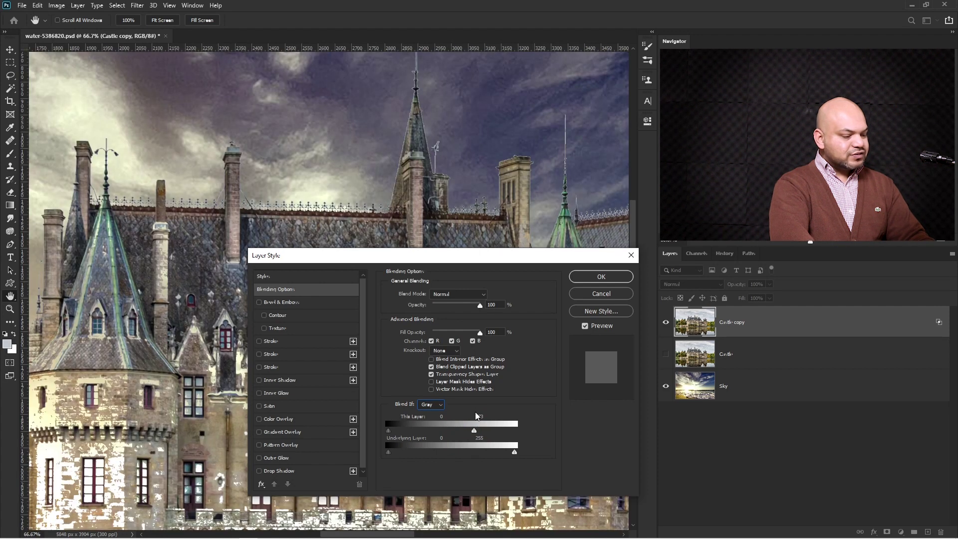
Split the Castle copy layer's white This Layer blend slider to 133 / 179 and apply the layer style.
{"action": "key", "text": "alt"}
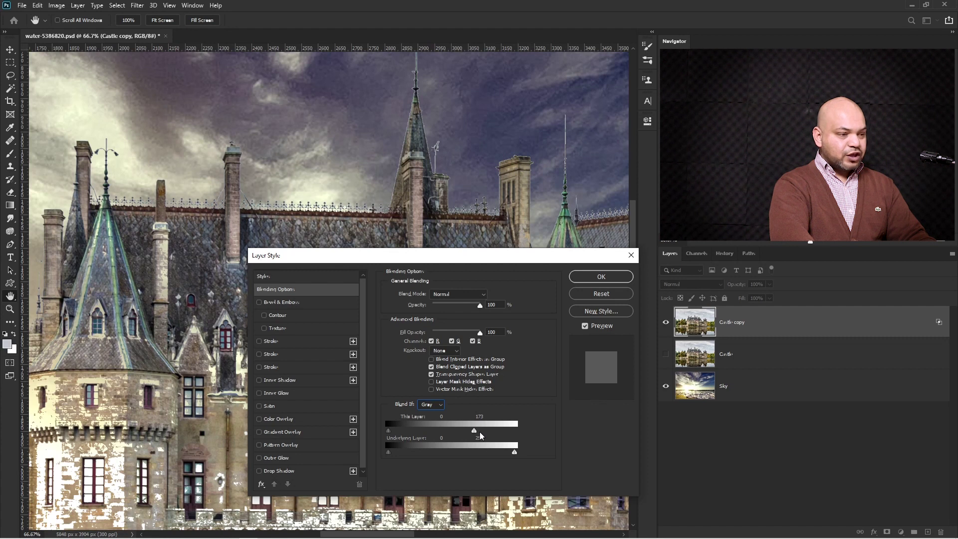
{"action": "left_click_drag", "start_coordinate": [475, 428], "coordinate": [462, 434]}
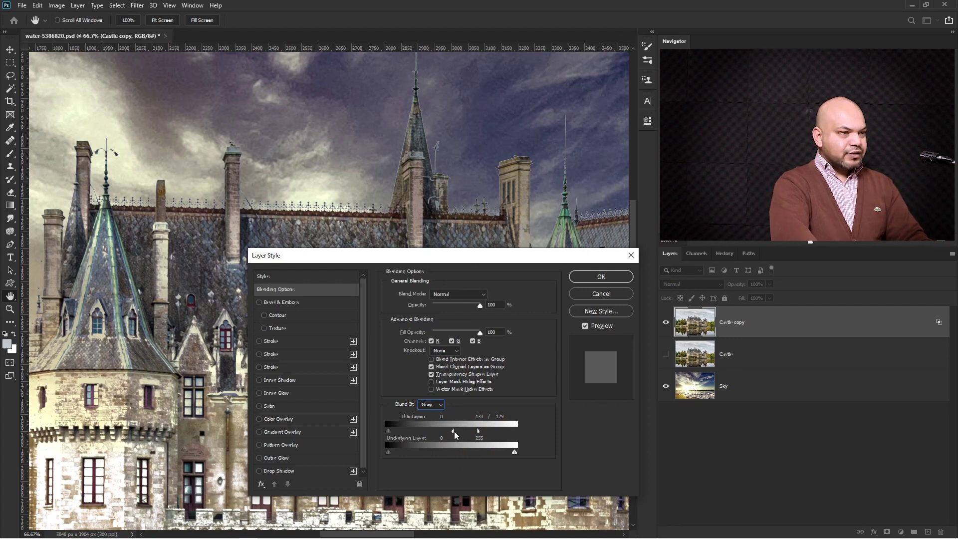
{"action": "left_click", "coordinate": [601, 279]}
{"action": "left_click", "coordinate": [398, 309], "text": "alt"}
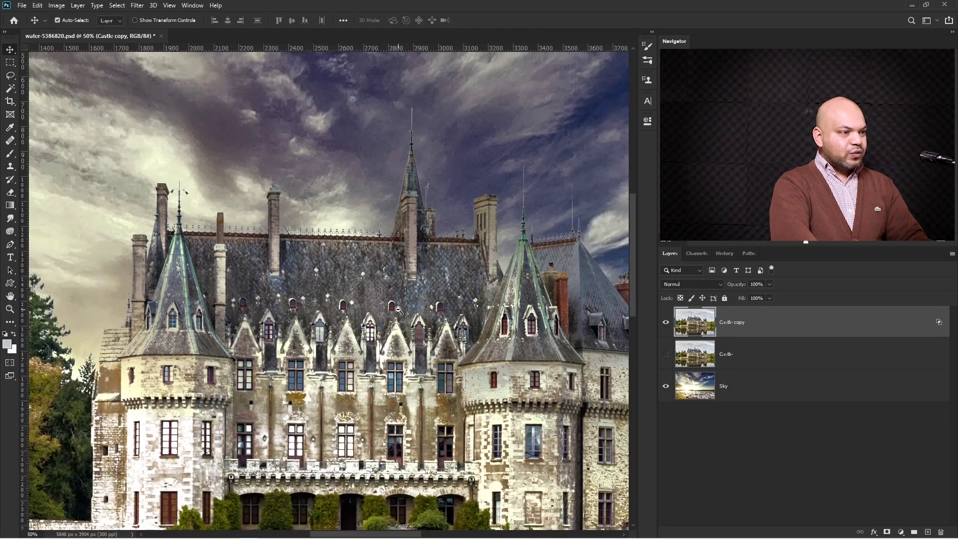
{"action": "left_click", "coordinate": [399, 309], "text": "alt"}
{"action": "left_click", "coordinate": [399, 309], "text": "alt"}
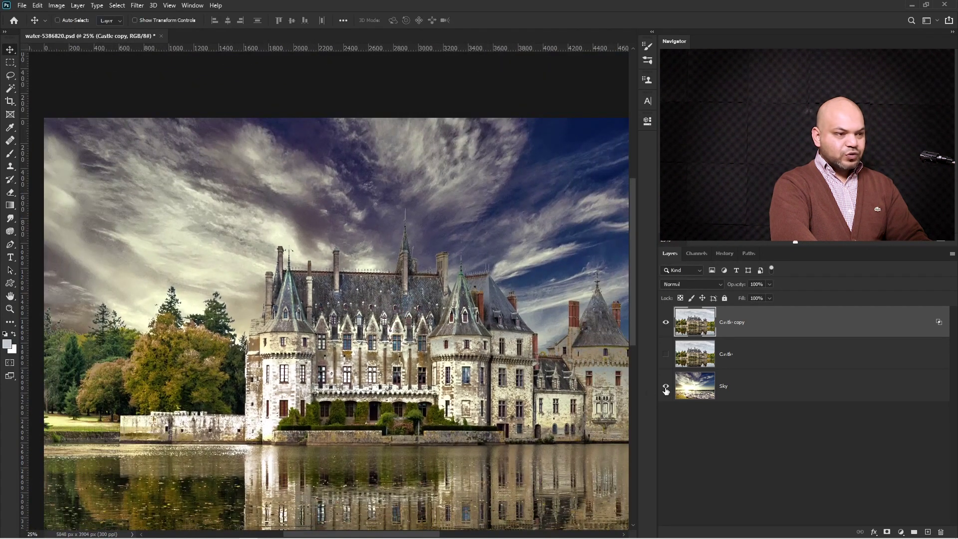
Hide the Sky layer and convert the Castle copy layer to a smart object.
{"action": "left_click", "coordinate": [665, 388]}
{"action": "key", "text": "ctrl+minus"}
{"action": "key", "text": "w"}
{"action": "right_click", "coordinate": [907, 325]}
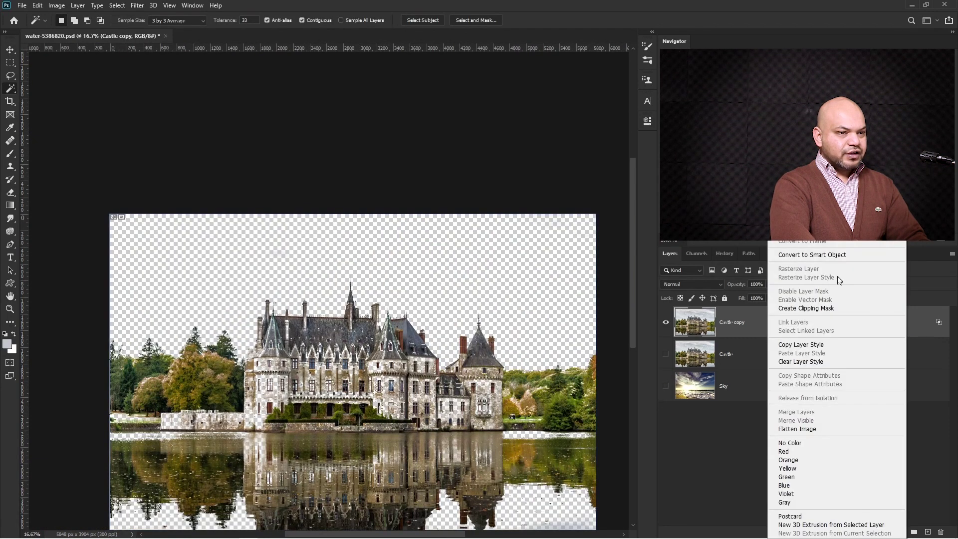
{"action": "left_click", "coordinate": [834, 256]}
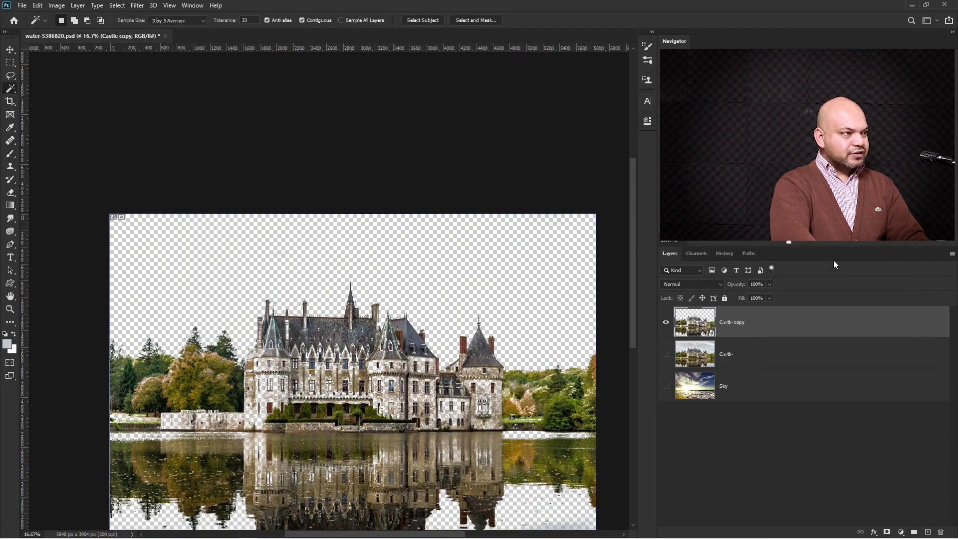
Select the transparent sky area above the castle on the Castle copy layer with the Magic Wand tool.
{"action": "right_click", "coordinate": [13, 83]}
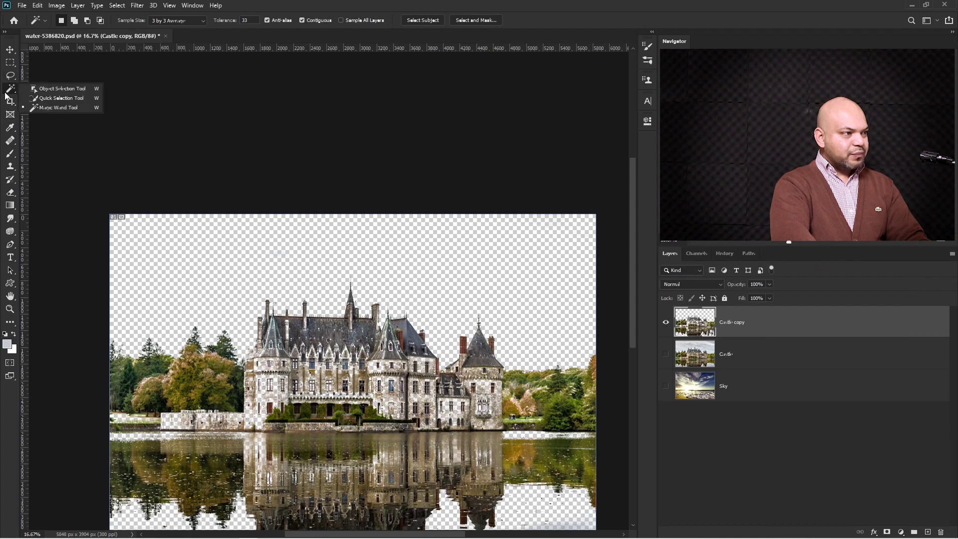
{"action": "left_click", "coordinate": [48, 109]}
{"action": "left_click", "coordinate": [207, 268]}
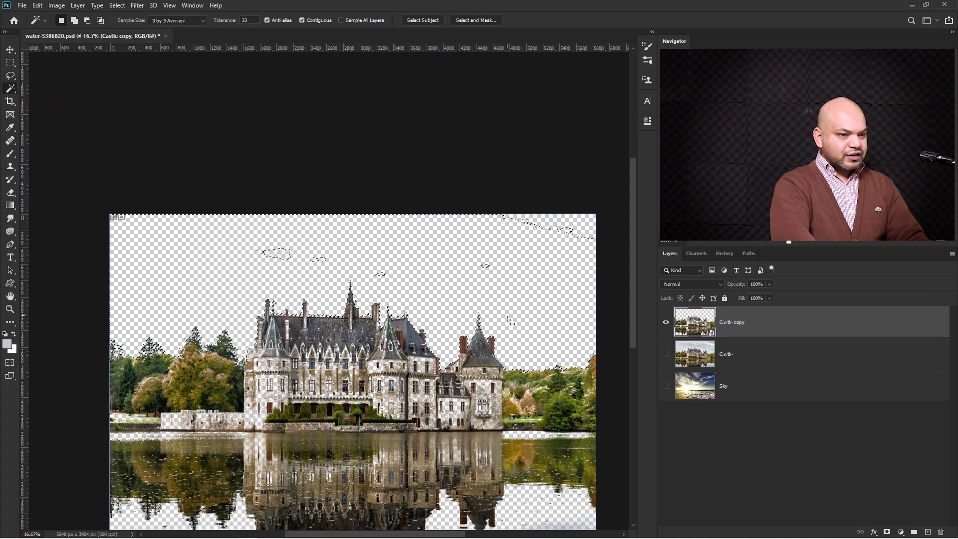
Hide the Castle copy layer, then show the original Castle layer and make it active.
{"action": "left_click", "coordinate": [666, 324]}
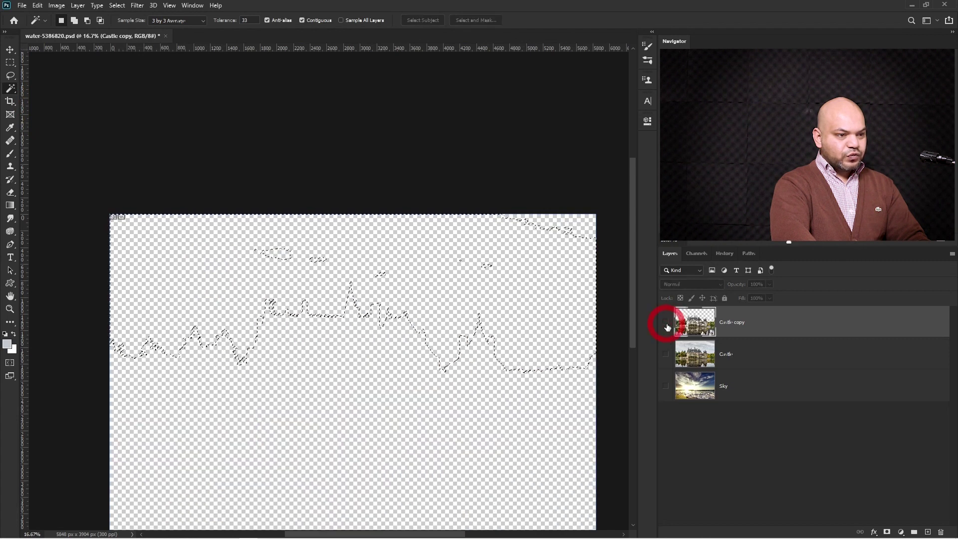
{"action": "left_click", "coordinate": [667, 355]}
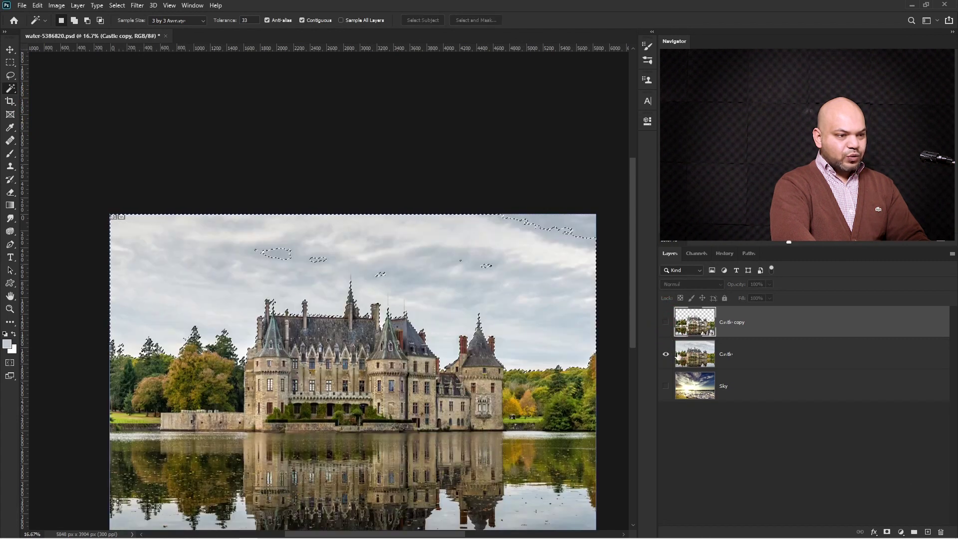
{"action": "left_click", "coordinate": [734, 350]}
Add the unselected cloud patches in the sky to the selection with the Rectangular Marquee tool.
{"action": "left_click", "coordinate": [391, 291], "text": "ctrl"}
{"action": "left_click", "coordinate": [388, 278], "text": "alt"}
{"action": "key", "text": "m"}
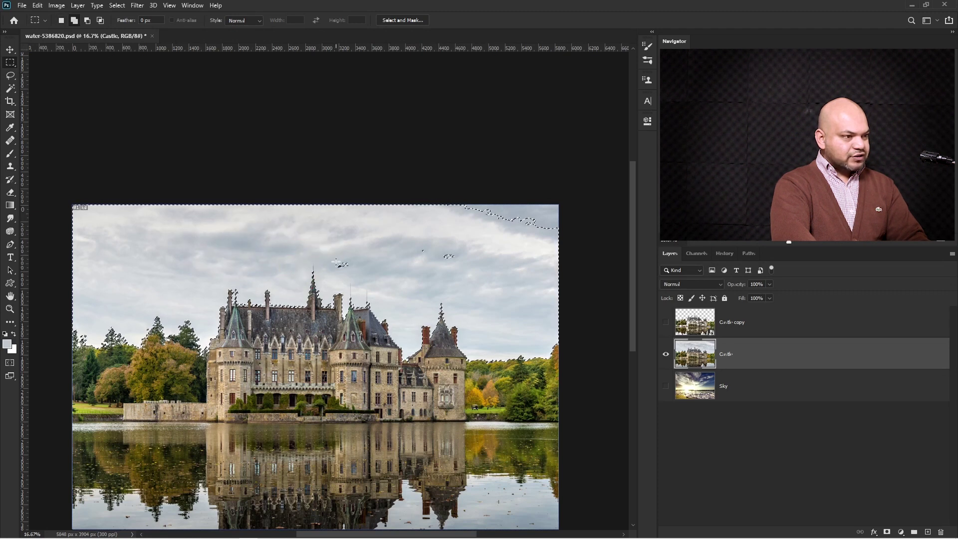
{"action": "left_click_drag", "start_coordinate": [349, 261], "coordinate": [631, 155]}
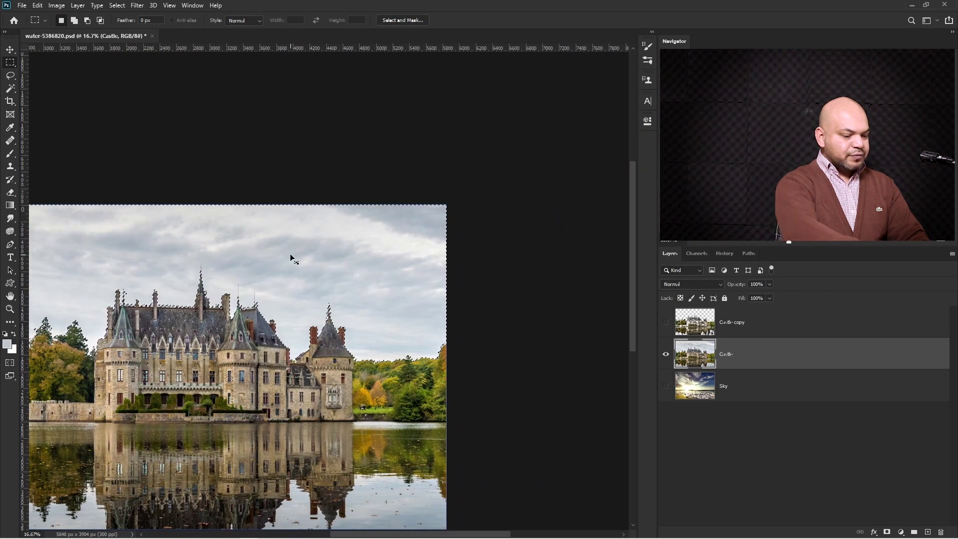
Delete the Castle copy layer and convert the Castle layer to a smart object.
{"action": "key", "text": "ctrl+0"}
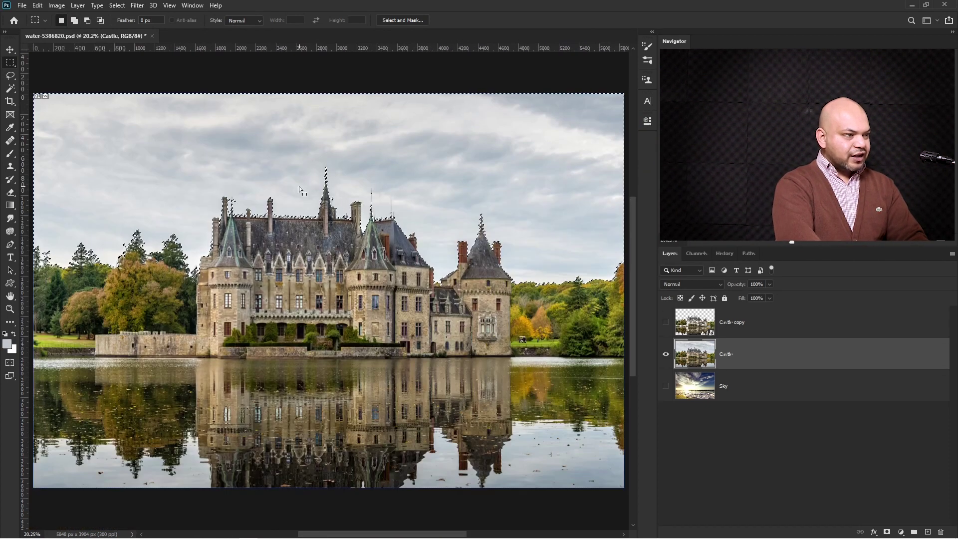
{"action": "left_click_drag", "start_coordinate": [754, 327], "coordinate": [939, 531]}
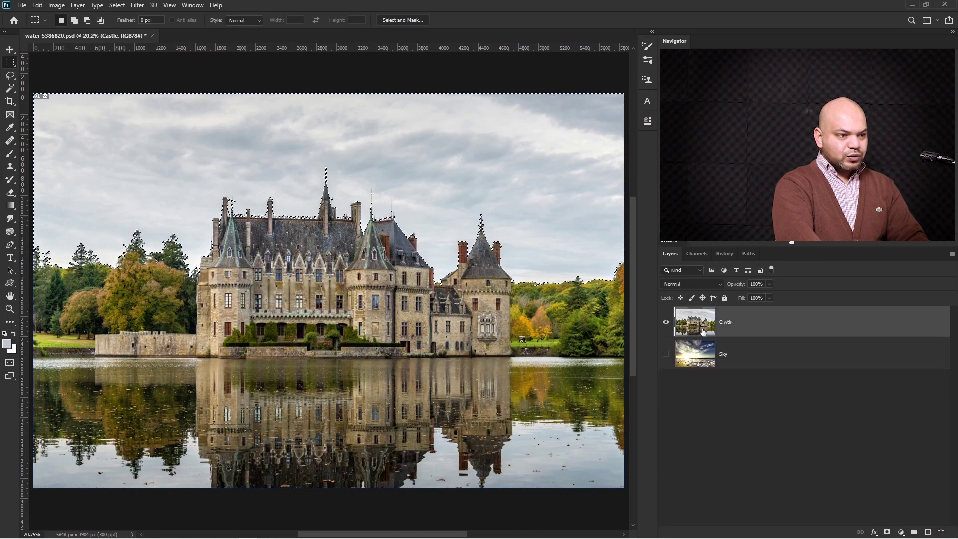
{"action": "right_click", "coordinate": [822, 327]}
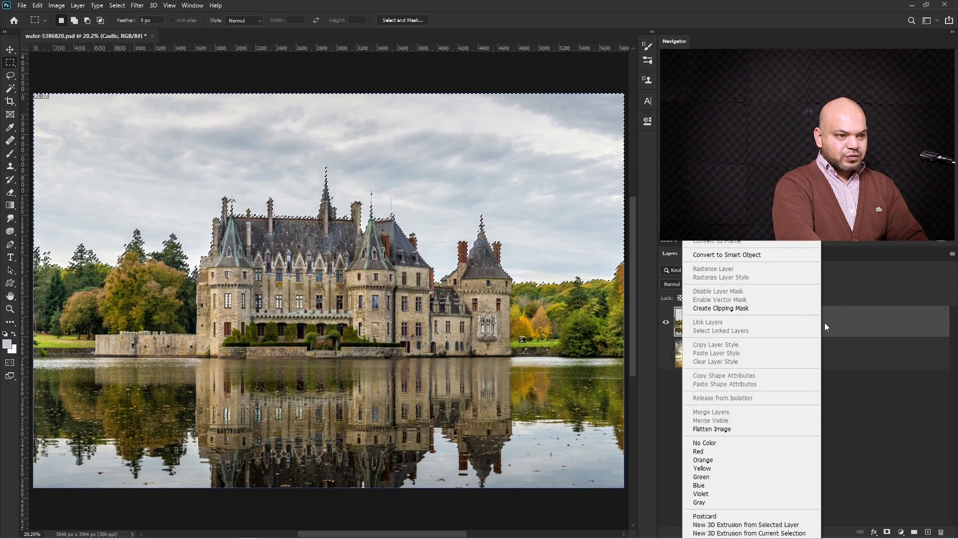
{"action": "left_click", "coordinate": [742, 253]}
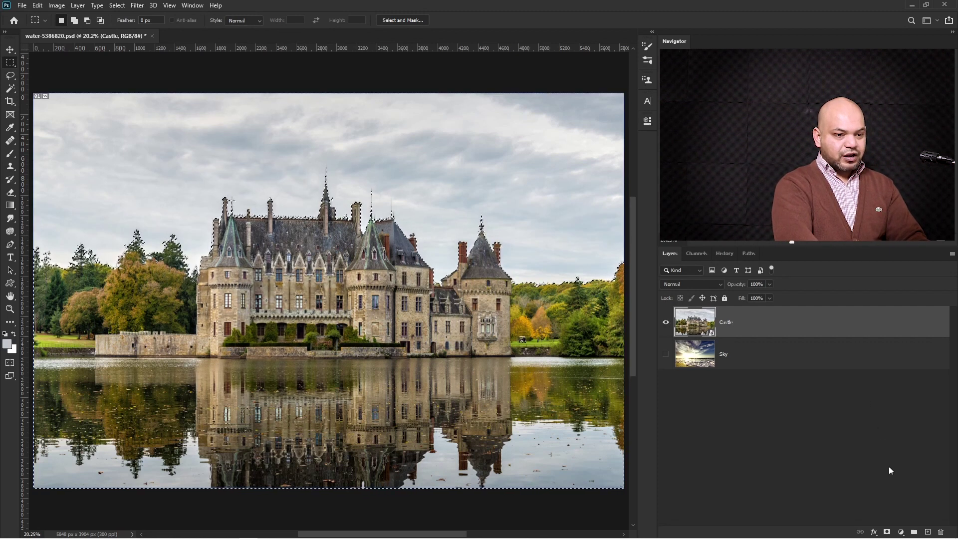
Mask out the Castle layer's sky using the inverted selection, and show the Sky layer behind it.
{"action": "left_click", "coordinate": [888, 532]}
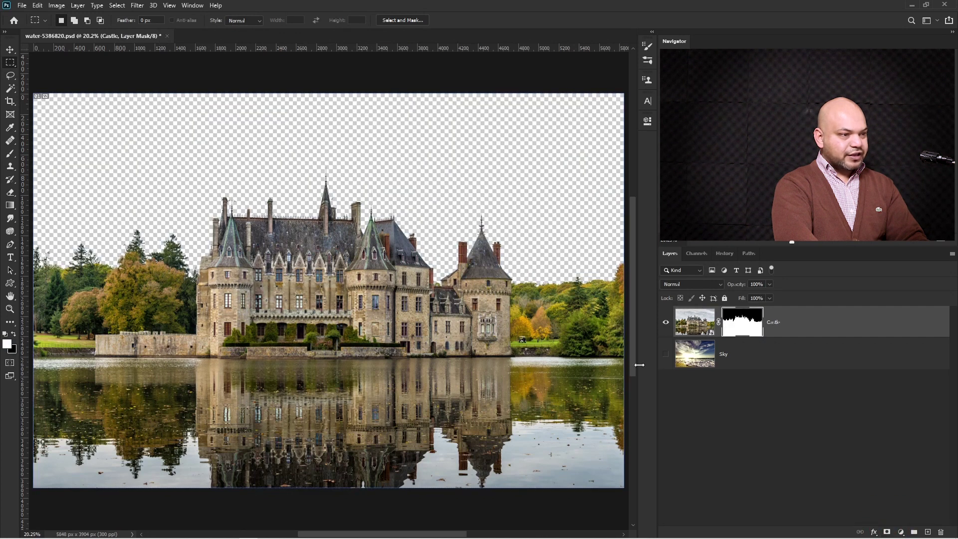
{"action": "left_click", "coordinate": [666, 355]}
{"action": "scroll", "coordinate": [443, 289], "scroll_direction": "up", "scroll_amount": 2}
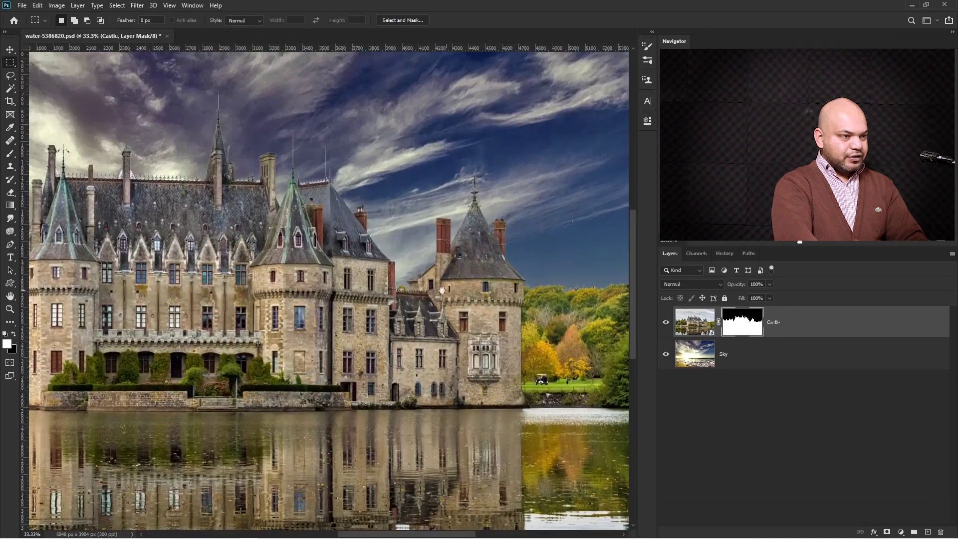
{"action": "left_click_drag", "start_coordinate": [442, 290], "coordinate": [574, 345]}
{"action": "left_click", "coordinate": [411, 221], "text": "ctrl"}
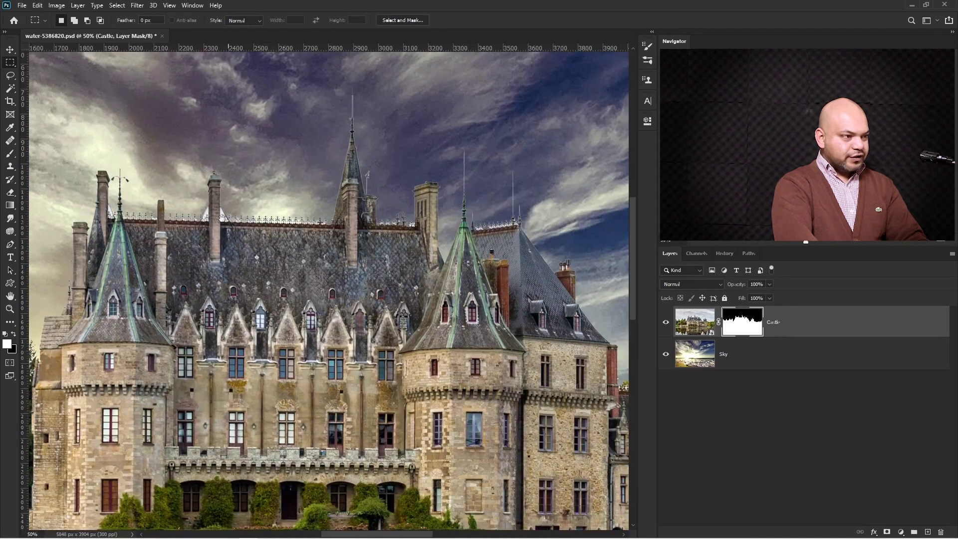
{"action": "left_click_drag", "start_coordinate": [204, 221], "coordinate": [644, 178]}
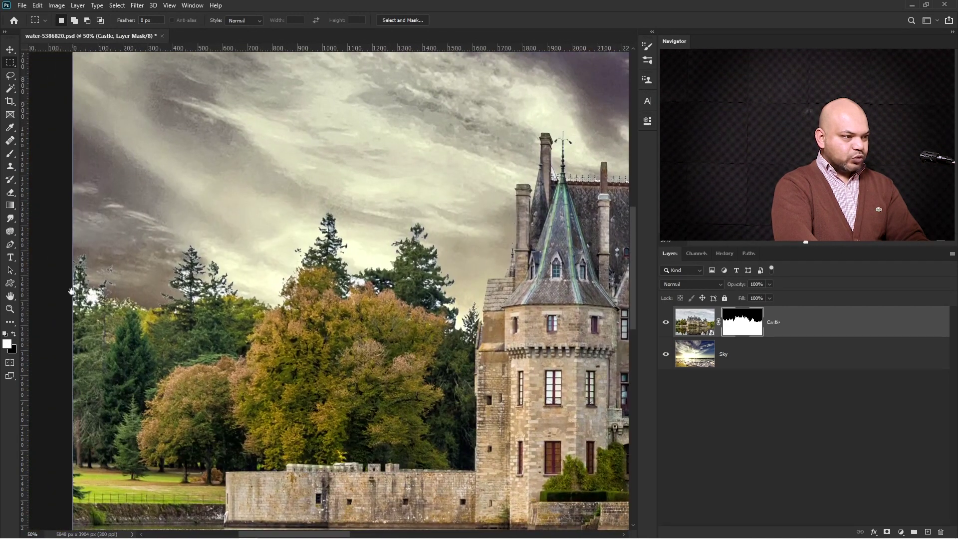
{"action": "left_click", "coordinate": [444, 268], "text": "ctrl+alt"}
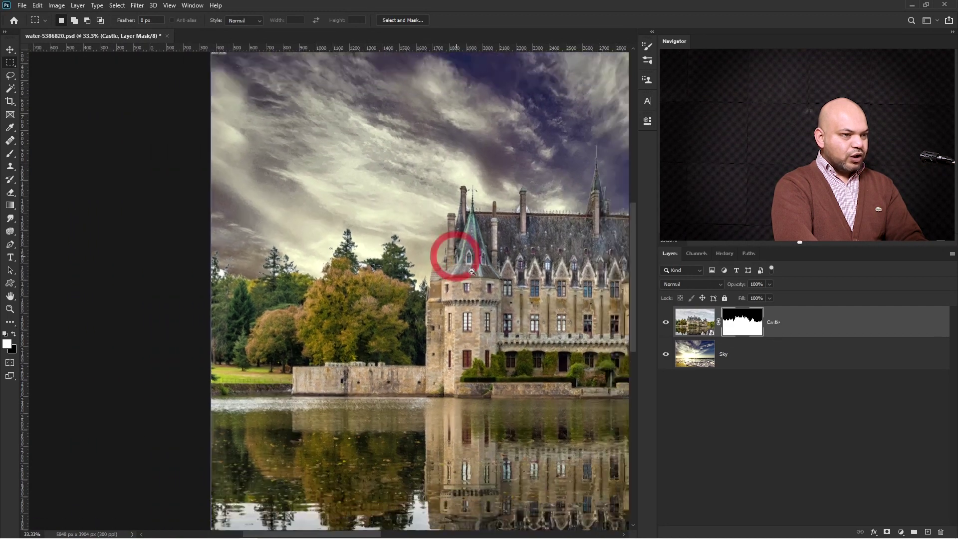
{"action": "left_click", "coordinate": [471, 271], "text": "ctrl+alt"}
Duplicate the masked Castle layer as a converted smart object and hide the original Castle layer.
{"action": "key", "text": "ctrl+j"}
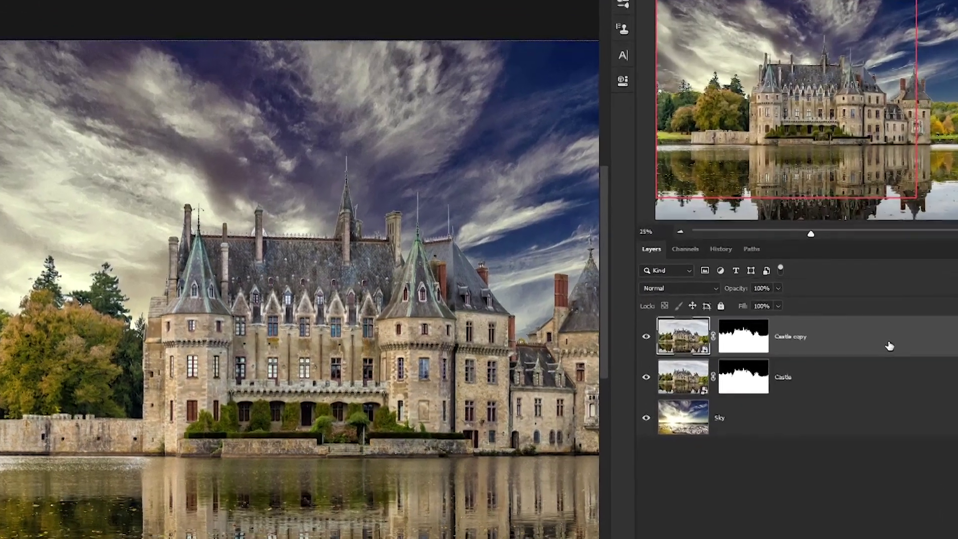
{"action": "right_click", "coordinate": [890, 345]}
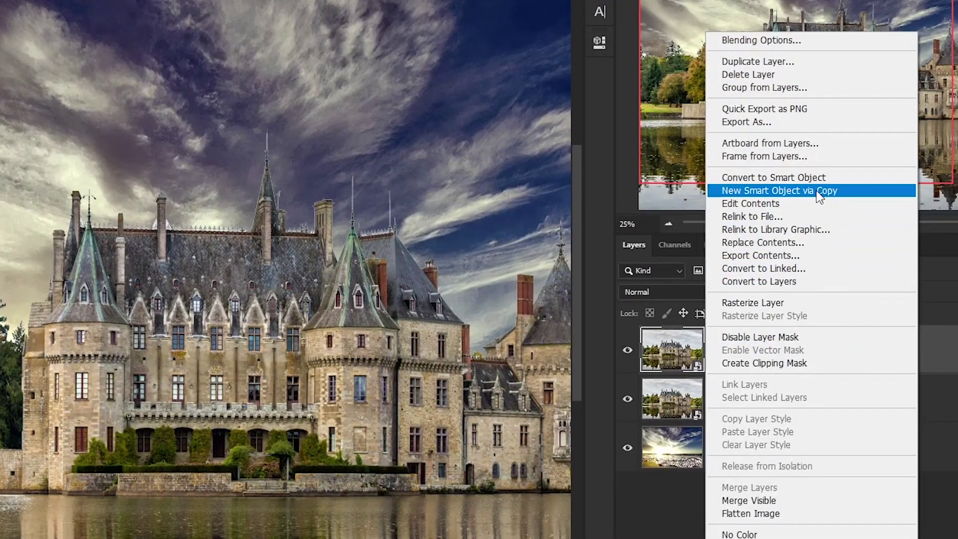
{"action": "left_click", "coordinate": [814, 178]}
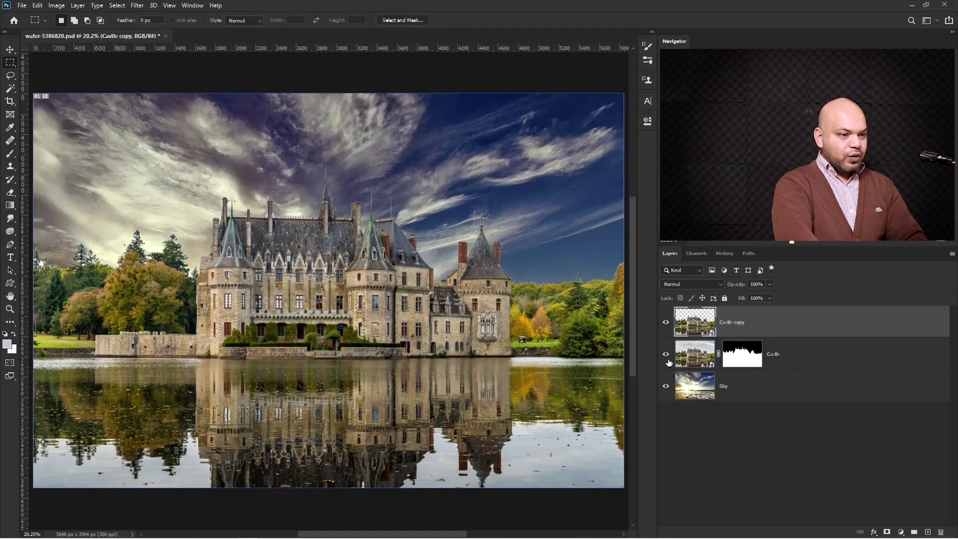
{"action": "left_click", "coordinate": [666, 354]}
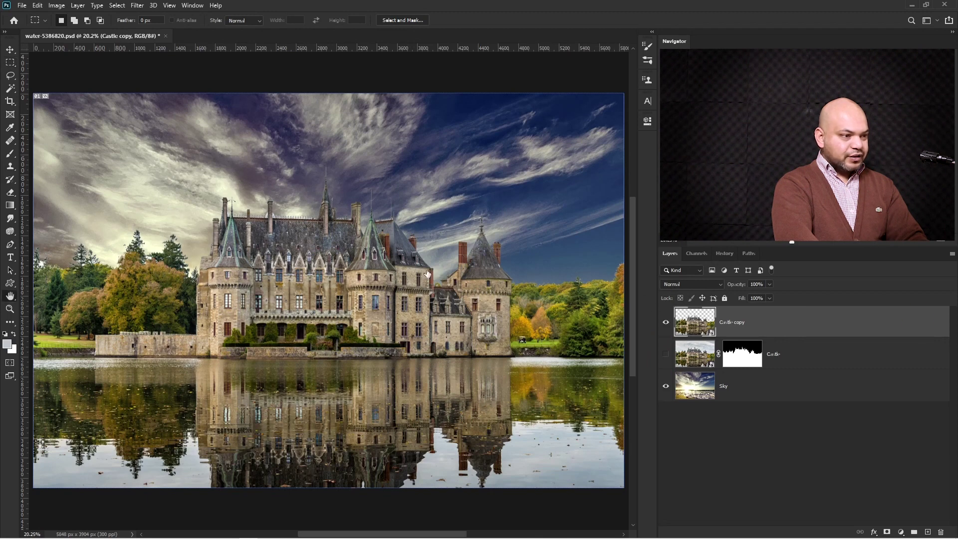
Set the Castle copy layer's Blend If Gray white This Layer slider, split to 149 / 178, to clean the treetop edges.
{"action": "double_click", "coordinate": [919, 320]}
{"action": "left_click", "coordinate": [105, 289], "text": "ctrl"}
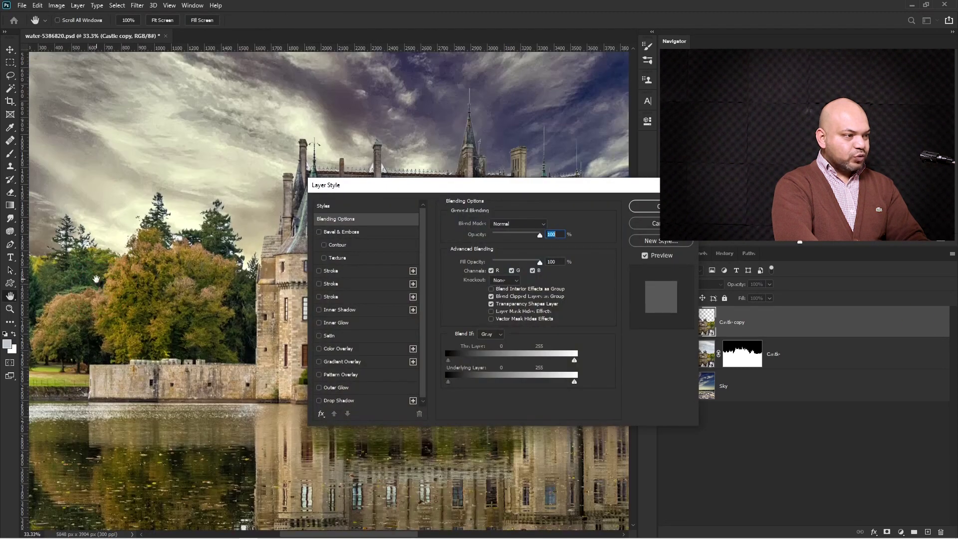
{"action": "left_click", "coordinate": [235, 278], "text": "ctrl"}
{"action": "left_click_drag", "start_coordinate": [235, 278], "coordinate": [151, 220]}
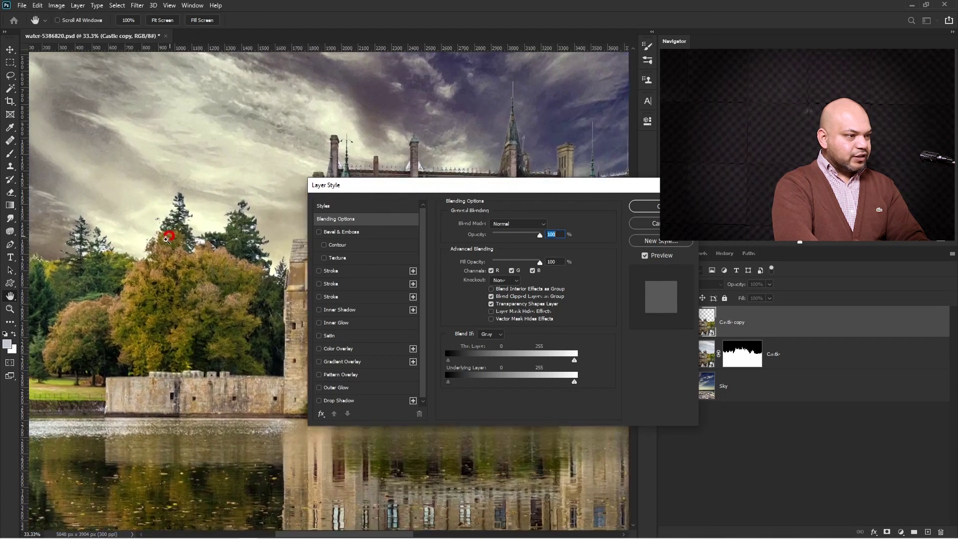
{"action": "left_click", "coordinate": [206, 208], "text": "ctrl"}
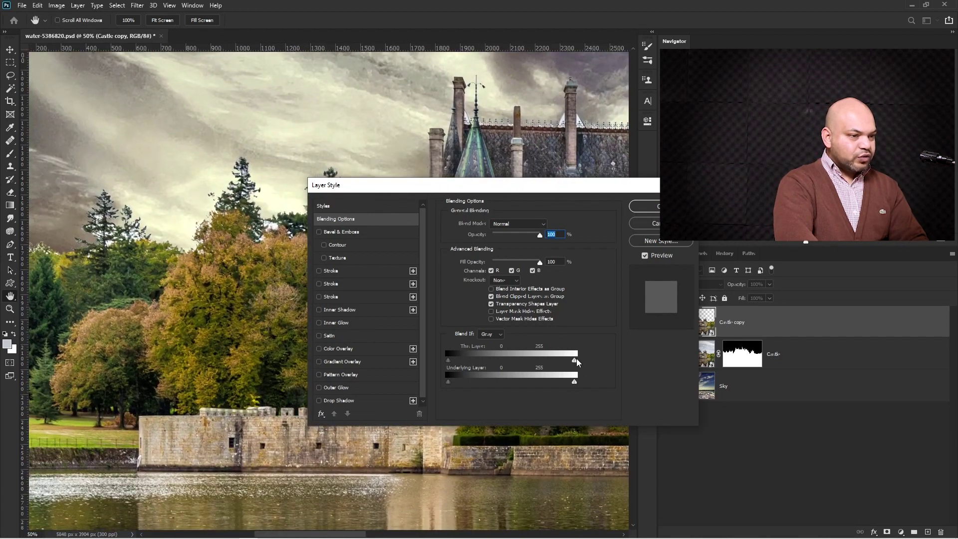
{"action": "left_click_drag", "start_coordinate": [574, 360], "coordinate": [555, 361]}
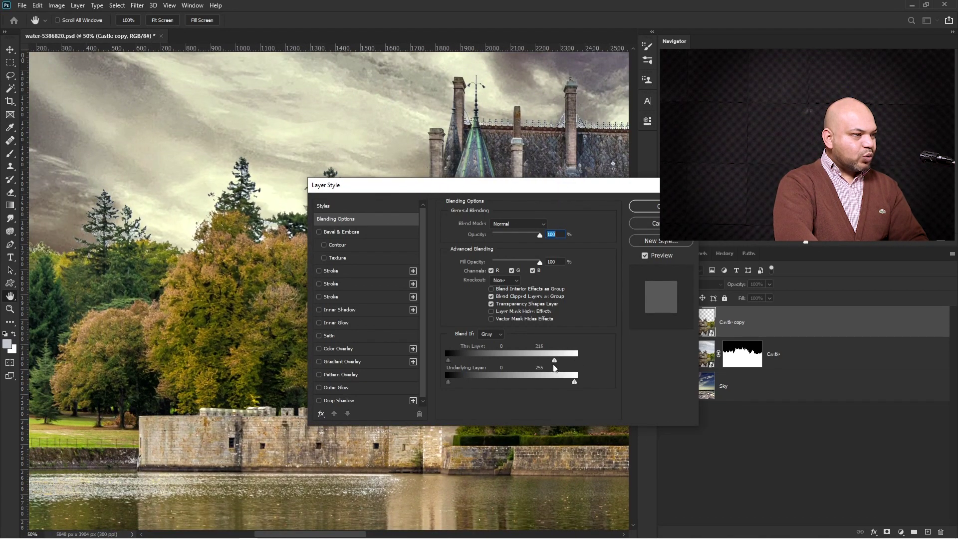
{"action": "left_click", "coordinate": [117, 256], "text": "ctrl"}
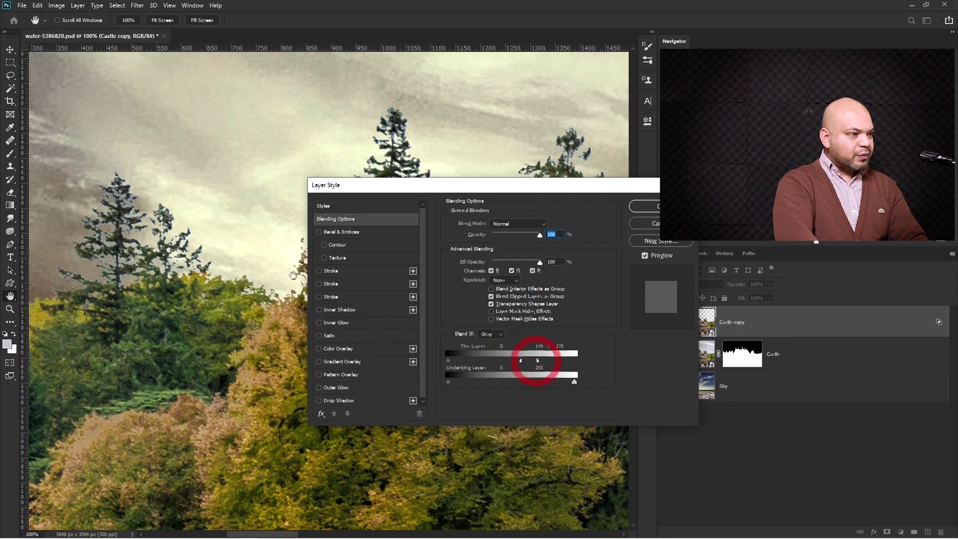
{"action": "left_click", "coordinate": [640, 212]}
Convert the Castle copy layer with its blending settings to a smart object.
{"action": "key", "text": "ctrl+minus"}
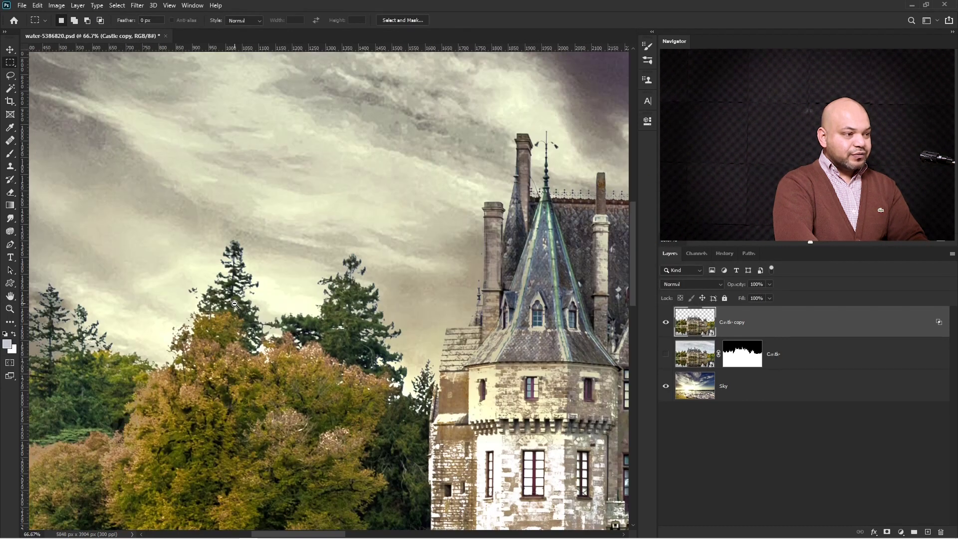
{"action": "left_click", "coordinate": [258, 310], "text": "ctrl+alt"}
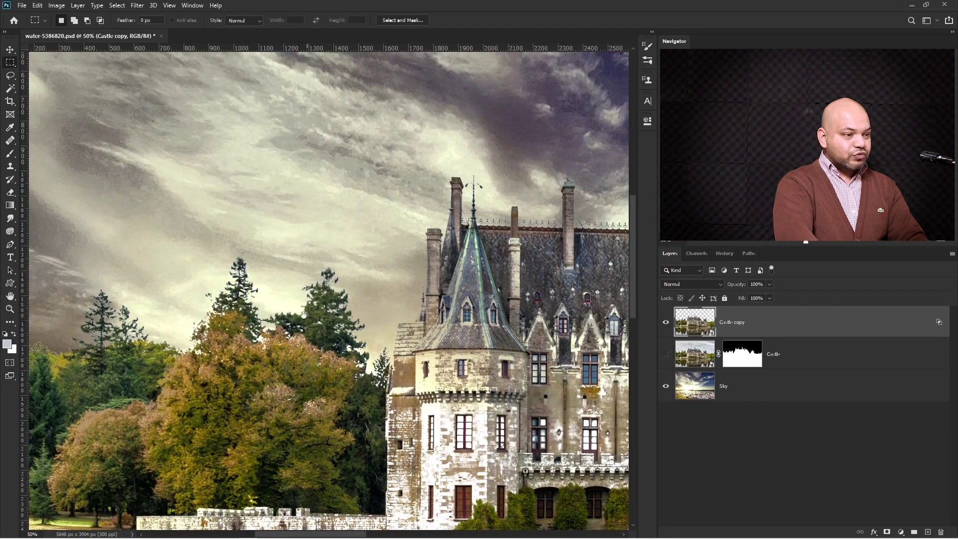
{"action": "left_click", "coordinate": [351, 317], "text": "ctrl+alt"}
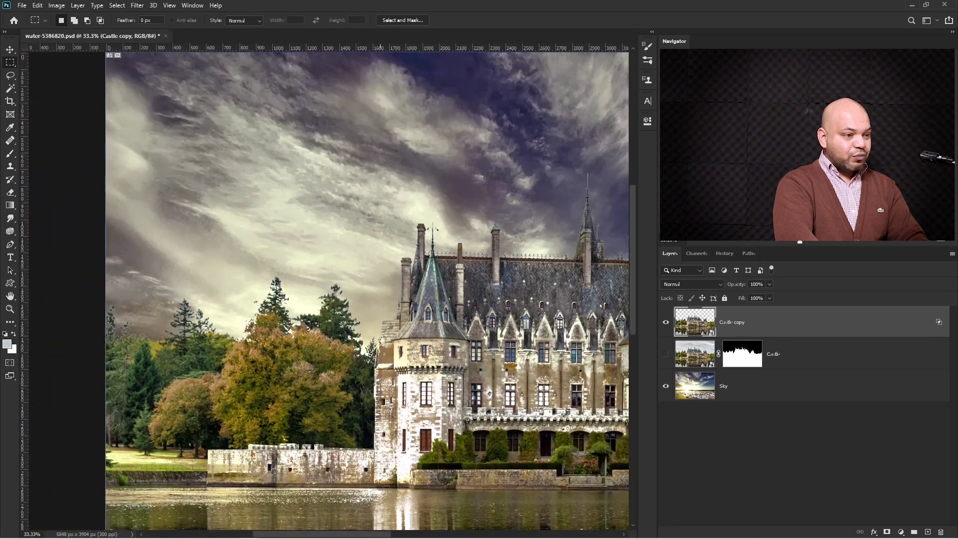
{"action": "right_click", "coordinate": [854, 327]}
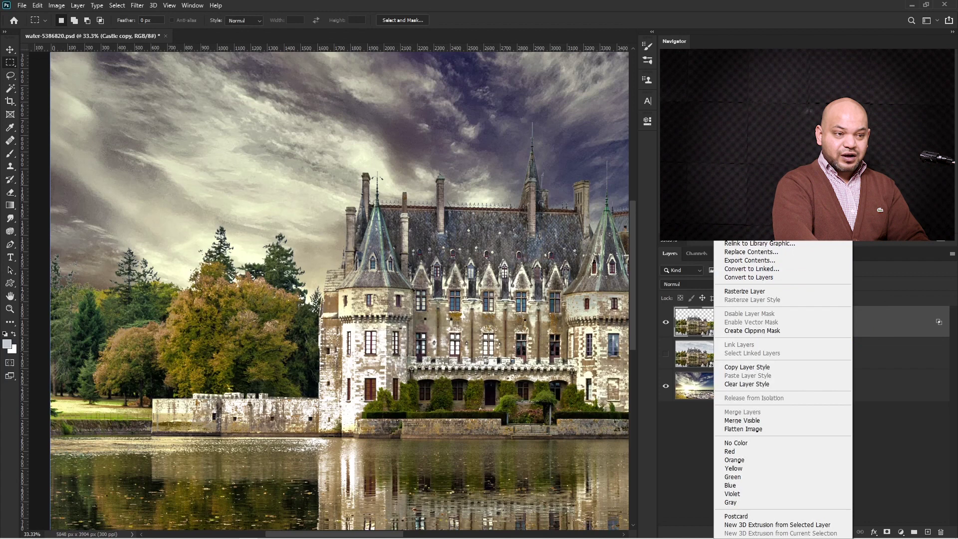
{"action": "key", "text": "Escape"}
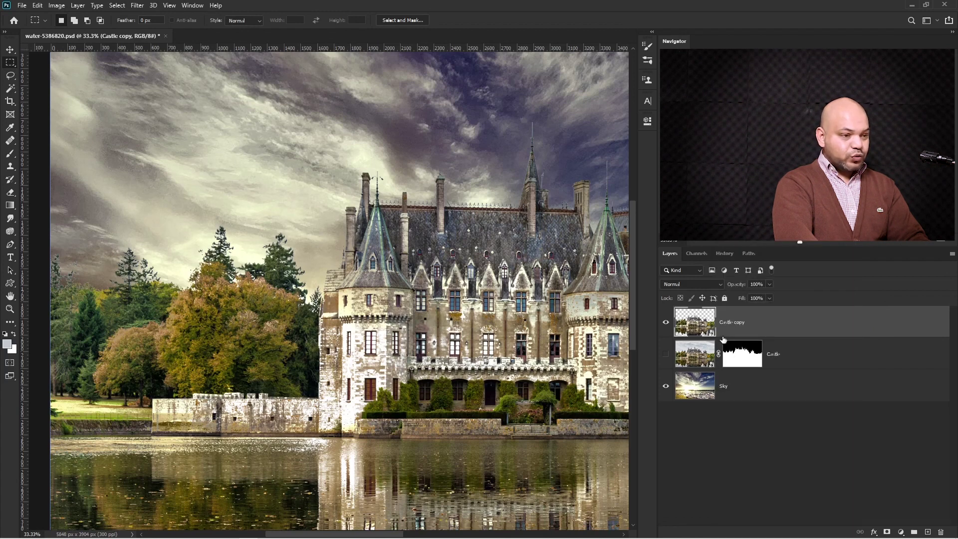
Load the Castle copy layer's content as a selection, delete that layer, and show the original Castle layer again.
{"action": "left_click", "coordinate": [696, 329], "text": "ctrl"}
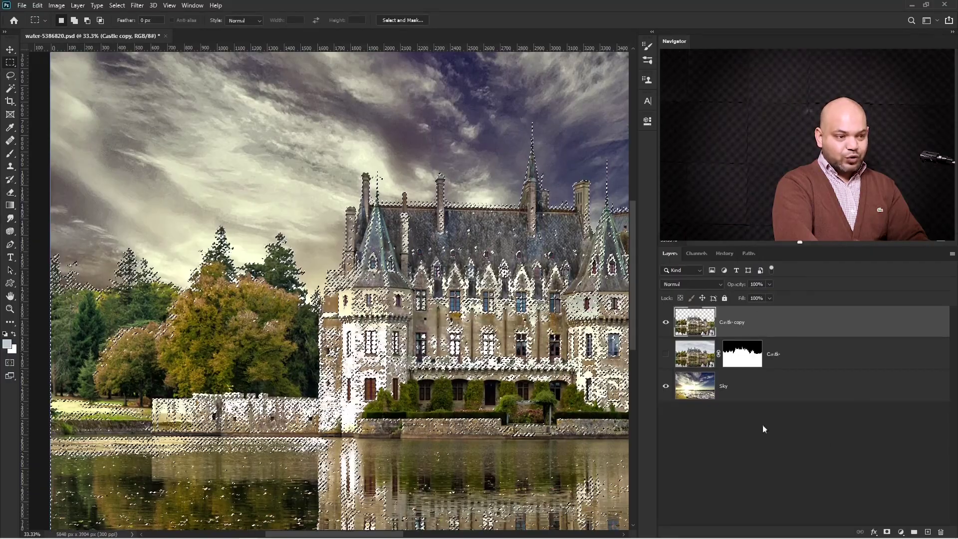
{"action": "left_click", "coordinate": [941, 532]}
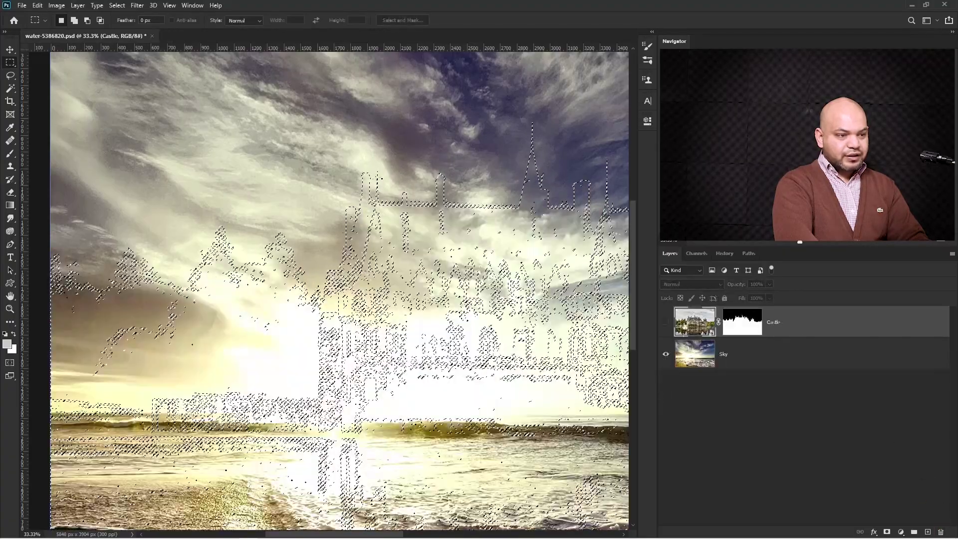
{"action": "left_click", "coordinate": [665, 322]}
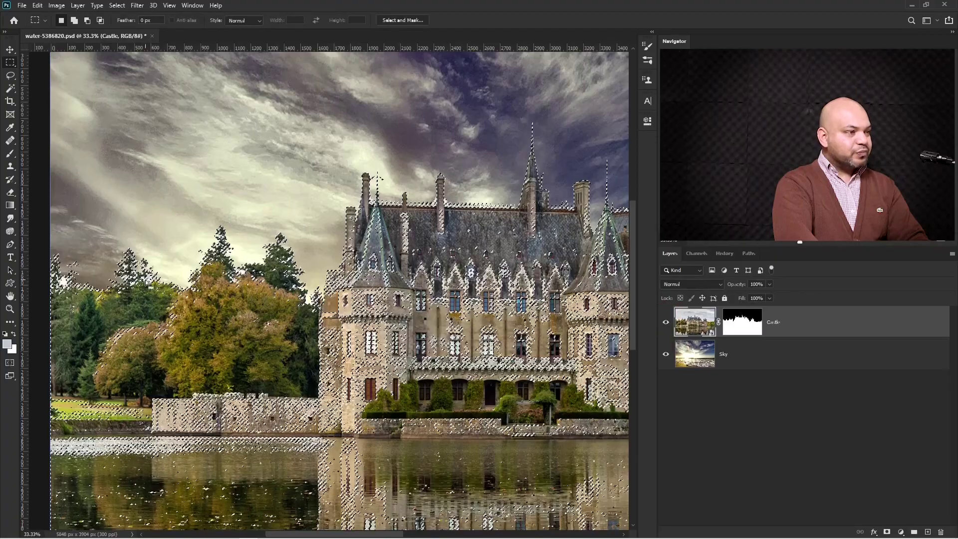
Target the Castle layer mask and set up a black Soft Round brush at 73 px with 0% hardness.
{"action": "left_click", "coordinate": [742, 322]}
{"action": "key", "text": "ctrl+0"}
{"action": "key", "text": "b"}
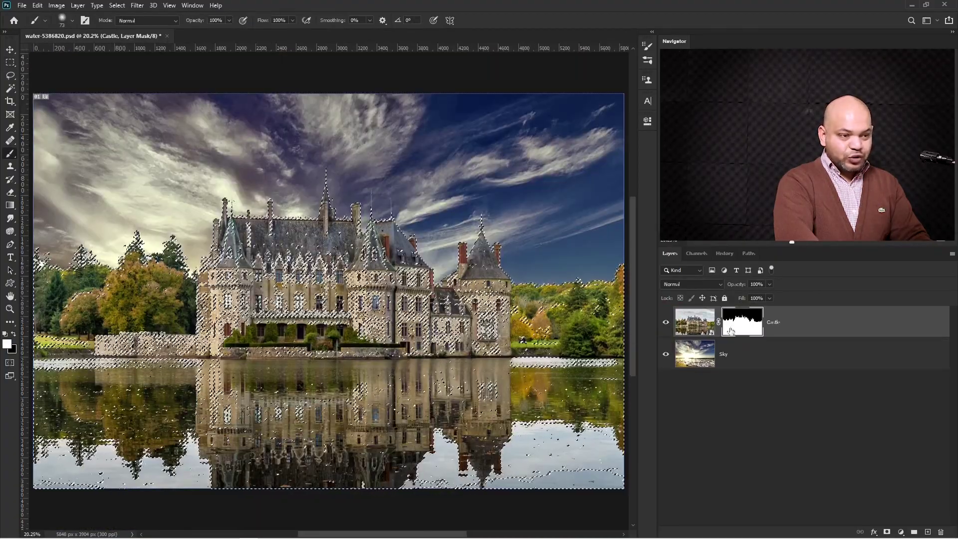
{"action": "left_click_drag", "start_coordinate": [128, 258], "coordinate": [297, 320]}
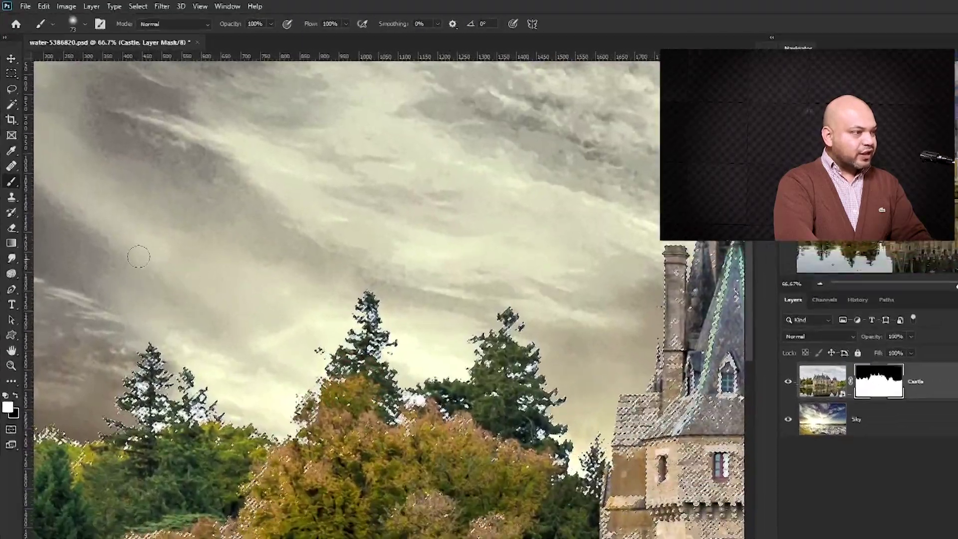
{"action": "right_click", "coordinate": [16, 151]}
{"action": "left_click", "coordinate": [49, 226]}
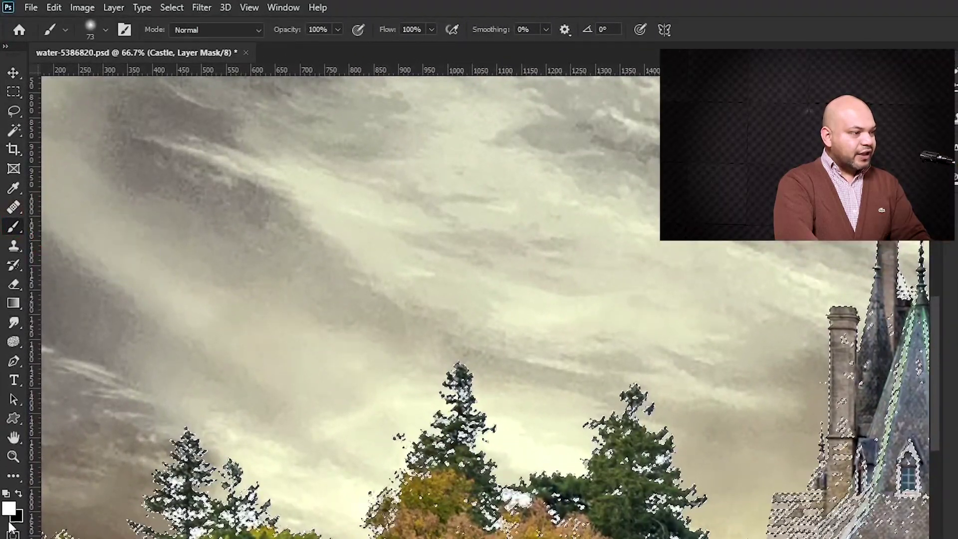
{"action": "key", "text": "x"}
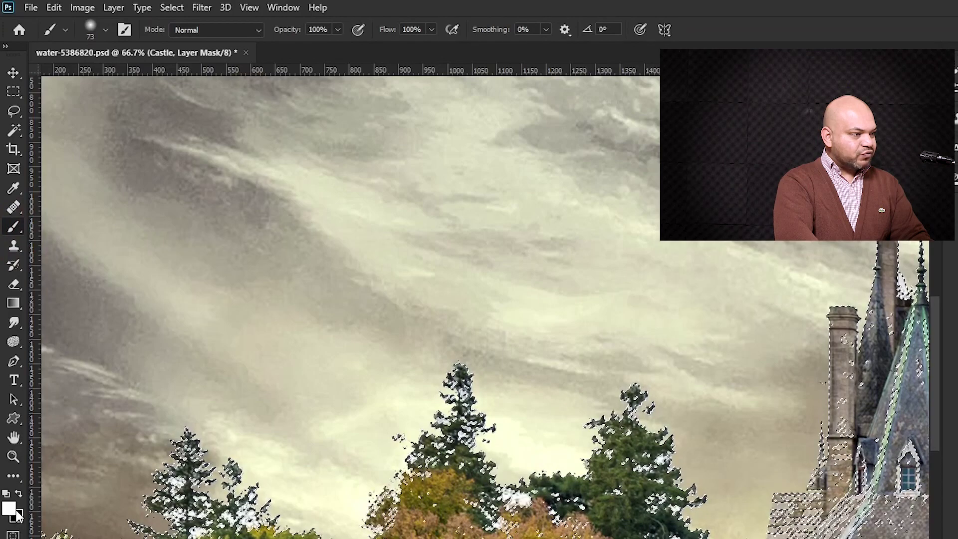
{"action": "right_click", "coordinate": [304, 314]}
{"action": "left_click", "coordinate": [373, 414]}
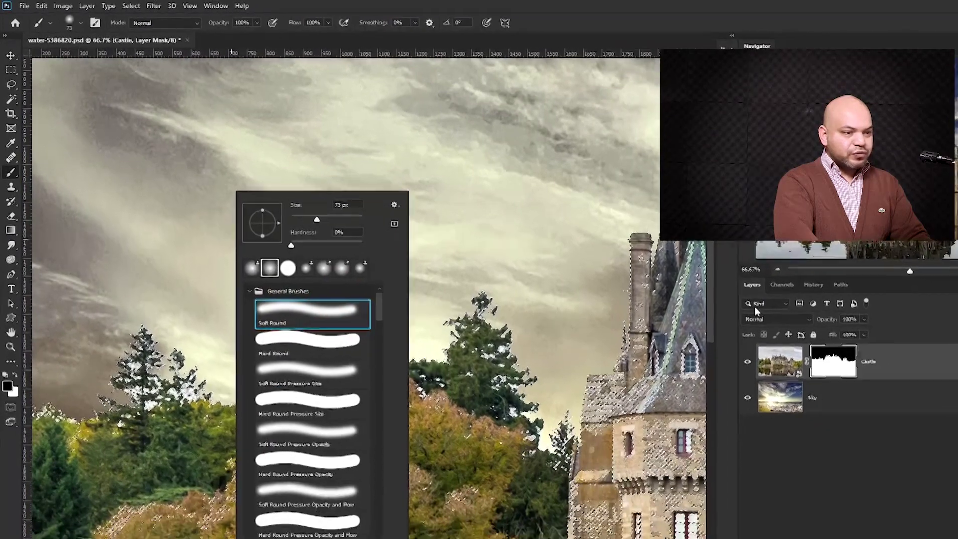
{"action": "key", "text": "Escape"}
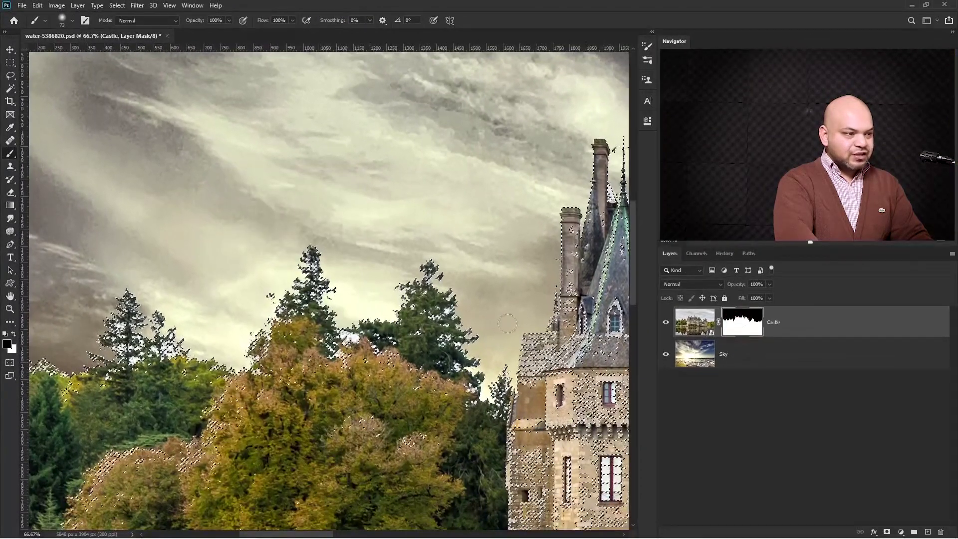
Try painting the mask black over the central treetop inside the loaded selection, and undo the strokes.
{"action": "scroll", "coordinate": [368, 332], "scroll_direction": "up", "scroll_amount": 3}
{"action": "mouse_move", "coordinate": [327, 296]}
{"action": "left_mouse_down"}
{"action": "mouse_move", "coordinate": [291, 271]}
{"action": "mouse_move", "coordinate": [318, 204]}
{"action": "mouse_move", "coordinate": [366, 220]}
{"action": "mouse_move", "coordinate": [281, 270]}
{"action": "mouse_move", "coordinate": [256, 336]}
{"action": "mouse_move", "coordinate": [392, 288]}
{"action": "mouse_move", "coordinate": [296, 382]}
{"action": "mouse_move", "coordinate": [145, 385]}
{"action": "mouse_move", "coordinate": [305, 339]}
{"action": "mouse_move", "coordinate": [379, 195]}
{"action": "mouse_move", "coordinate": [413, 269]}
{"action": "mouse_move", "coordinate": [251, 341]}
{"action": "left_mouse_up"}
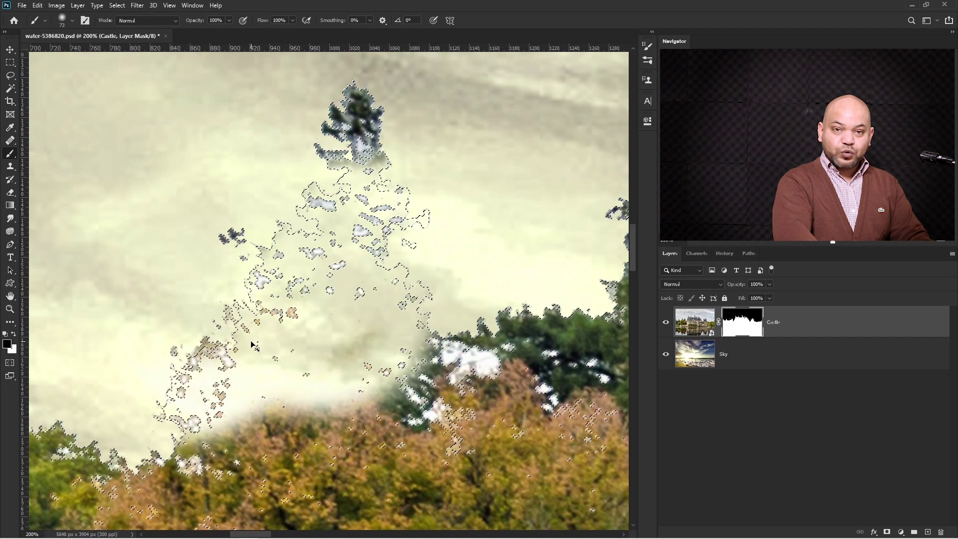
{"action": "key", "text": "ctrl+z"}
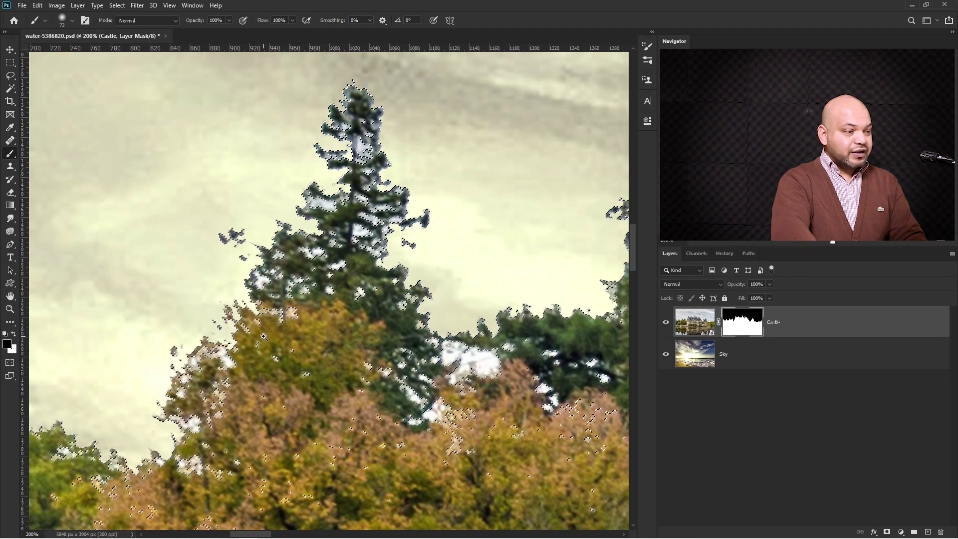
Invert the selection and paint the Castle mask black over the tall central treetops to remove the white fringes between branches.
{"action": "left_click", "coordinate": [306, 311], "text": "alt"}
{"action": "left_click", "coordinate": [306, 311], "text": "alt"}
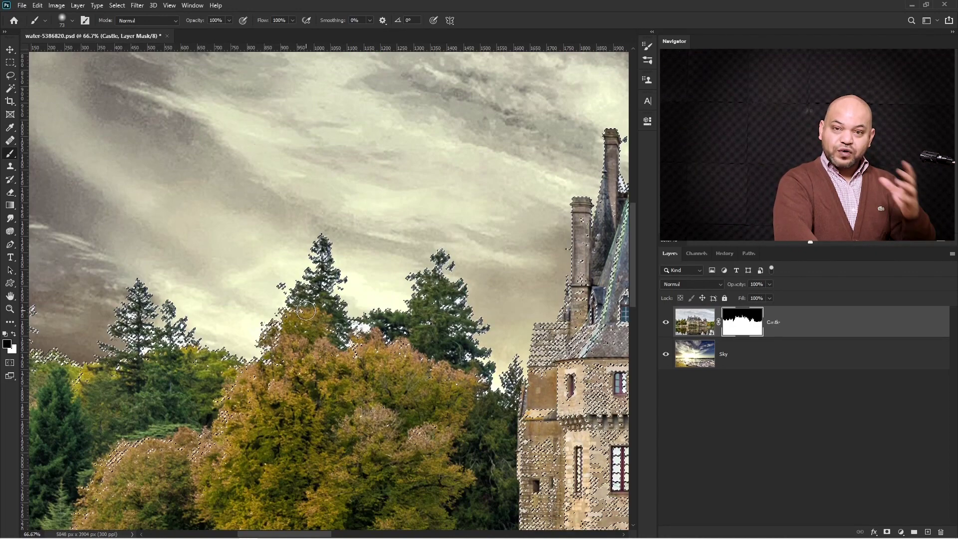
{"action": "left_click", "coordinate": [321, 297], "text": "ctrl"}
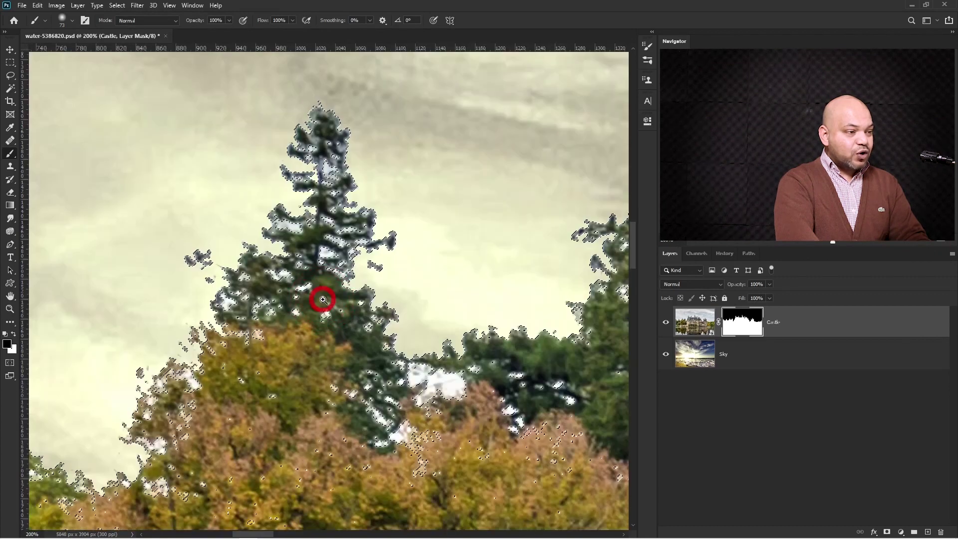
{"action": "mouse_move", "coordinate": [347, 217]}
{"action": "left_mouse_down"}
{"action": "mouse_move", "coordinate": [361, 181]}
{"action": "mouse_move", "coordinate": [295, 224]}
{"action": "mouse_move", "coordinate": [328, 137]}
{"action": "left_mouse_up"}
{"action": "left_click", "coordinate": [249, 244], "text": "alt"}
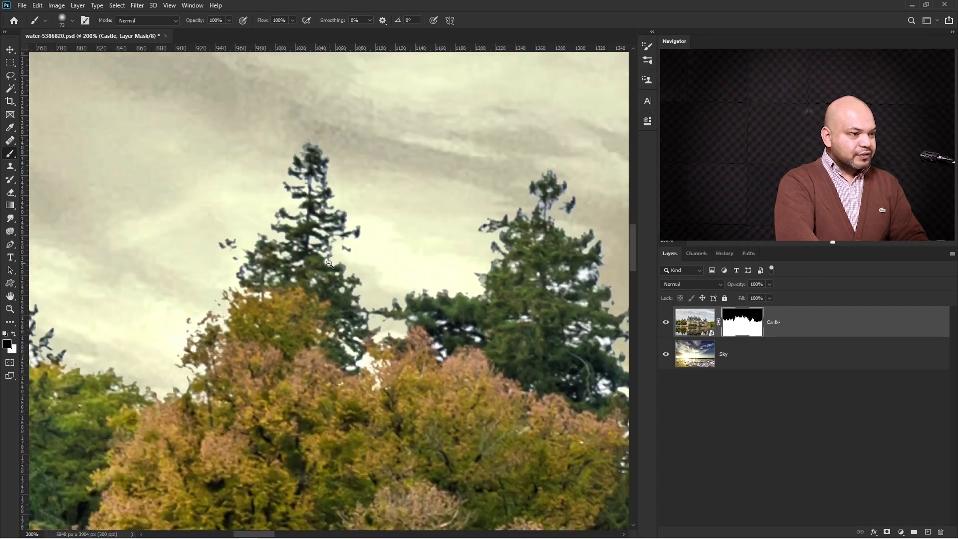
{"action": "left_click", "coordinate": [439, 261], "text": "ctrl"}
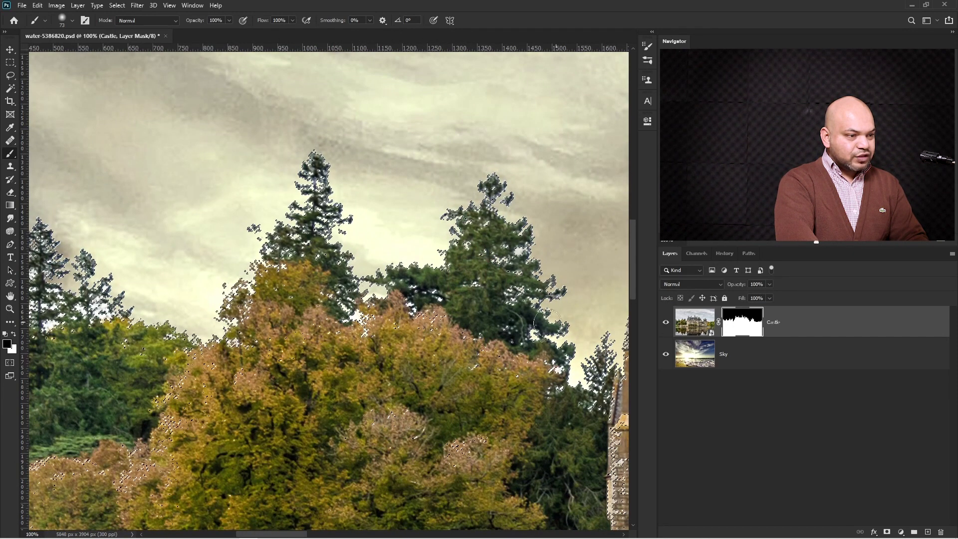
Hide the selection outline and paint black on the Castle mask over the leftover white sky around the leftmost trees.
{"action": "scroll", "coordinate": [444, 221], "scroll_direction": "left", "scroll_amount": 5}
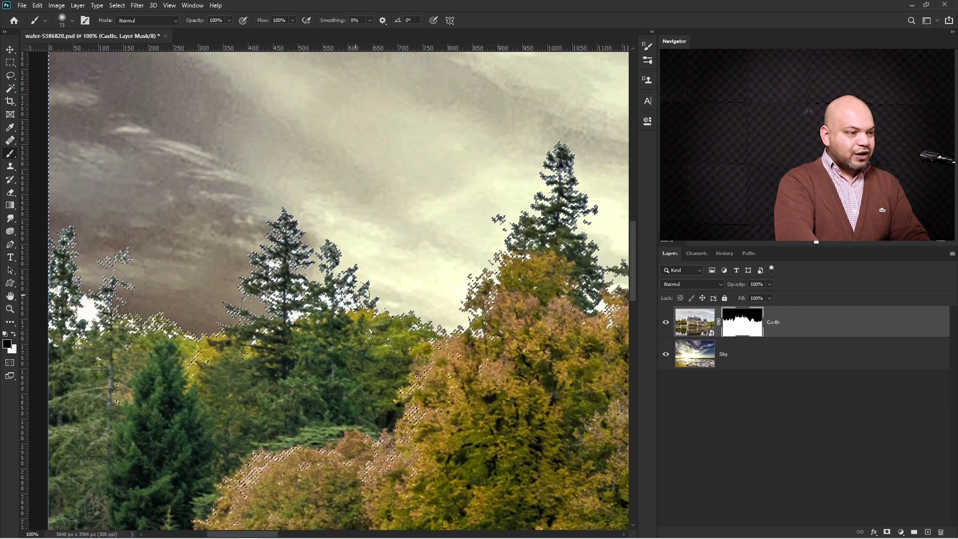
{"action": "scroll", "coordinate": [242, 336], "scroll_direction": "left", "scroll_amount": 2}
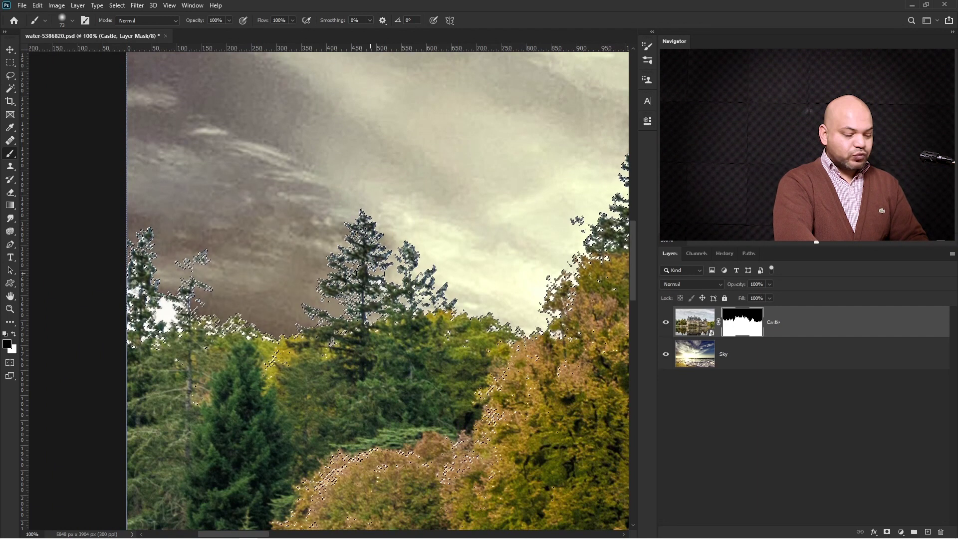
{"action": "key", "text": "ctrl+d"}
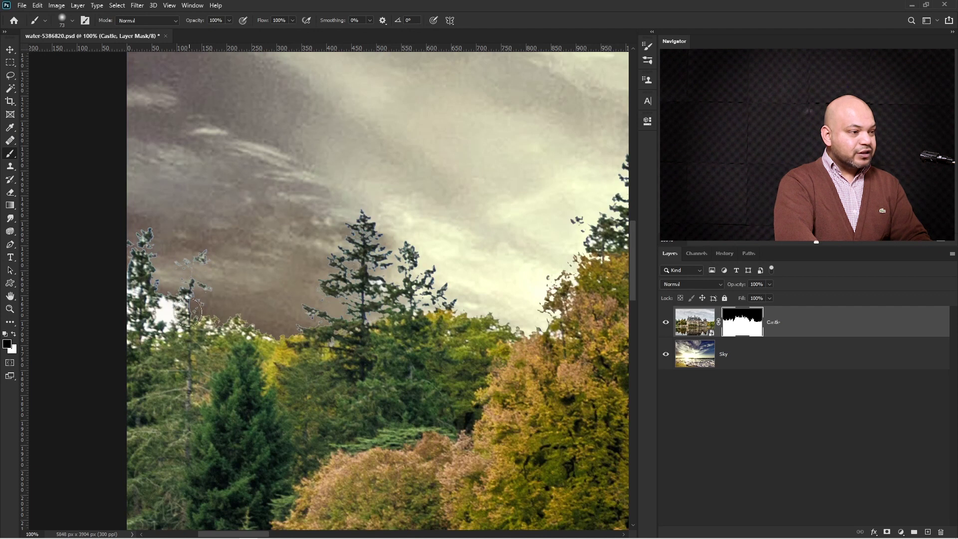
{"action": "mouse_move", "coordinate": [166, 310]}
{"action": "left_mouse_down"}
{"action": "mouse_move", "coordinate": [132, 326]}
{"action": "mouse_move", "coordinate": [148, 295]}
{"action": "left_mouse_up"}
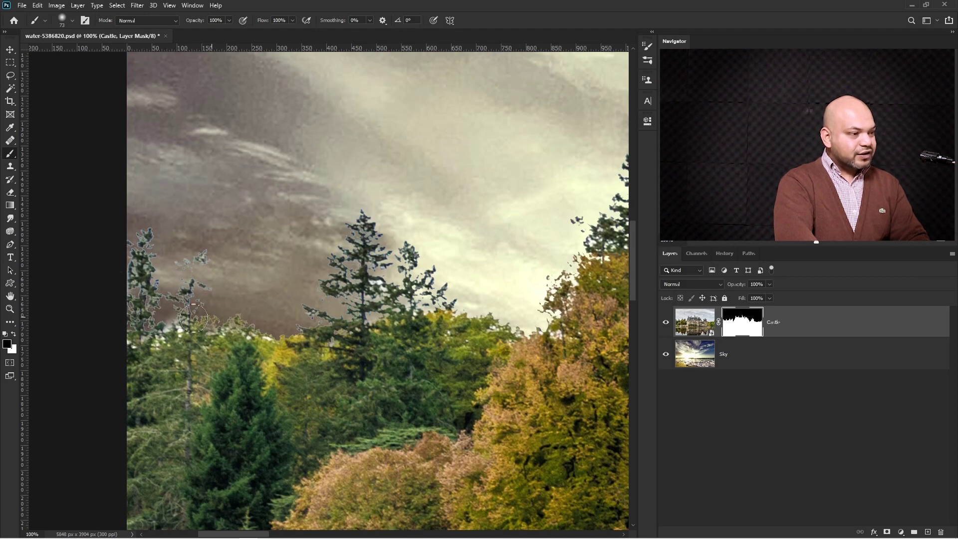
{"action": "left_click_drag", "start_coordinate": [268, 328], "coordinate": [235, 304]}
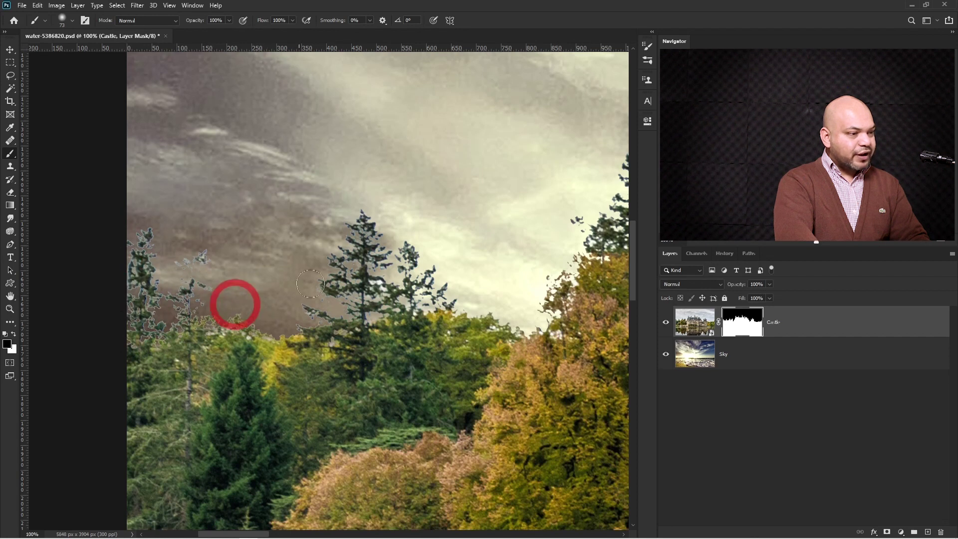
Paint black on the Castle mask over the white sky patches beside the chimneys behind the left turret and along the roof.
{"action": "left_click", "coordinate": [425, 267], "text": "alt"}
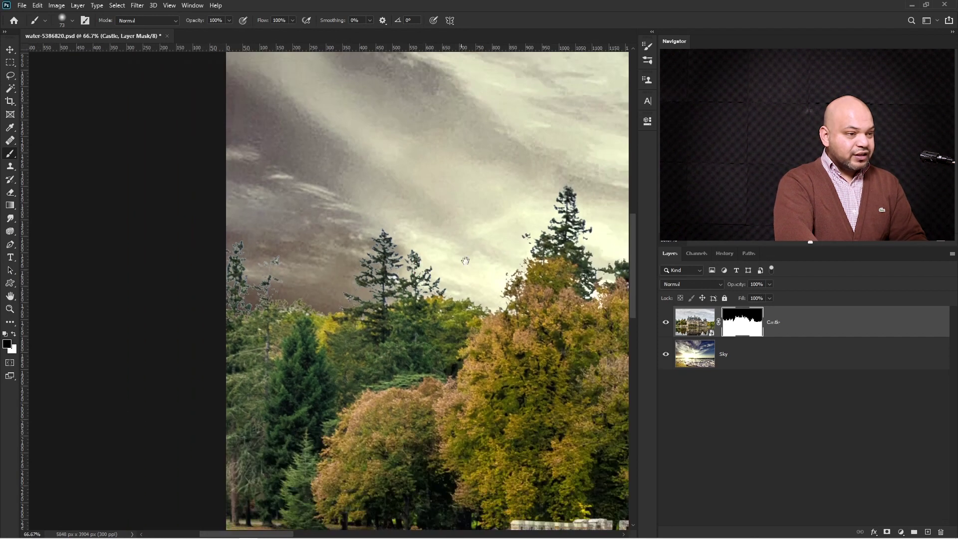
{"action": "left_click_drag", "start_coordinate": [424, 267], "coordinate": [331, 276]}
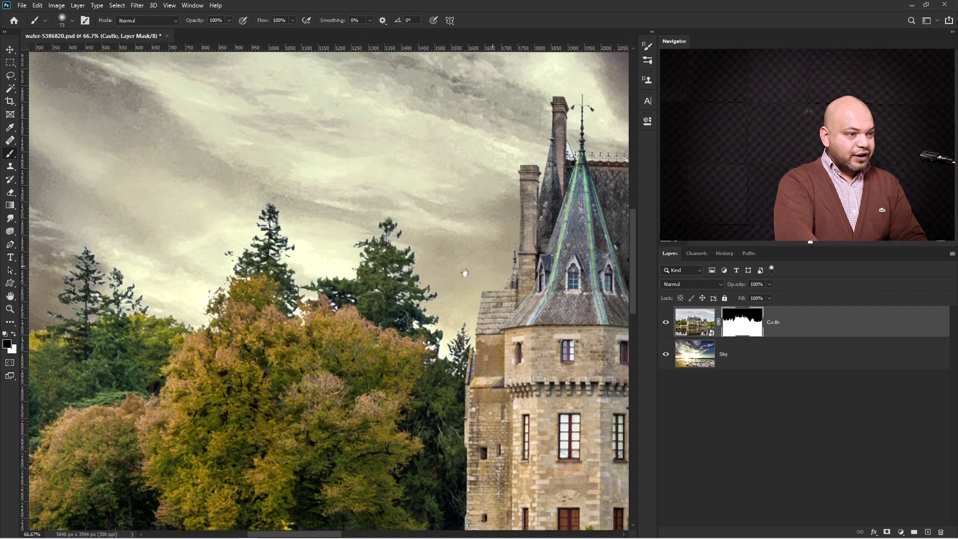
{"action": "left_click", "coordinate": [293, 313], "text": "ctrl"}
{"action": "left_click_drag", "start_coordinate": [449, 283], "coordinate": [378, 246]}
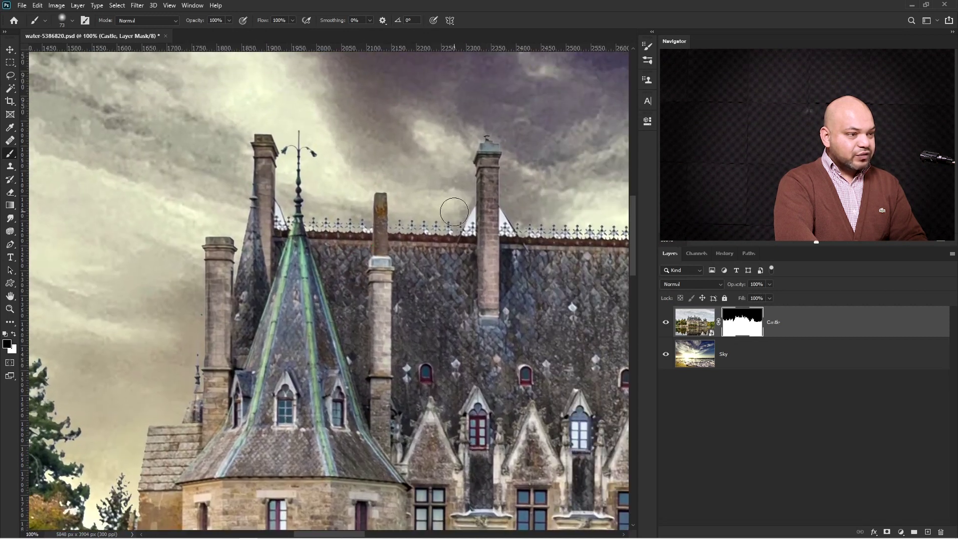
{"action": "left_click", "coordinate": [522, 210]}
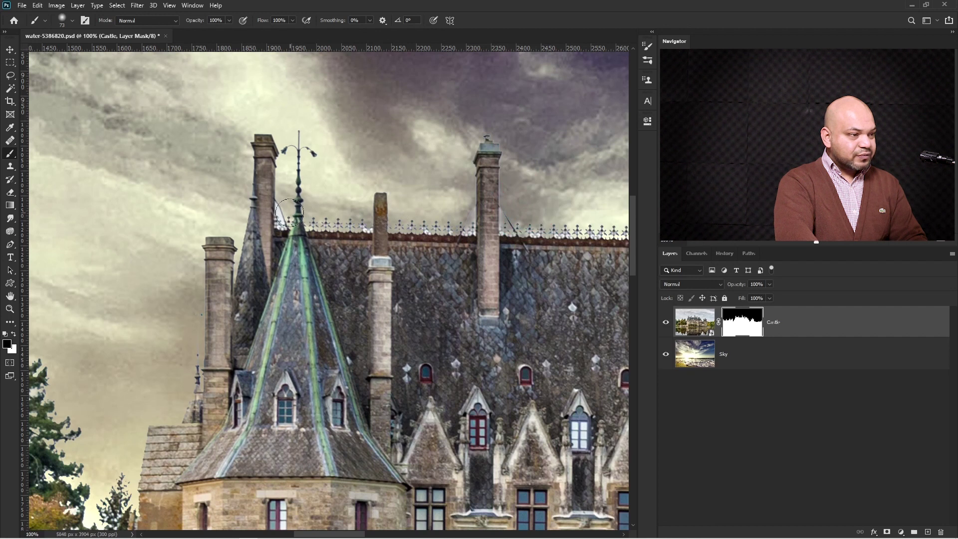
{"action": "left_click_drag", "start_coordinate": [293, 215], "coordinate": [69, 237]}
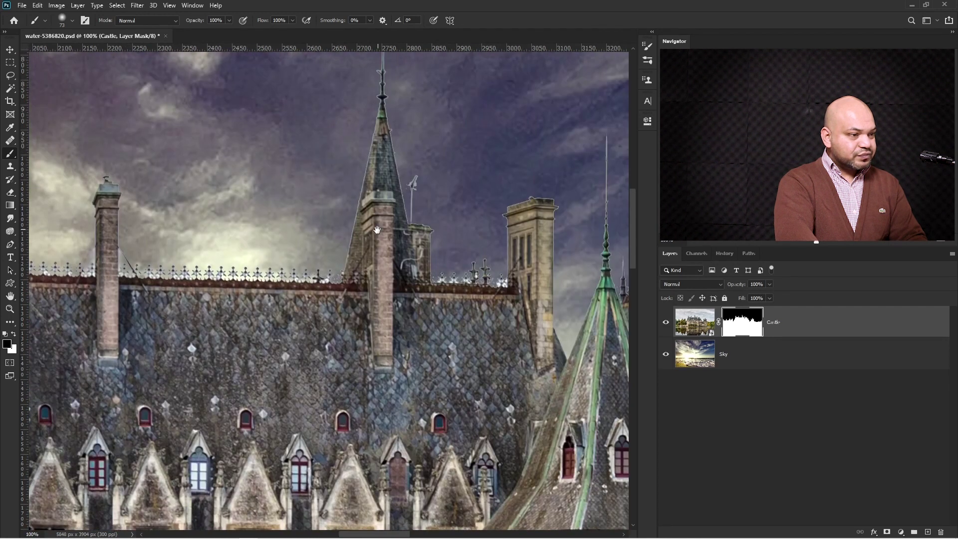
Reduce the brush to 30 px and mask out the white remnants along the roof cresting and around the central spire.
{"action": "left_click_drag", "start_coordinate": [369, 223], "coordinate": [391, 225]}
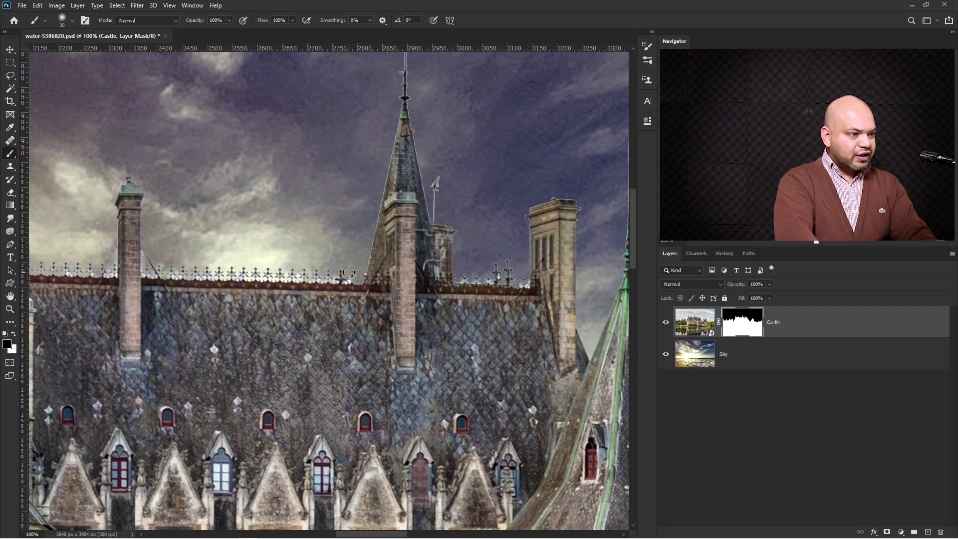
{"action": "left_click_drag", "start_coordinate": [349, 273], "coordinate": [175, 311]}
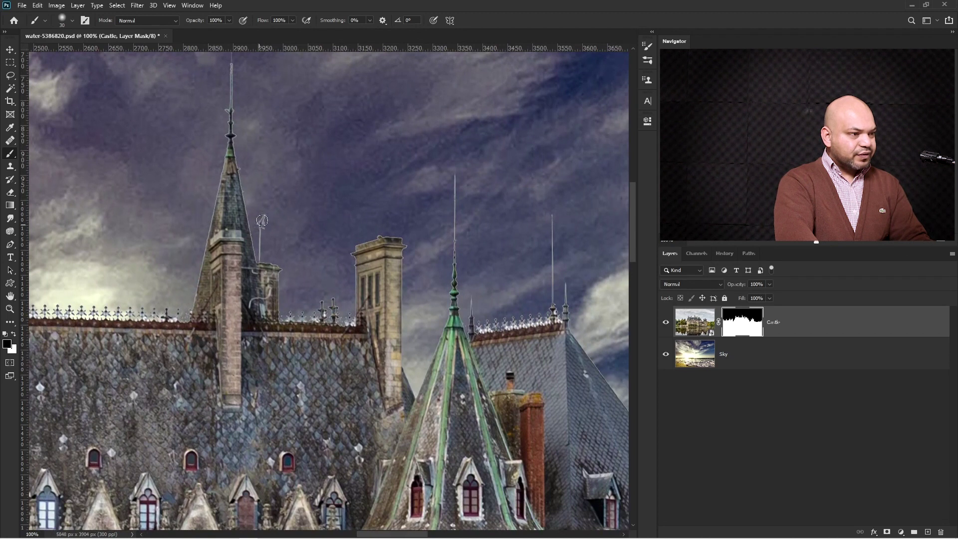
{"action": "mouse_move", "coordinate": [343, 200]}
{"action": "left_mouse_down"}
{"action": "mouse_move", "coordinate": [175, 171]}
{"action": "mouse_move", "coordinate": [140, 138]}
{"action": "left_mouse_up"}
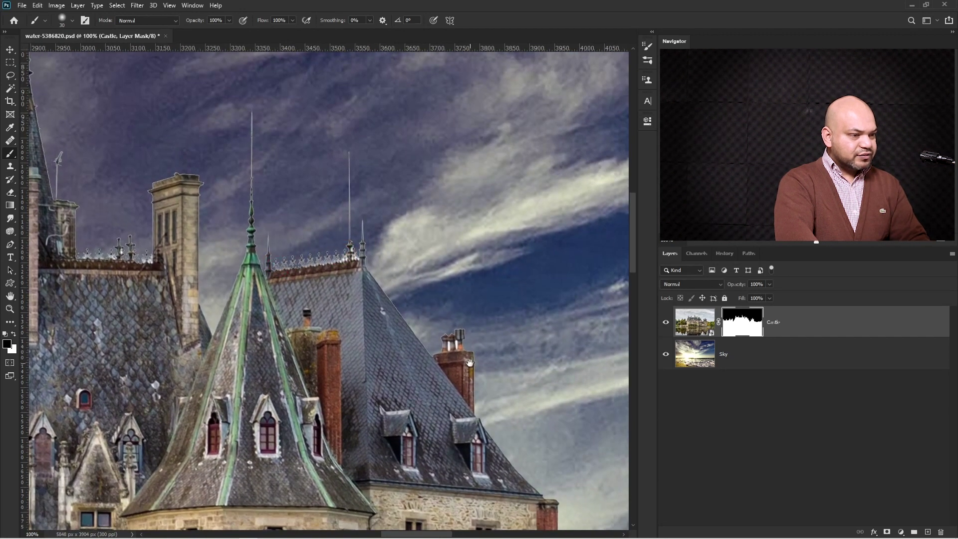
Mask out the remaining white spots along the treeline to the right of the castle, out to the photo's edge.
{"action": "key", "text": "ctrl+minus"}
{"action": "left_click_drag", "start_coordinate": [624, 349], "coordinate": [333, 294]}
{"action": "left_click", "coordinate": [359, 296]}
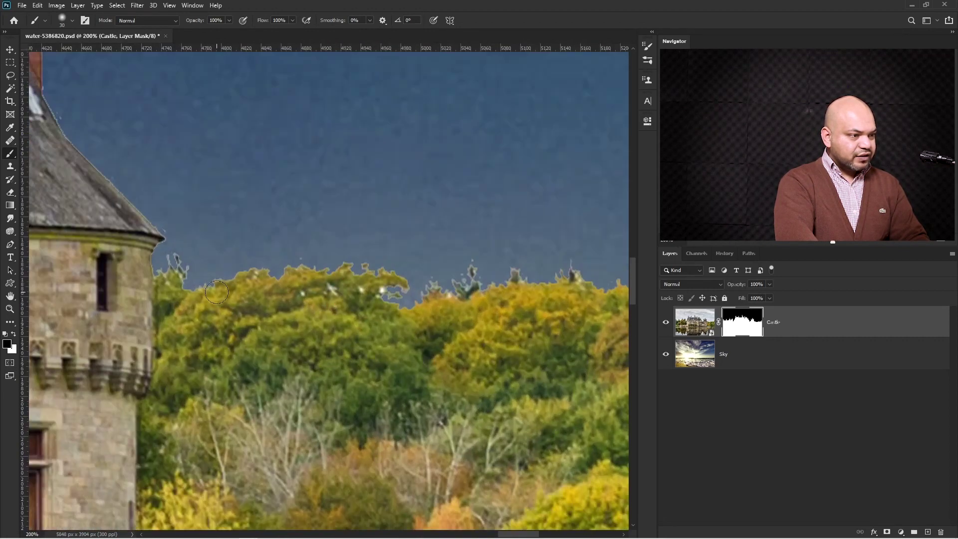
{"action": "key", "text": "ctrl+minus"}
{"action": "left_click_drag", "start_coordinate": [363, 282], "coordinate": [343, 313]}
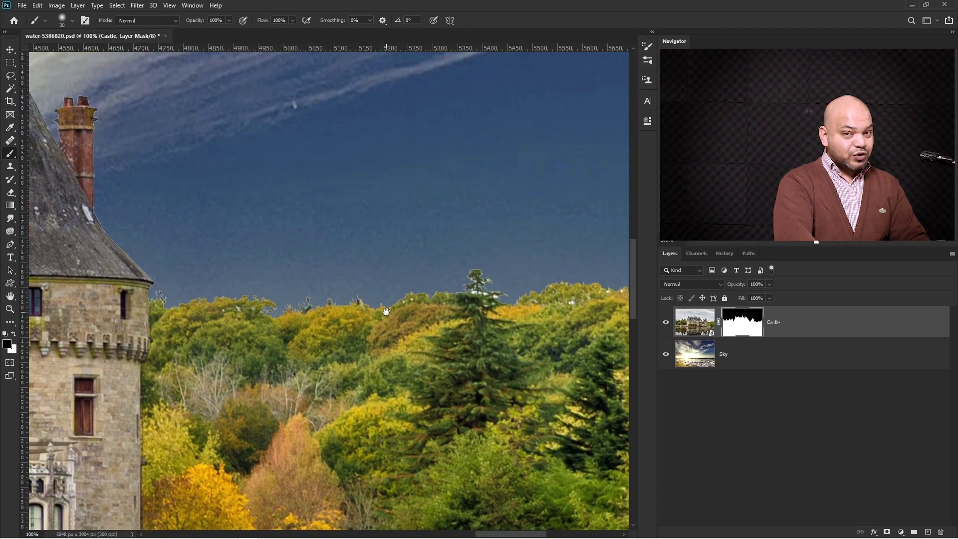
{"action": "left_click_drag", "start_coordinate": [409, 297], "coordinate": [350, 304]}
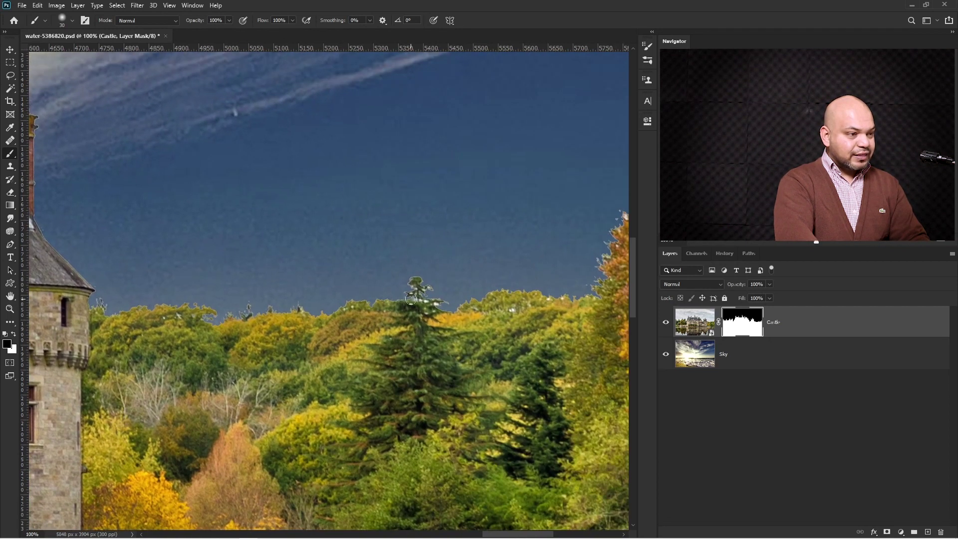
{"action": "left_click_drag", "start_coordinate": [485, 284], "coordinate": [267, 280]}
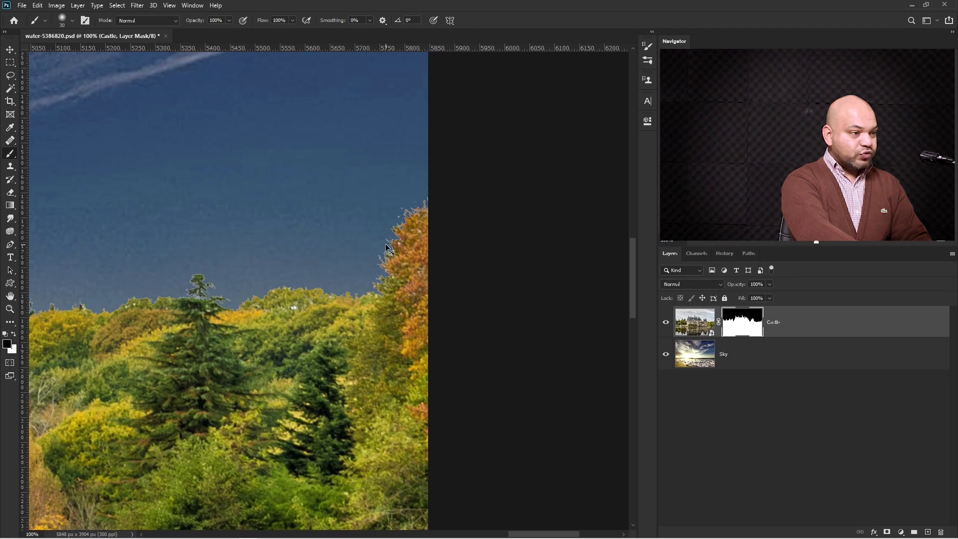
{"action": "key", "text": "ctrl+0"}
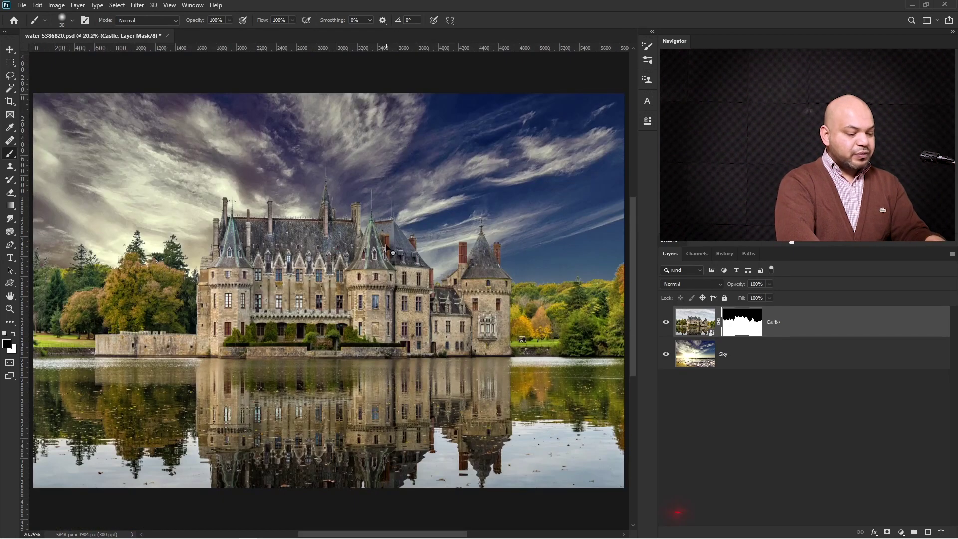
Clear the selection, hide the Castle layer and select the Sky layer.
{"action": "key", "text": "ctrl+alt+2"}
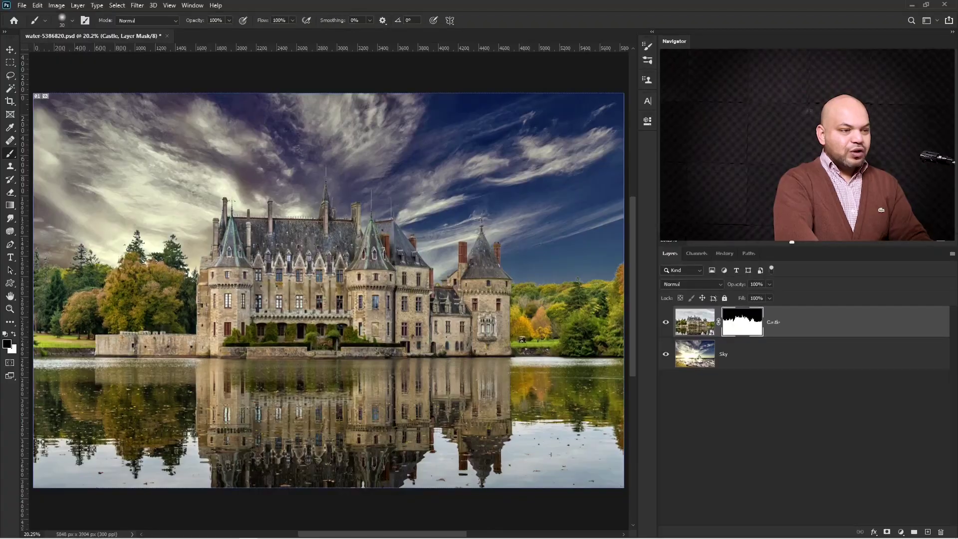
{"action": "left_click", "coordinate": [666, 324]}
{"action": "left_click", "coordinate": [737, 357]}
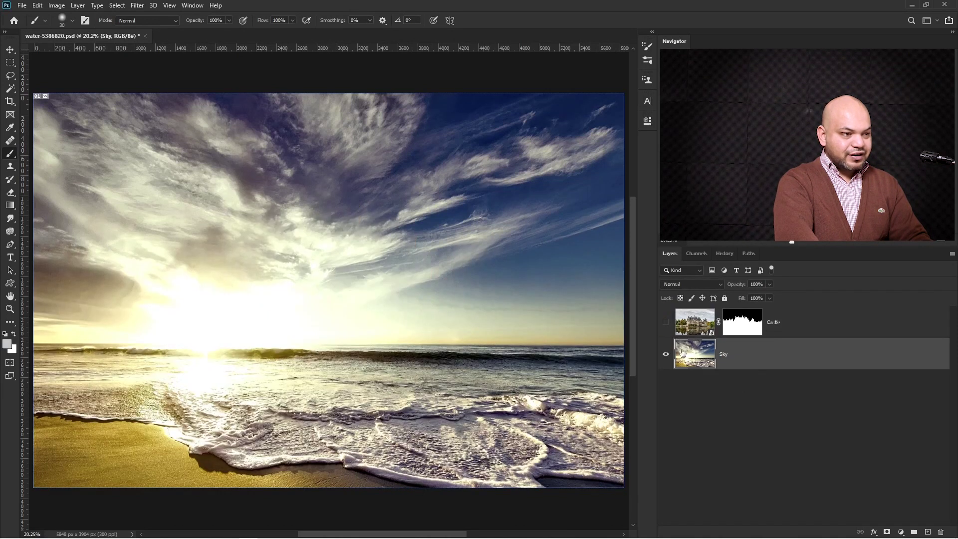
Convert the Sky layer to a smart object and open the Path Blur filter for it.
{"action": "key", "text": "v"}
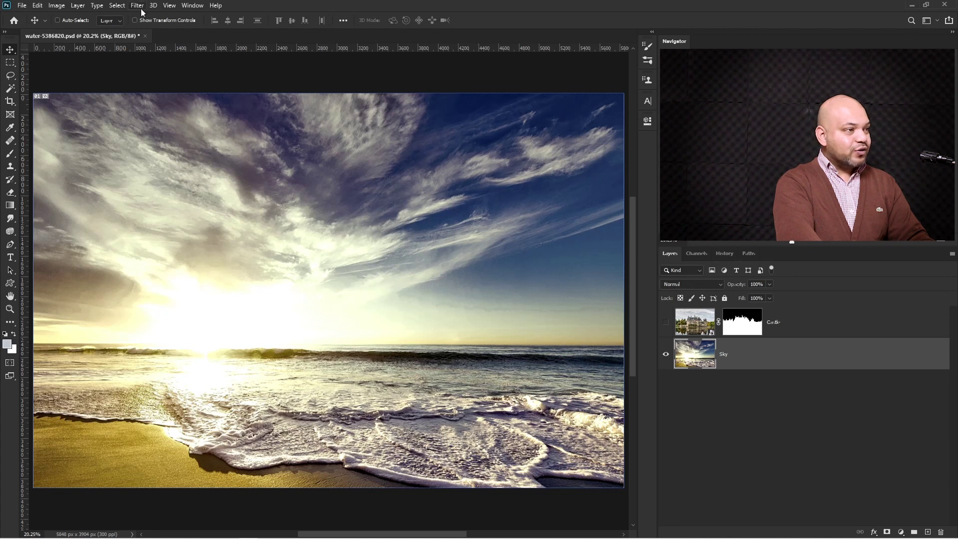
{"action": "right_click", "coordinate": [862, 365]}
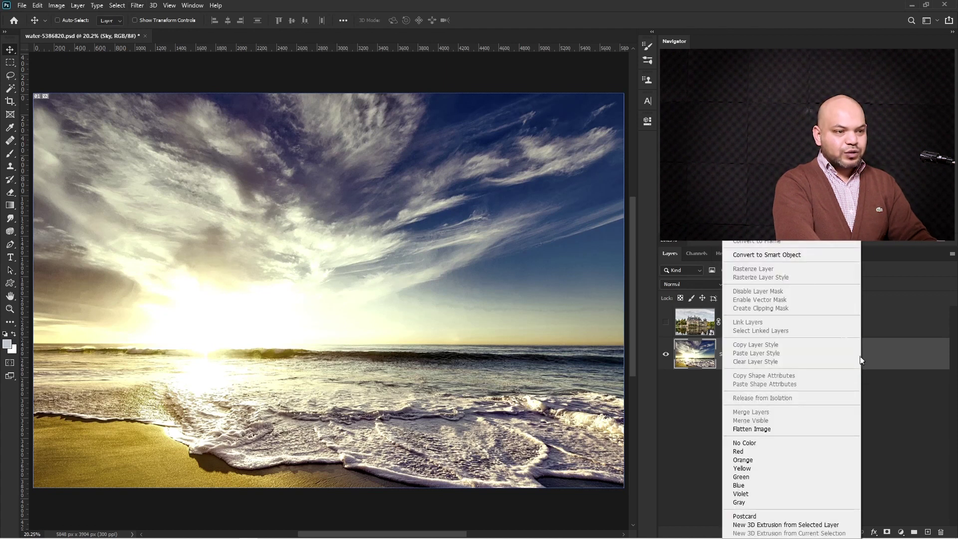
{"action": "left_click", "coordinate": [789, 257]}
{"action": "left_click", "coordinate": [137, 6]}
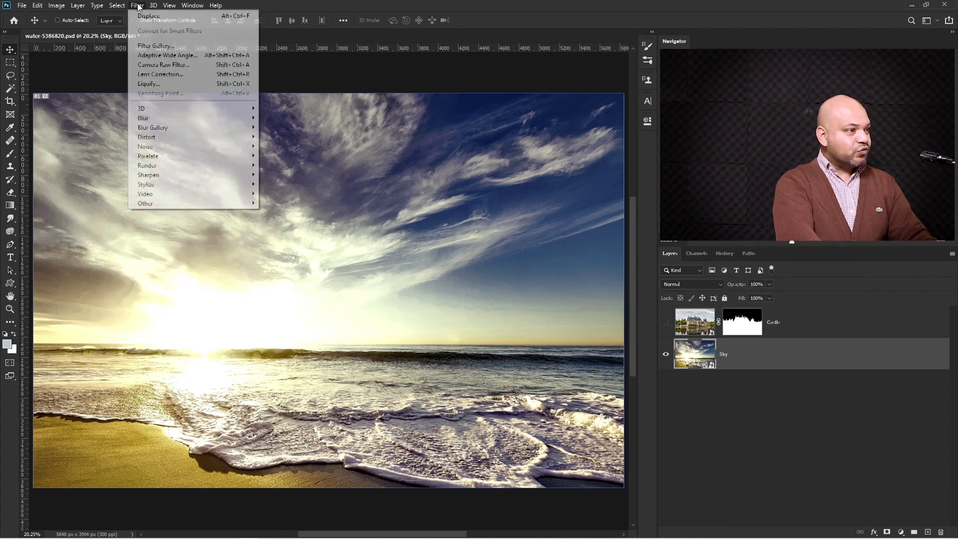
{"action": "mouse_move", "coordinate": [182, 134]}
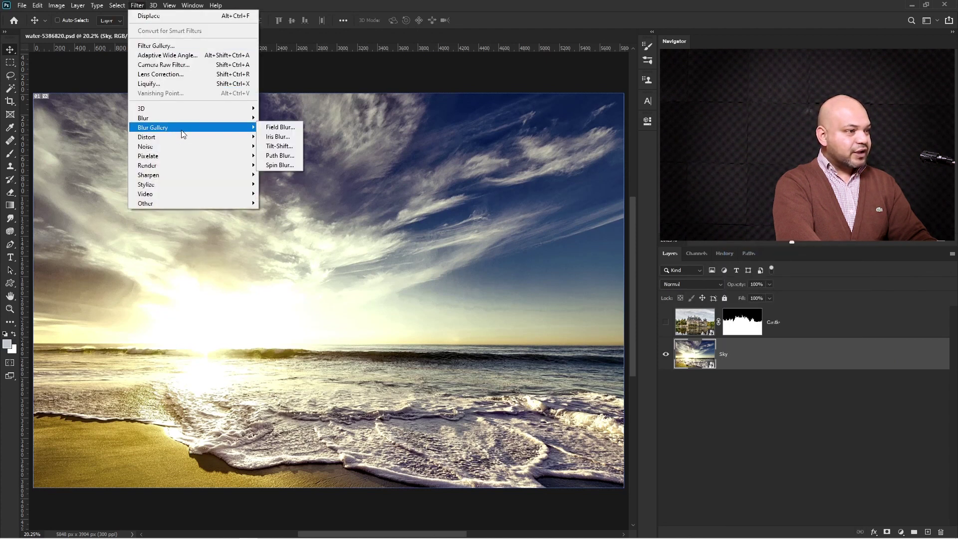
{"action": "left_click", "coordinate": [282, 156]}
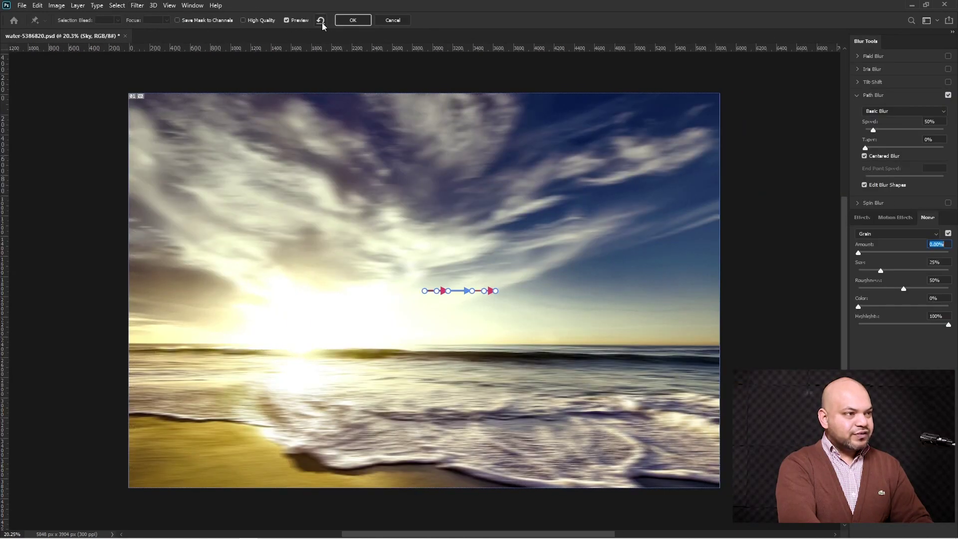
Replace the default blur path with a curved one running from the waves up to the clouds near the photo's upper-right corner.
{"action": "left_click", "coordinate": [321, 22]}
{"action": "left_click", "coordinate": [485, 404]}
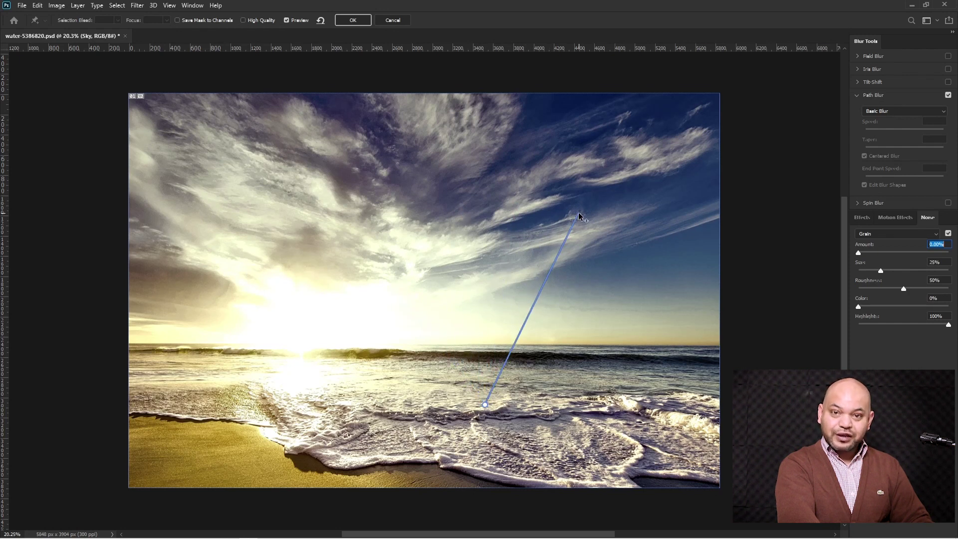
{"action": "left_click", "coordinate": [579, 198]}
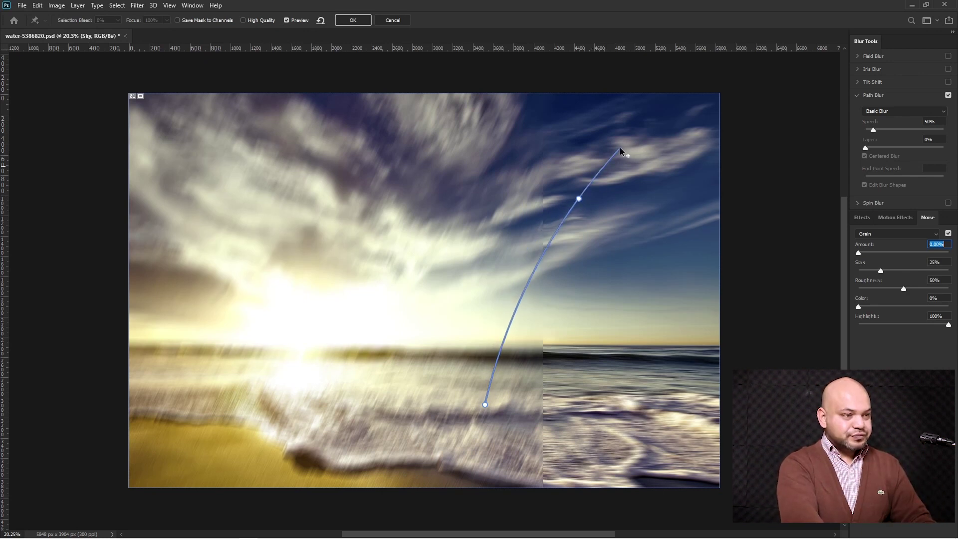
{"action": "left_click", "coordinate": [665, 158]}
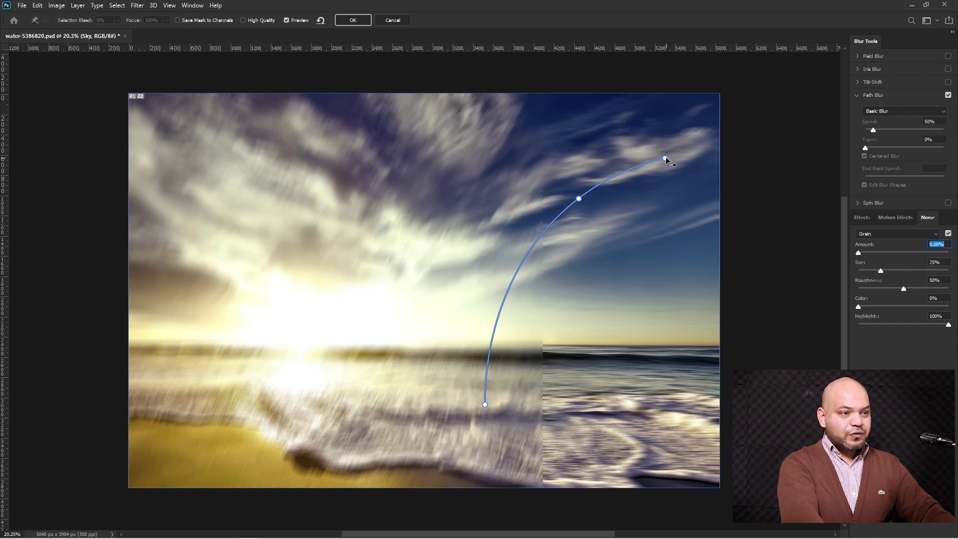
{"action": "left_click", "coordinate": [666, 157]}
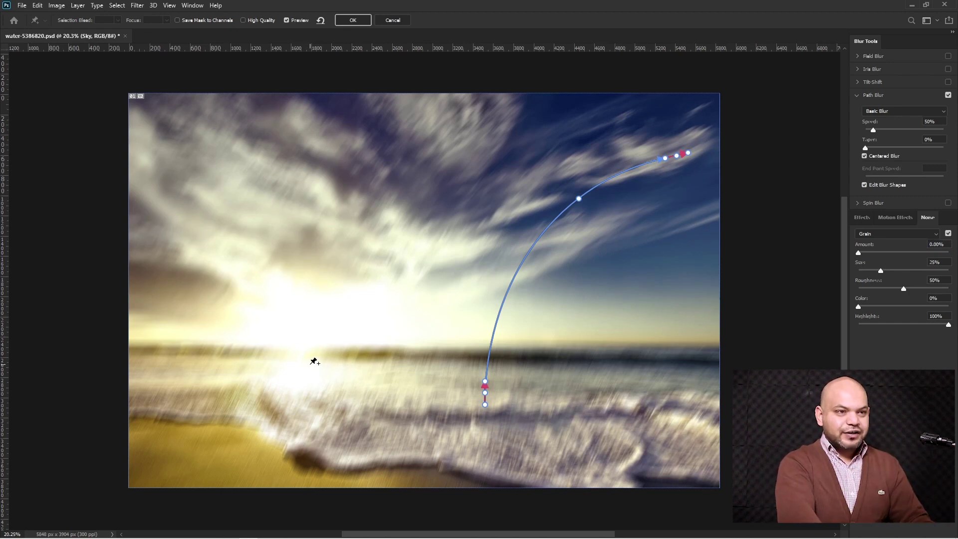
Raise the path blur's Speed to 255% and bend the blur shape arrows at both ends of the path.
{"action": "left_click_drag", "start_coordinate": [876, 129], "coordinate": [900, 127]}
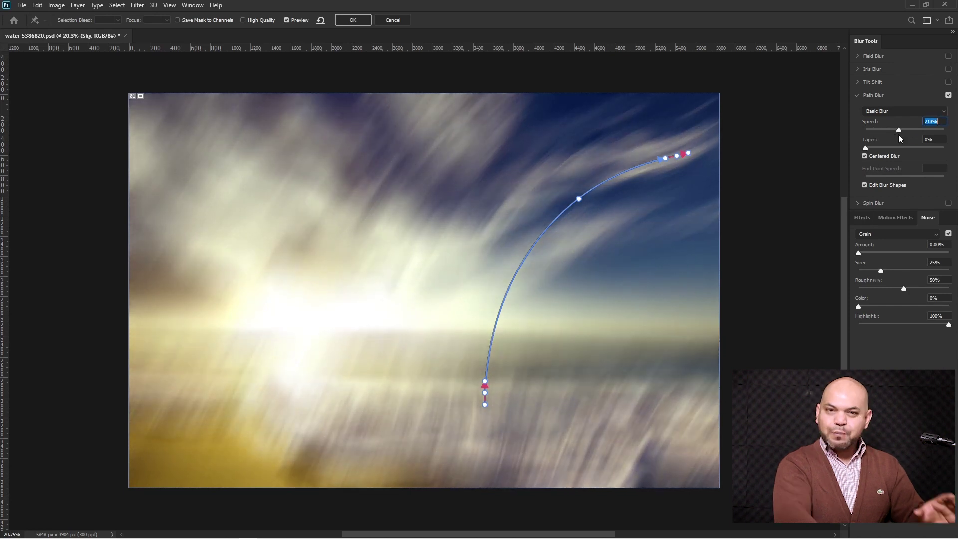
{"action": "mouse_move", "coordinate": [898, 129]}
{"action": "left_mouse_down"}
{"action": "mouse_move", "coordinate": [915, 127]}
{"action": "mouse_move", "coordinate": [901, 133]}
{"action": "left_mouse_up"}
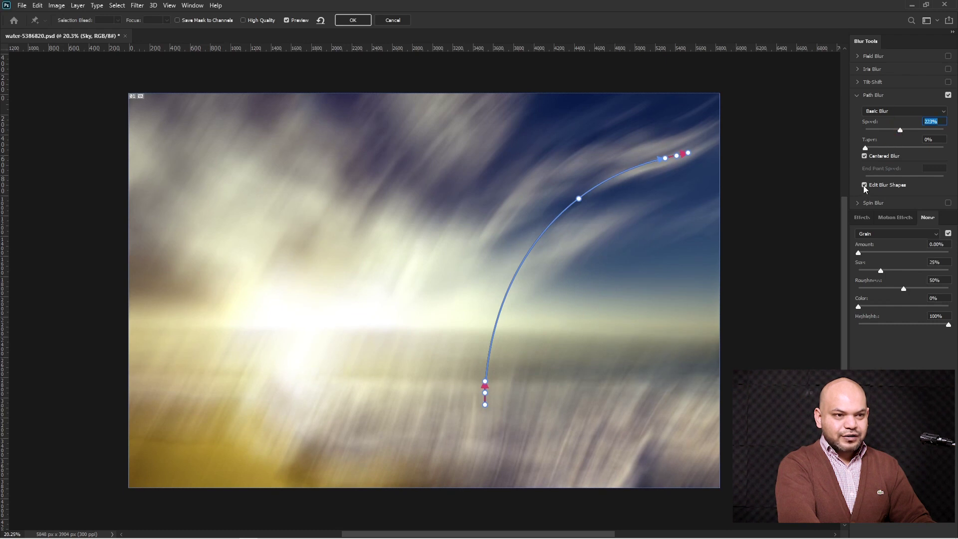
{"action": "left_click_drag", "start_coordinate": [900, 130], "coordinate": [905, 129]}
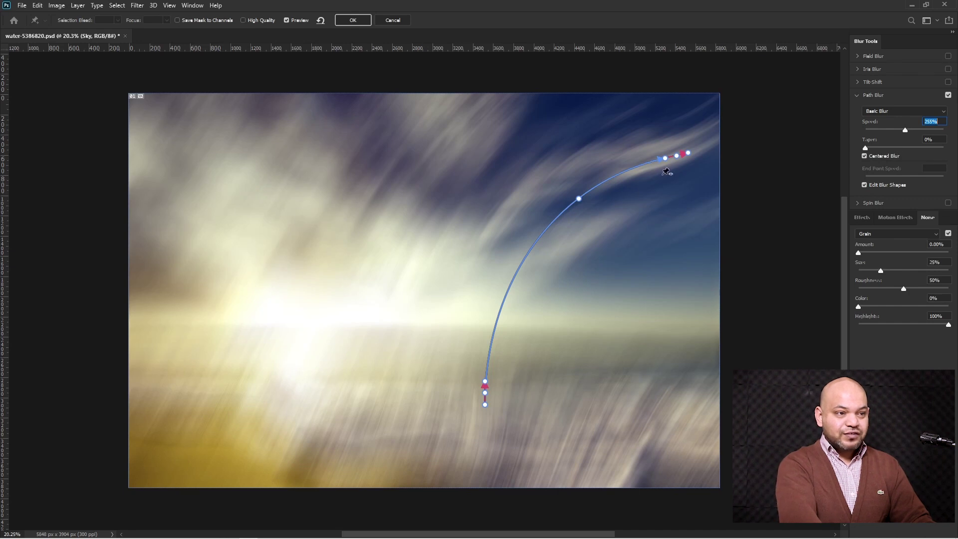
{"action": "left_click_drag", "start_coordinate": [677, 156], "coordinate": [688, 140]}
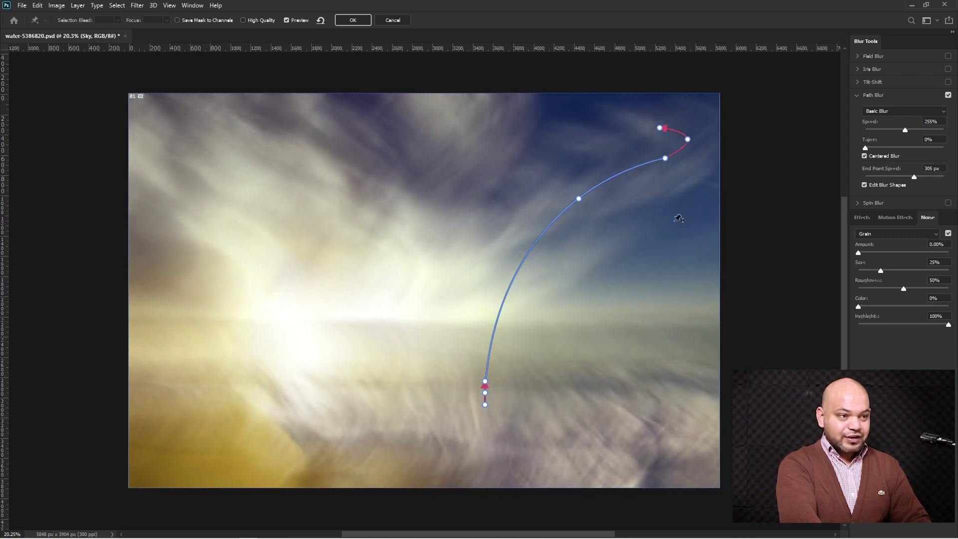
{"action": "left_click_drag", "start_coordinate": [485, 384], "coordinate": [479, 340]}
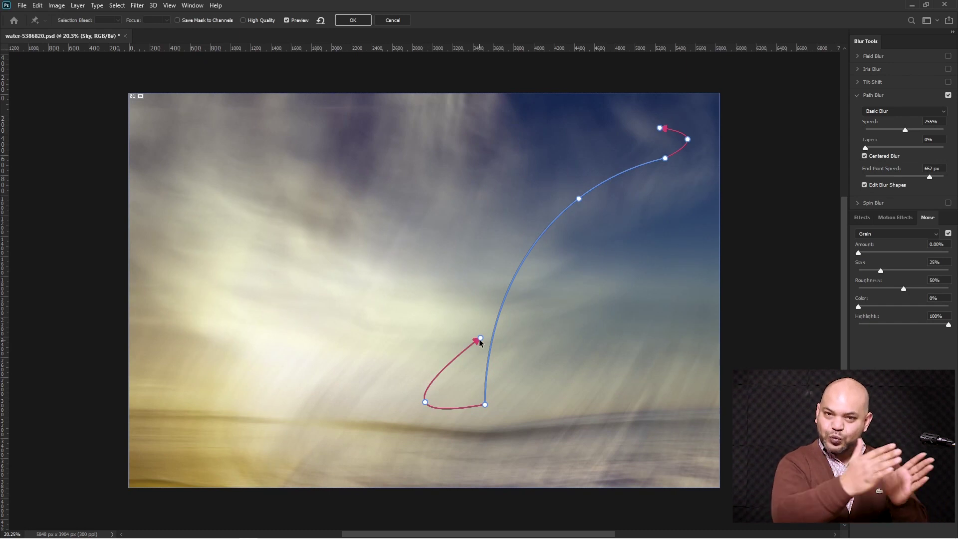
Clear the blur path and draw a new one from the waves to the upper-right clouds, bowing its middle toward the upper left.
{"action": "left_click", "coordinate": [321, 21]}
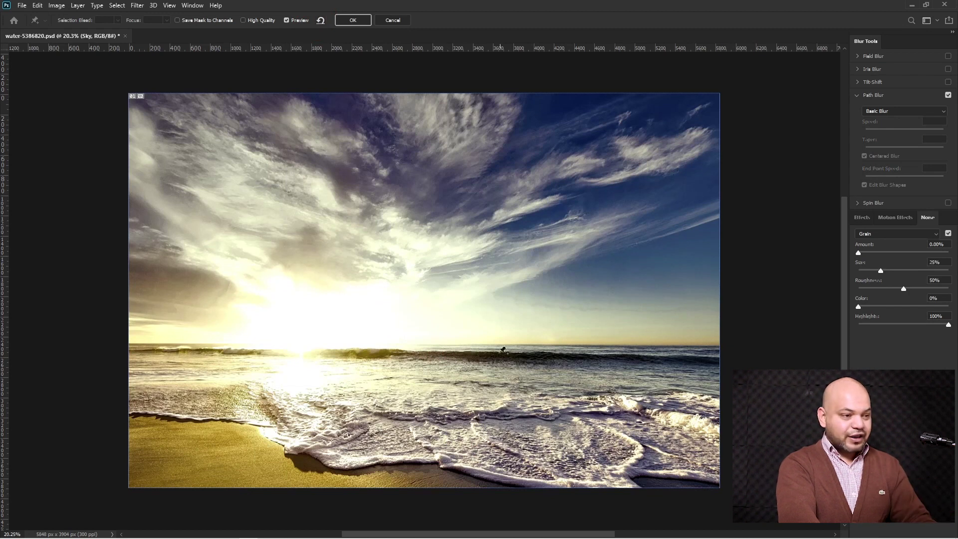
{"action": "left_click", "coordinate": [446, 411]}
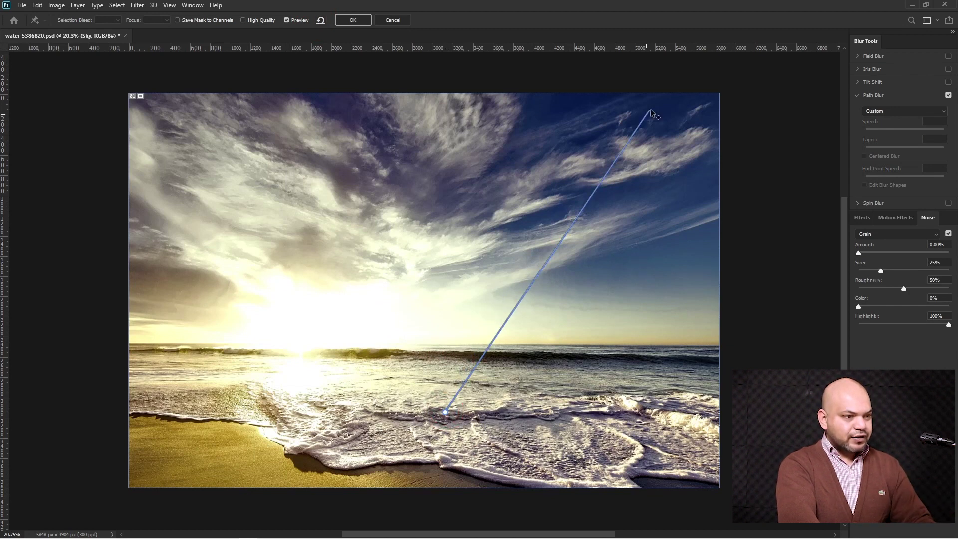
{"action": "left_click", "coordinate": [622, 176]}
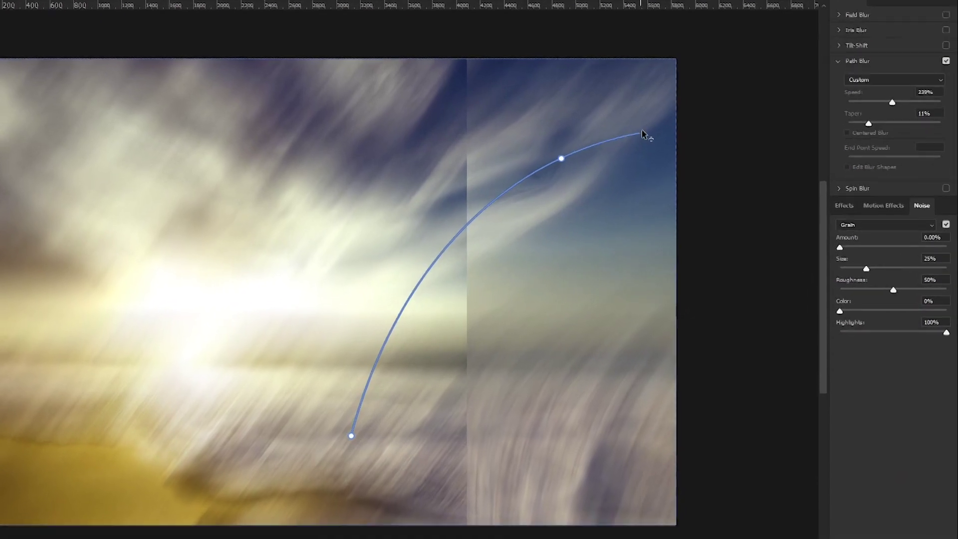
{"action": "key", "text": "Escape"}
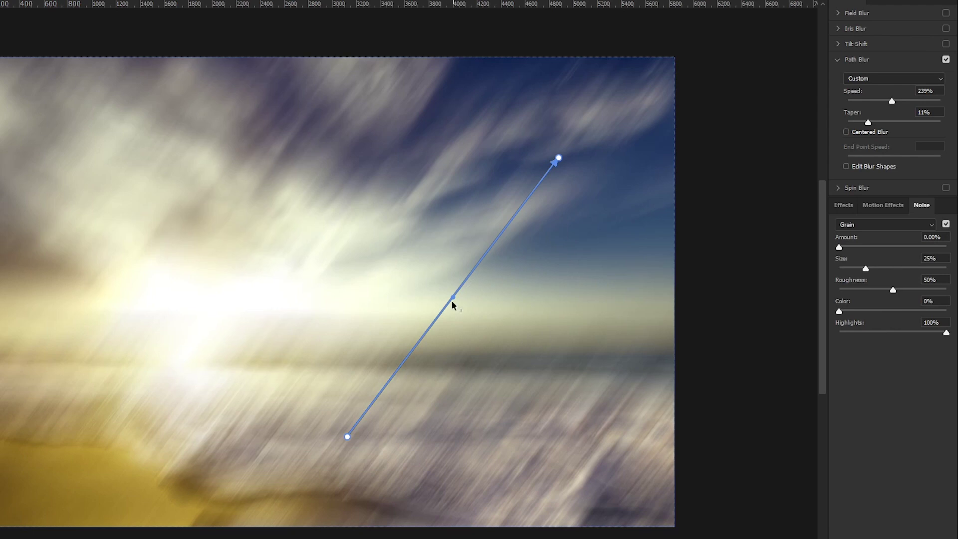
{"action": "left_click_drag", "start_coordinate": [453, 299], "coordinate": [403, 279]}
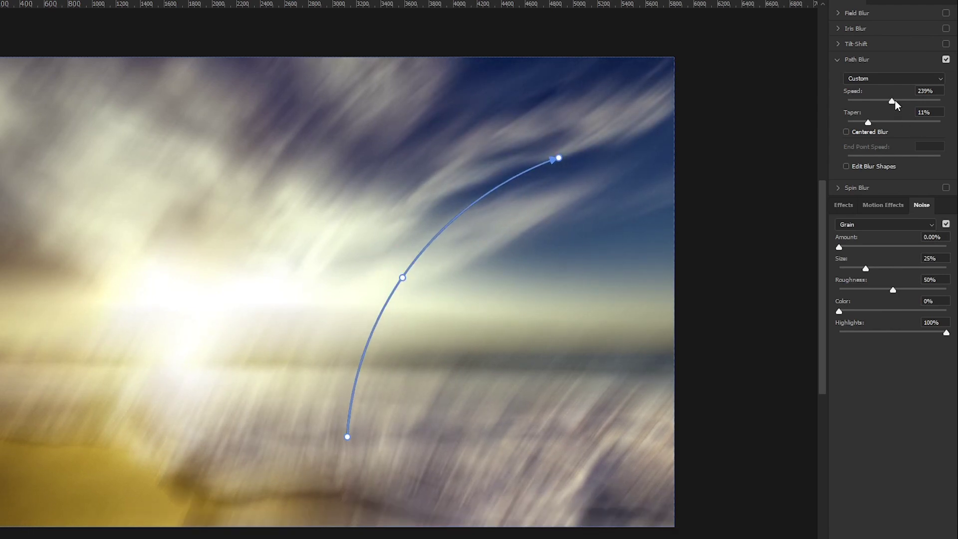
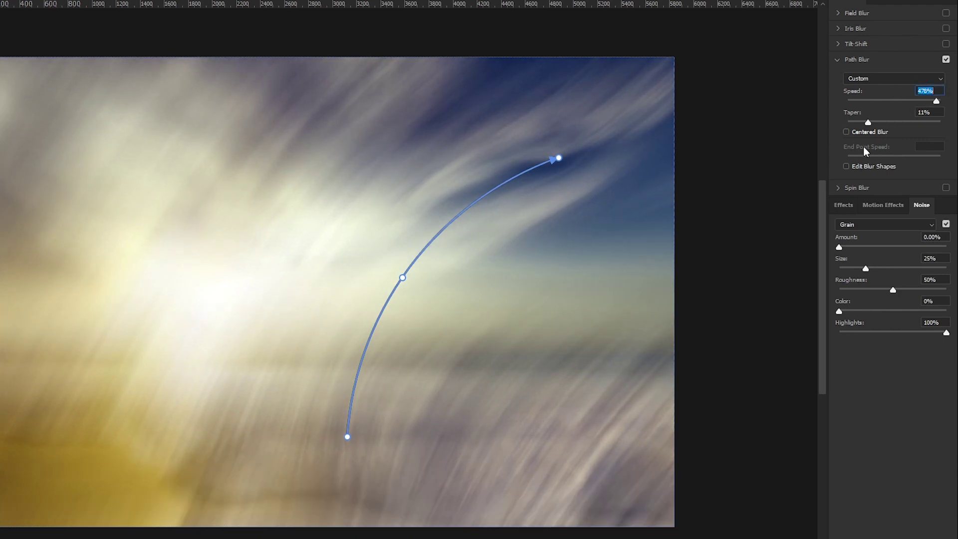
Set the path blur's Speed to 315% and turn on Edit Blur Shapes.
{"action": "mouse_move", "coordinate": [872, 123]}
{"action": "left_mouse_down"}
{"action": "mouse_move", "coordinate": [887, 121]}
{"action": "mouse_move", "coordinate": [868, 117]}
{"action": "left_mouse_up"}
{"action": "left_click", "coordinate": [905, 100]}
{"action": "left_click", "coordinate": [847, 167]}
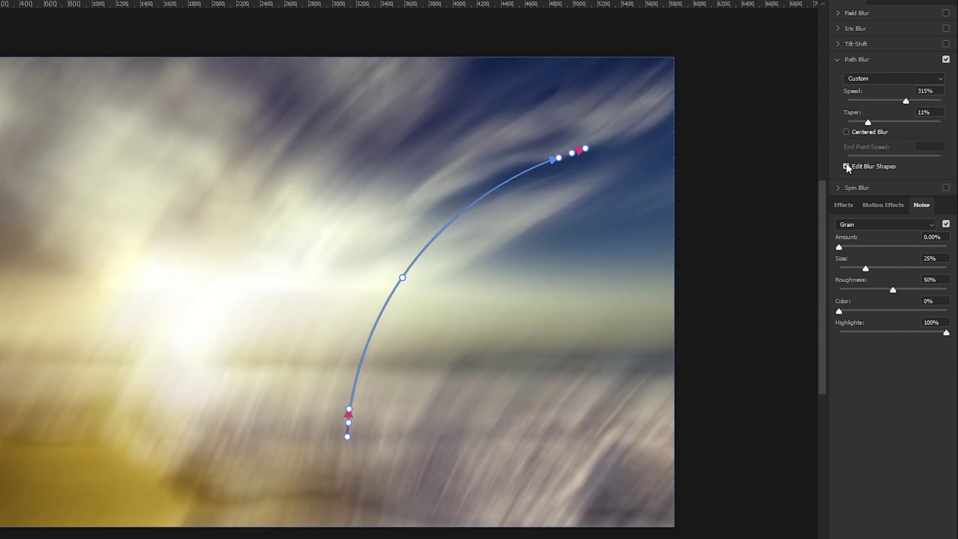
Lengthen the end blur arrow to 446 px, extend the path toward the sky's upper-right corner and apply the blur with 4% Taper.
{"action": "left_click_drag", "start_coordinate": [587, 151], "coordinate": [609, 141]}
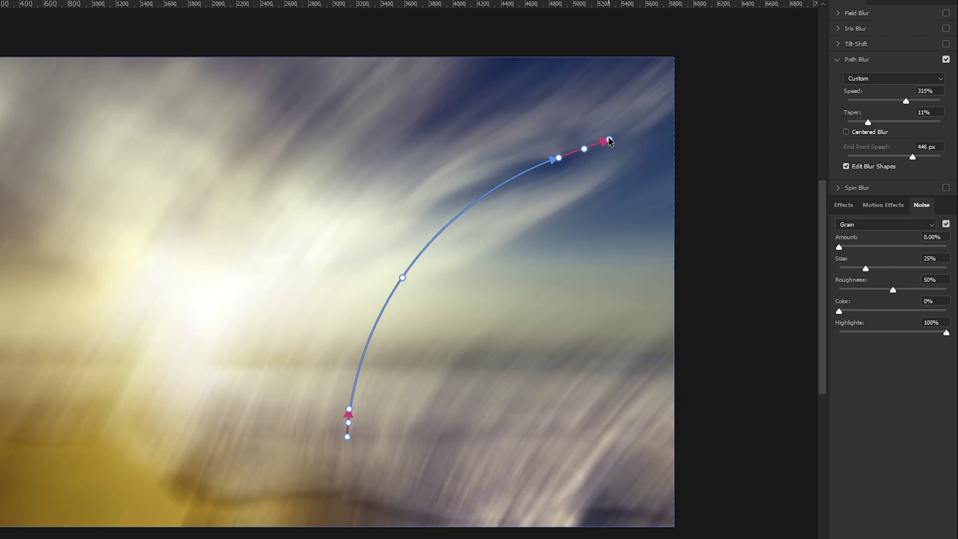
{"action": "left_click_drag", "start_coordinate": [586, 152], "coordinate": [633, 79]}
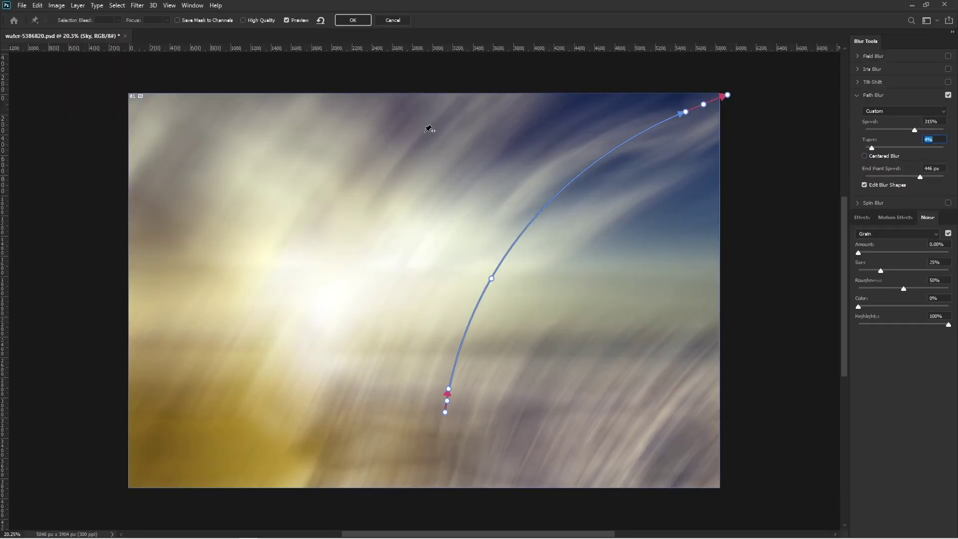
{"action": "left_click", "coordinate": [353, 20]}
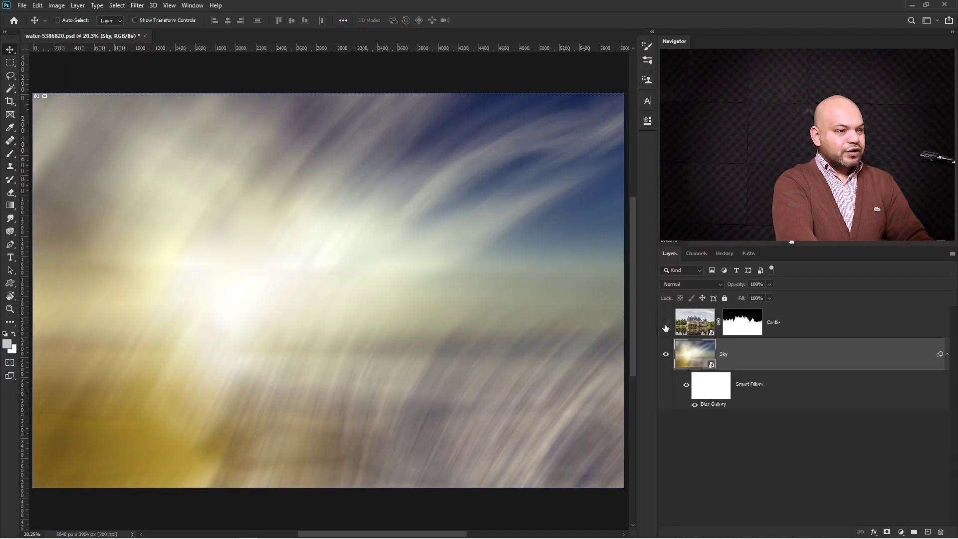
Show the Castle layer and stamp all visible layers into a new smart object layer at the top of the stack.
{"action": "left_click", "coordinate": [666, 323]}
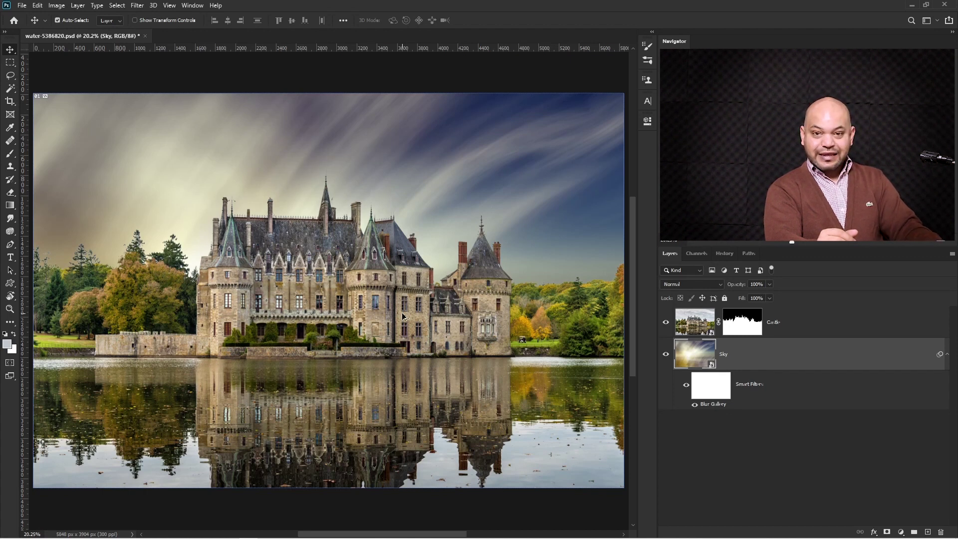
{"action": "key", "text": "ctrl+alt+shift+e"}
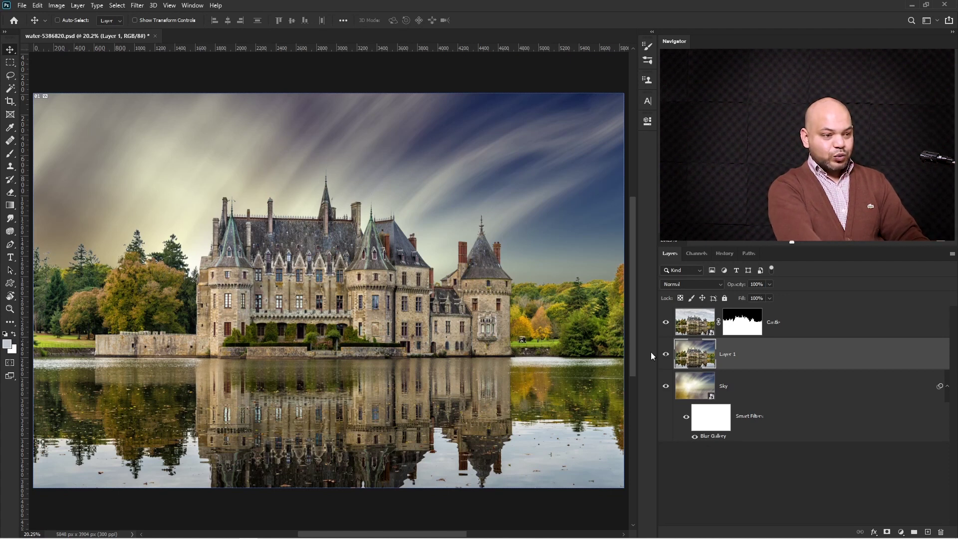
{"action": "left_click_drag", "start_coordinate": [688, 360], "coordinate": [686, 321]}
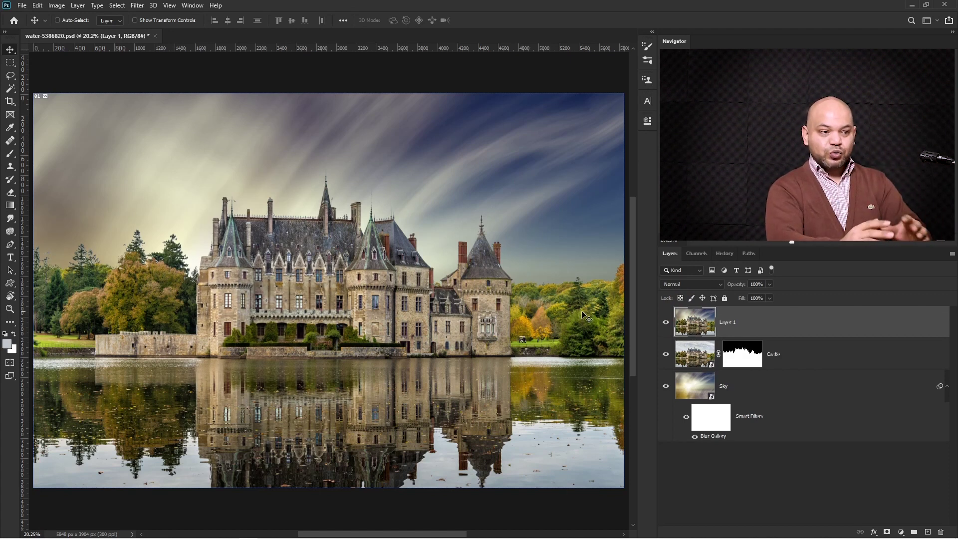
{"action": "right_click", "coordinate": [867, 321]}
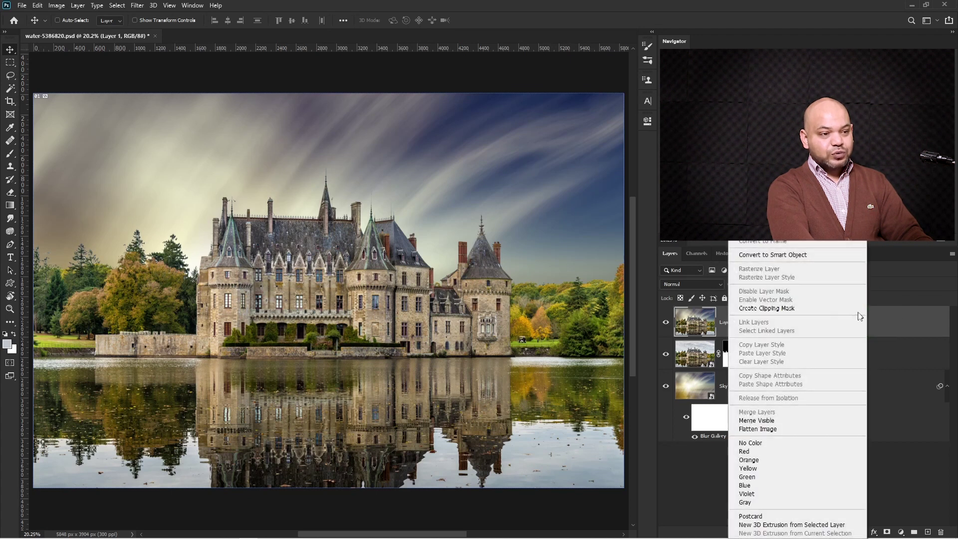
{"action": "left_click", "coordinate": [798, 255]}
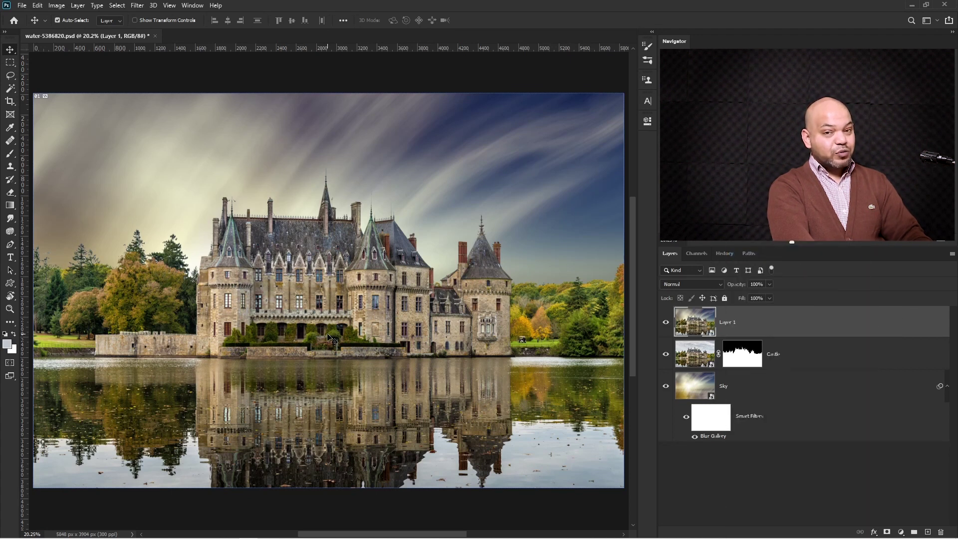
Flip Layer 1 vertically around a pivot placed on the castle's waterline, and hide the layer.
{"action": "key", "text": "ctrl+t"}
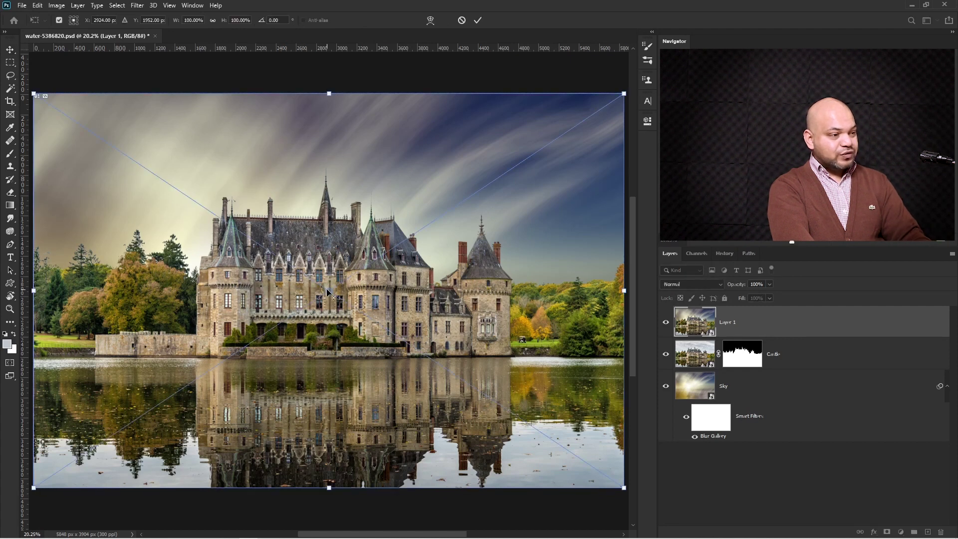
{"action": "left_click_drag", "start_coordinate": [337, 286], "coordinate": [323, 357]}
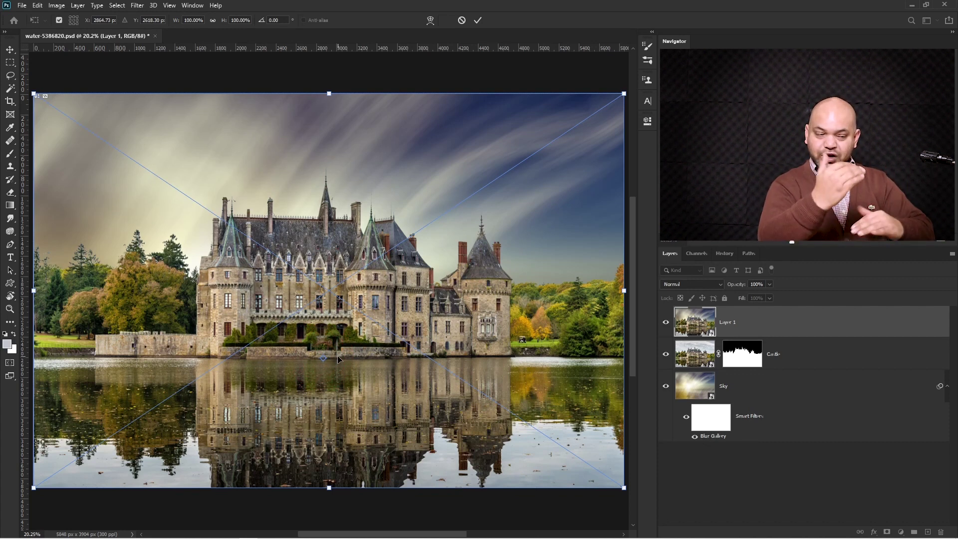
{"action": "right_click", "coordinate": [364, 339]}
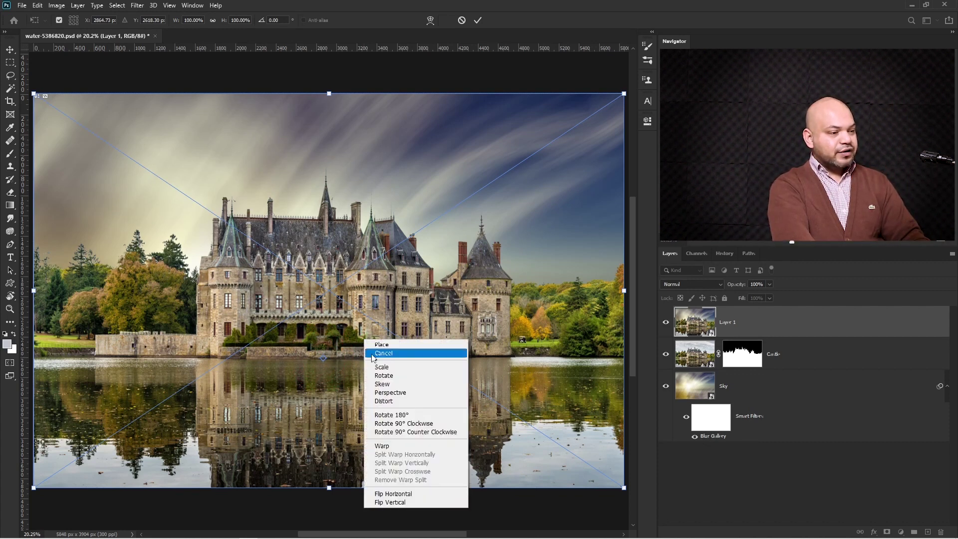
{"action": "left_click", "coordinate": [415, 503]}
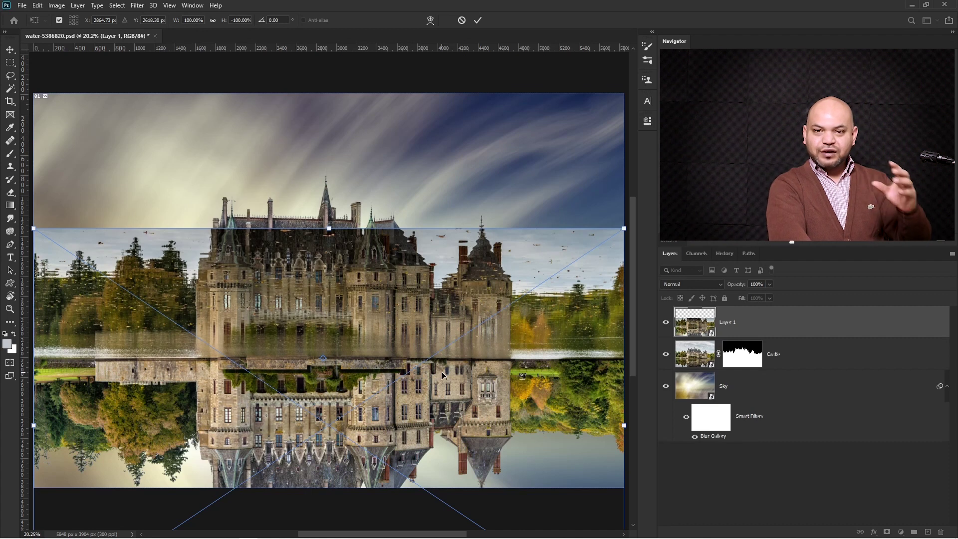
{"action": "key", "text": "Return"}
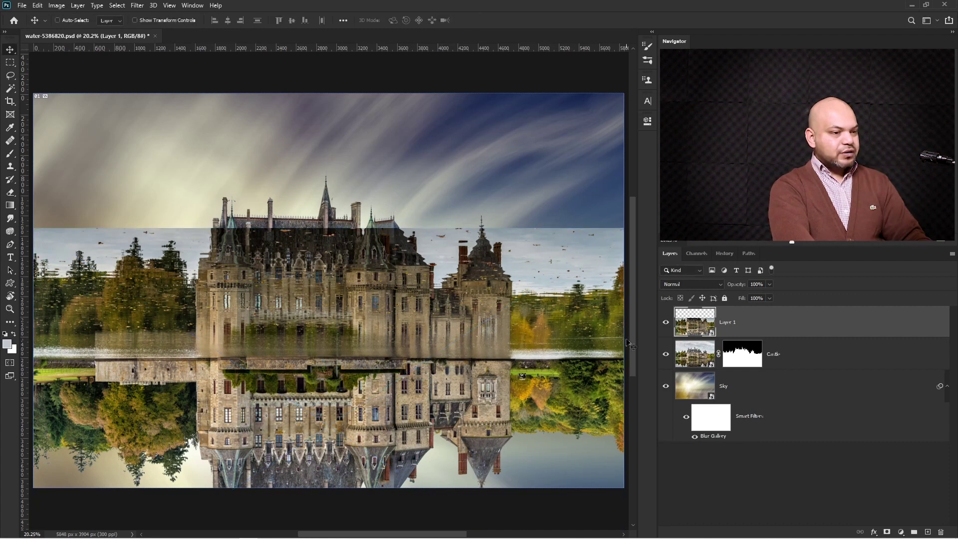
{"action": "left_click", "coordinate": [665, 325]}
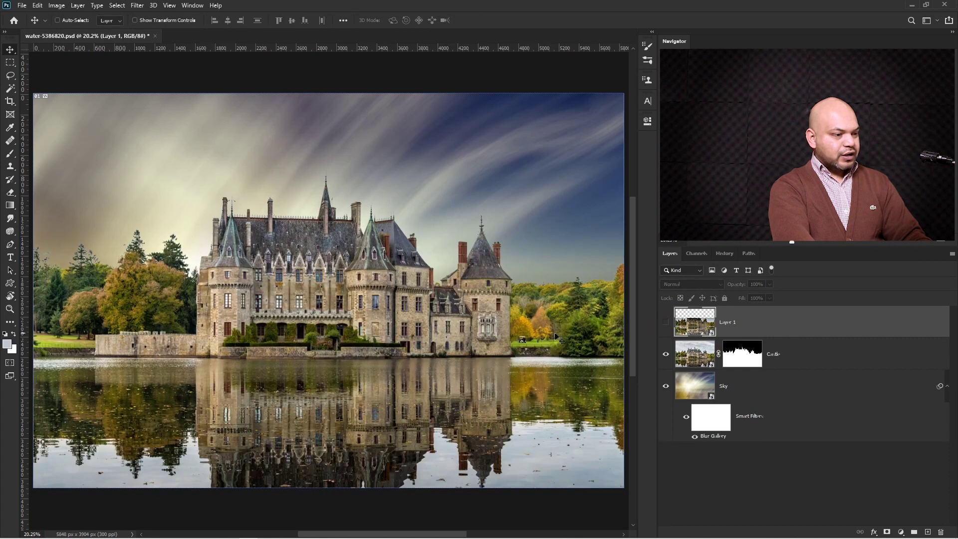
Start a Pen tool path beyond the photo's right edge and trace the waterline under the castle toward its front terrace.
{"action": "key", "text": "p"}
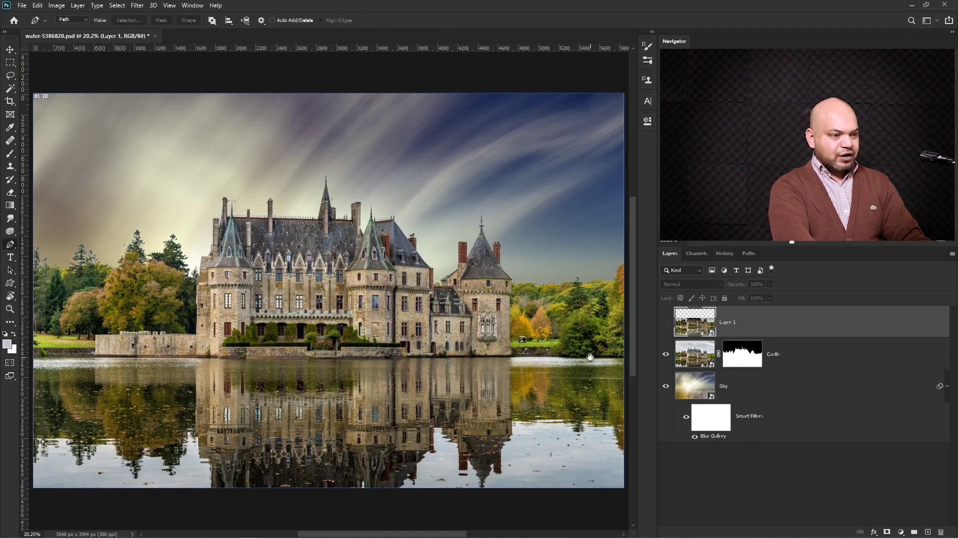
{"action": "scroll", "coordinate": [590, 358], "scroll_direction": "up", "scroll_amount": 3}
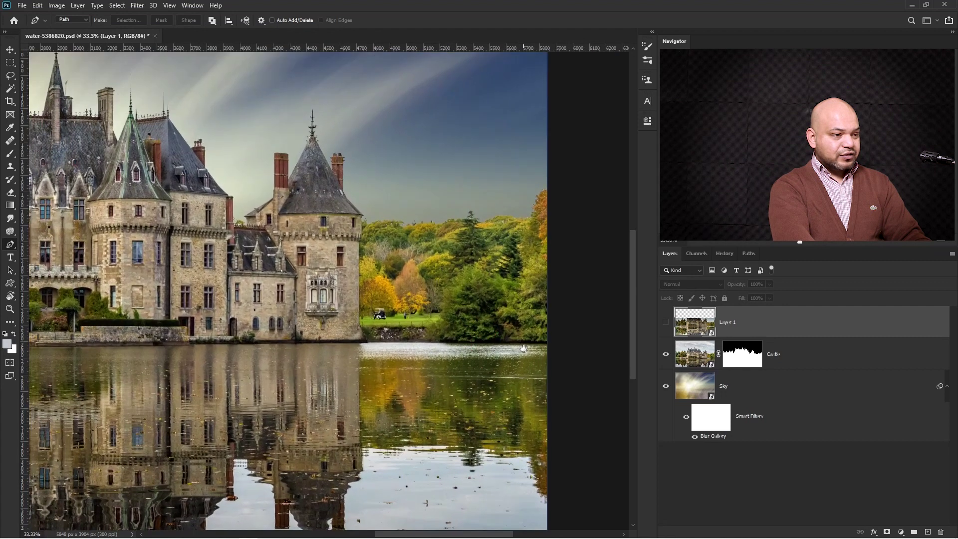
{"action": "left_click", "coordinate": [554, 344]}
{"action": "left_click", "coordinate": [367, 343]}
{"action": "left_click_drag", "start_coordinate": [212, 375], "coordinate": [359, 343]}
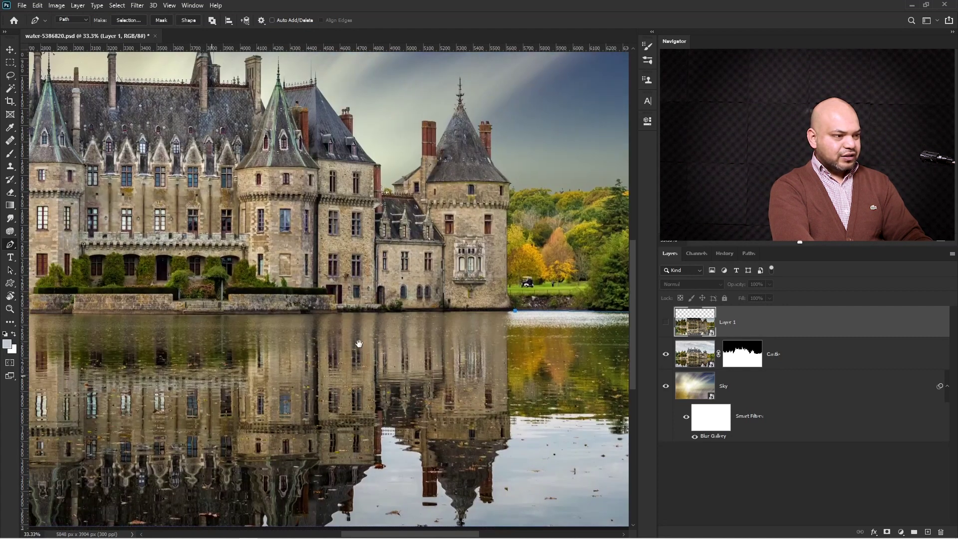
{"action": "left_click", "coordinate": [254, 313]}
{"action": "left_click_drag", "start_coordinate": [161, 334], "coordinate": [276, 339]}
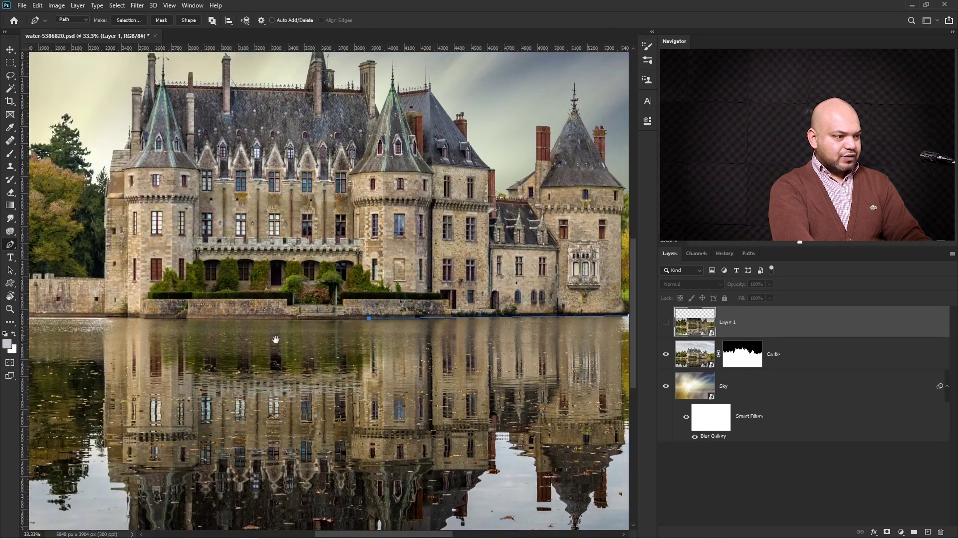
{"action": "scroll", "coordinate": [173, 337], "scroll_direction": "up", "scroll_amount": 1}
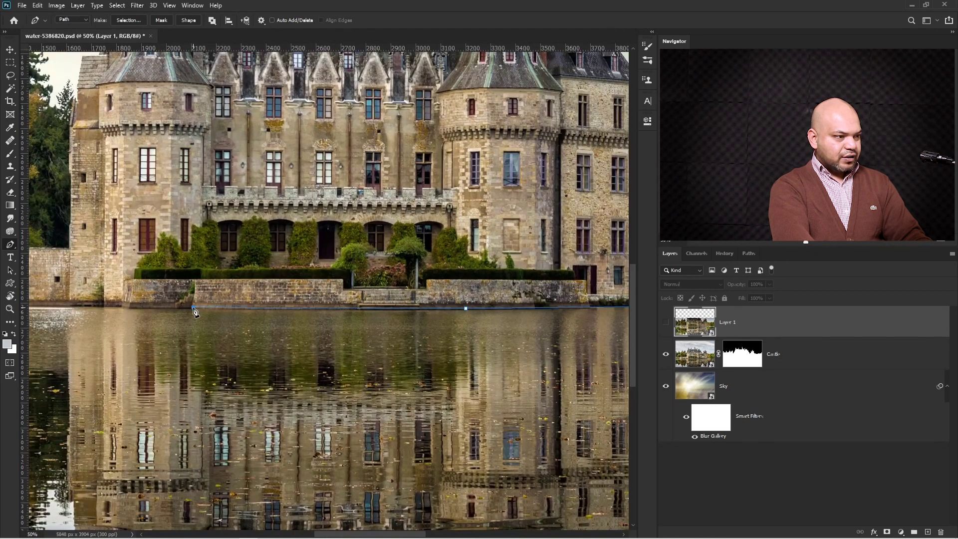
Continue the pen path along the waterline of the terrace, the stone wall and the far bank, ending beyond the photo's left edge.
{"action": "left_click", "coordinate": [133, 314]}
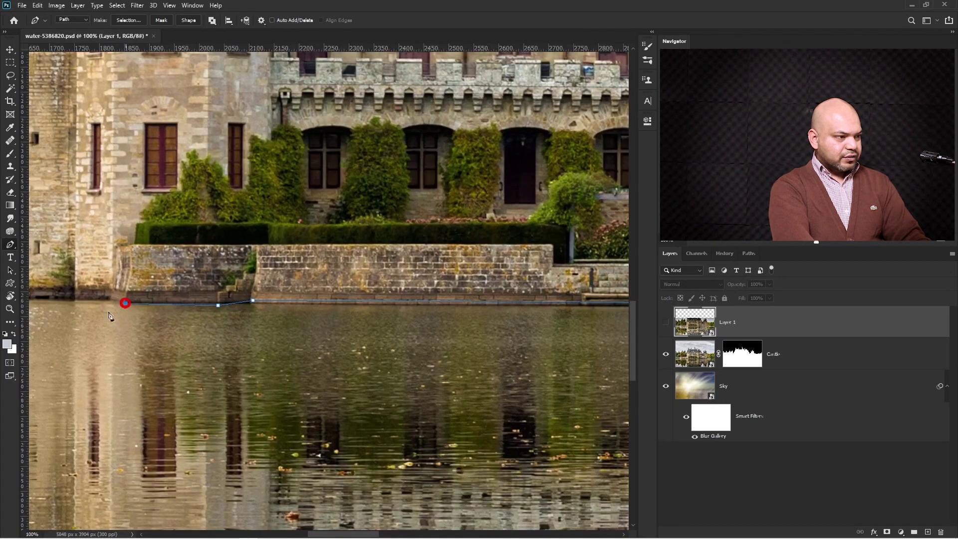
{"action": "left_click_drag", "start_coordinate": [110, 316], "coordinate": [359, 347]}
{"action": "left_click", "coordinate": [350, 333]}
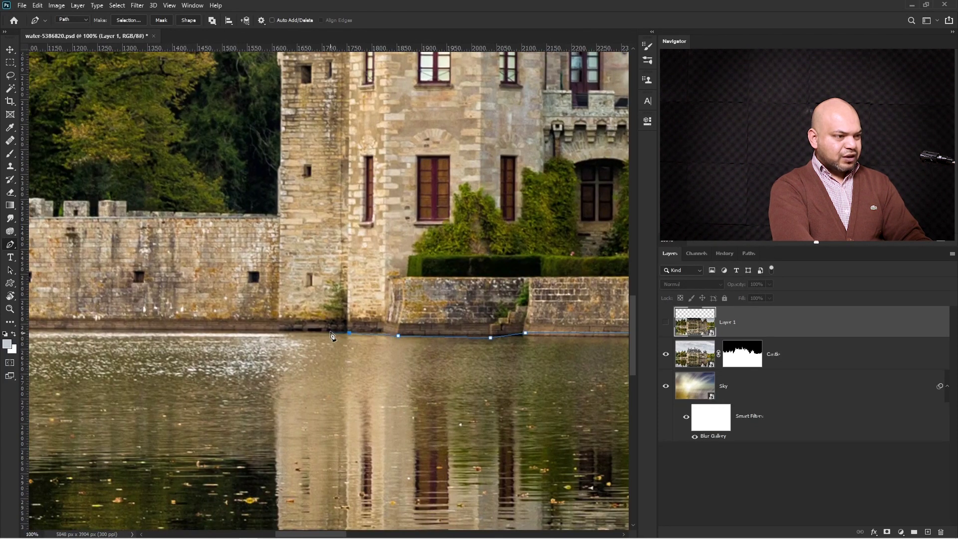
{"action": "left_click", "coordinate": [225, 336], "text": "alt"}
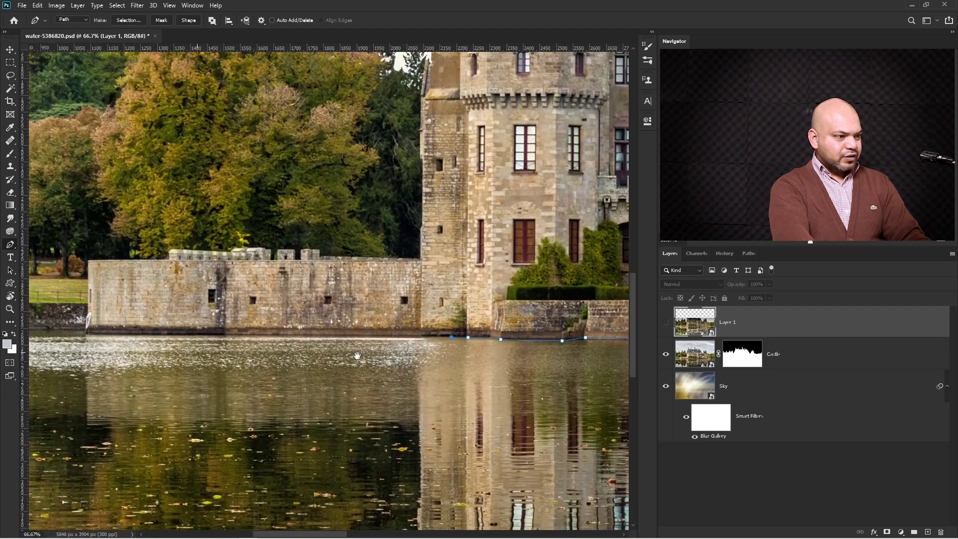
{"action": "left_click", "coordinate": [86, 334]}
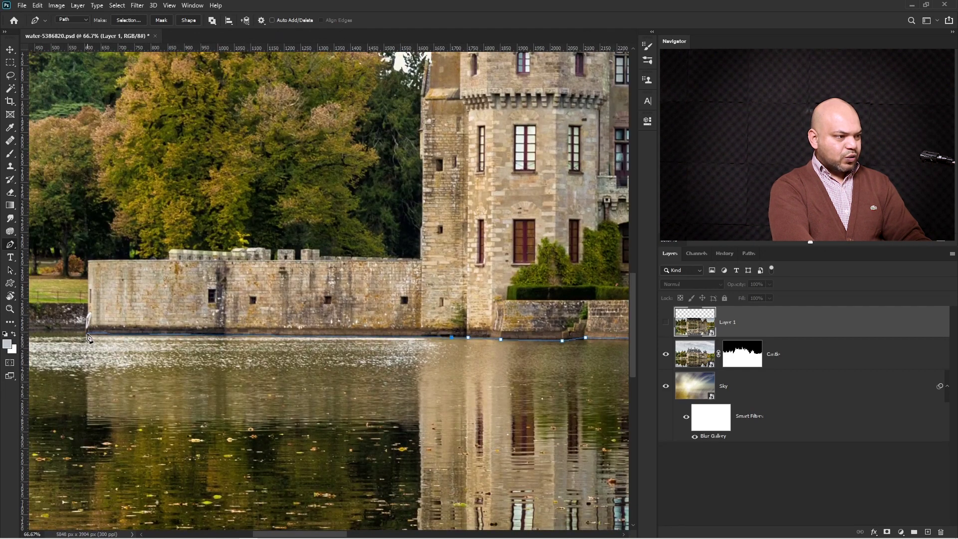
{"action": "left_click_drag", "start_coordinate": [86, 333], "coordinate": [274, 271]}
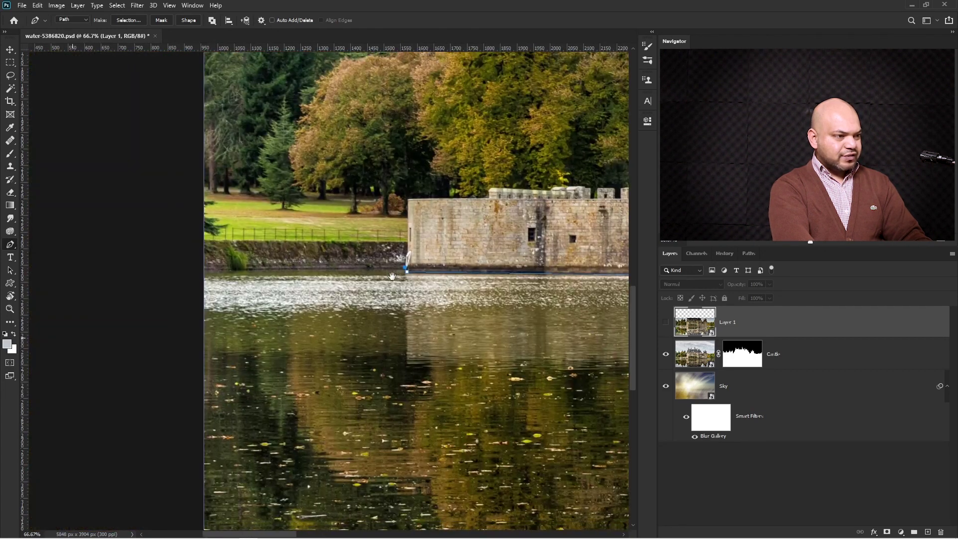
{"action": "left_click", "coordinate": [273, 268]}
{"action": "left_click", "coordinate": [165, 272]}
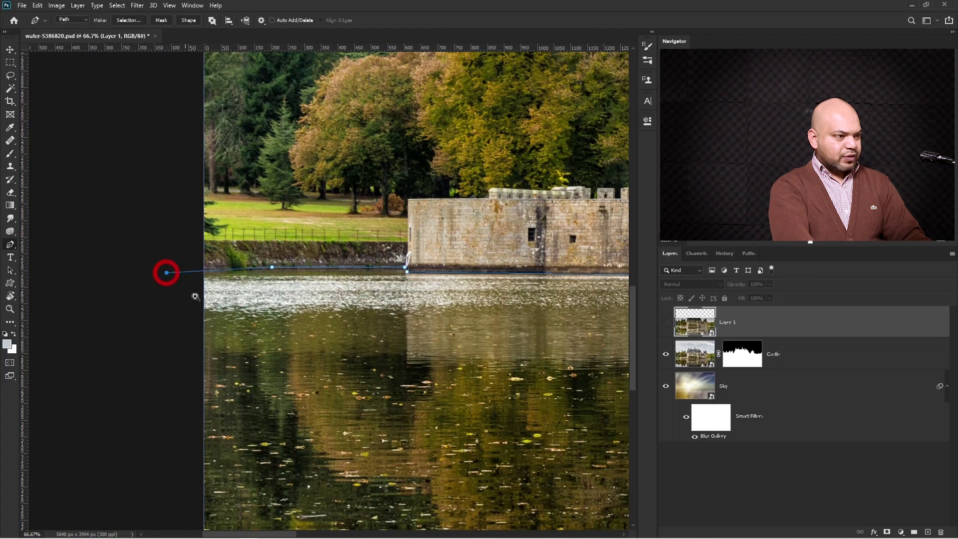
Loop the pen path outside the canvas below the photo and close it at its starting point so it encloses all the water.
{"action": "scroll", "coordinate": [344, 280], "scroll_direction": "down", "scroll_amount": 4}
{"action": "left_click_drag", "start_coordinate": [352, 317], "coordinate": [258, 319]}
{"action": "scroll", "coordinate": [190, 269], "scroll_direction": "down", "scroll_amount": 1}
{"action": "left_click", "coordinate": [110, 352]}
{"action": "left_click", "coordinate": [176, 413]}
{"action": "left_click", "coordinate": [351, 386]}
{"action": "left_click", "coordinate": [426, 396]}
{"action": "left_click", "coordinate": [472, 379]}
{"action": "left_click", "coordinate": [521, 363]}
{"action": "left_click", "coordinate": [539, 354]}
{"action": "left_click", "coordinate": [551, 312]}
{"action": "left_click", "coordinate": [522, 267]}
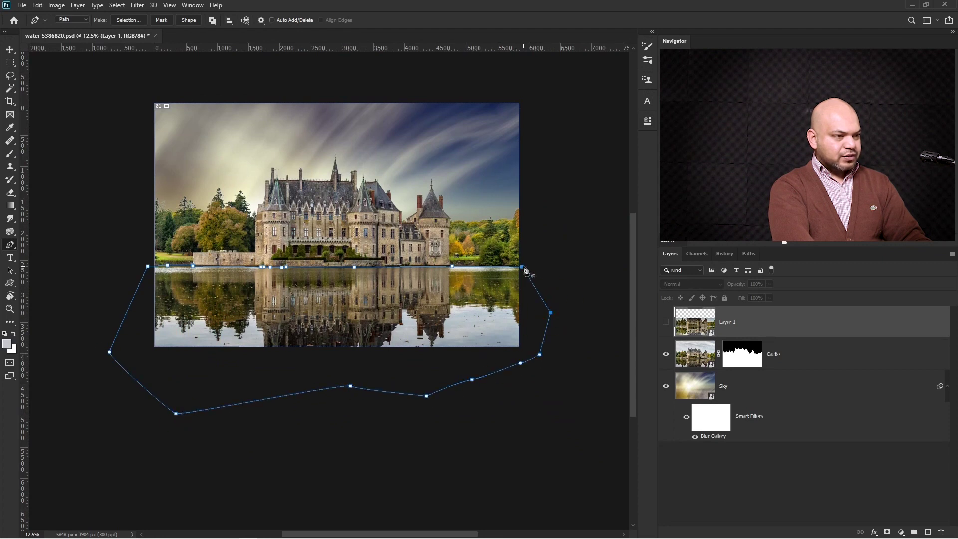
Show Layer 1, give it a vector mask made from the water path, and dismiss the path.
{"action": "left_click", "coordinate": [667, 324]}
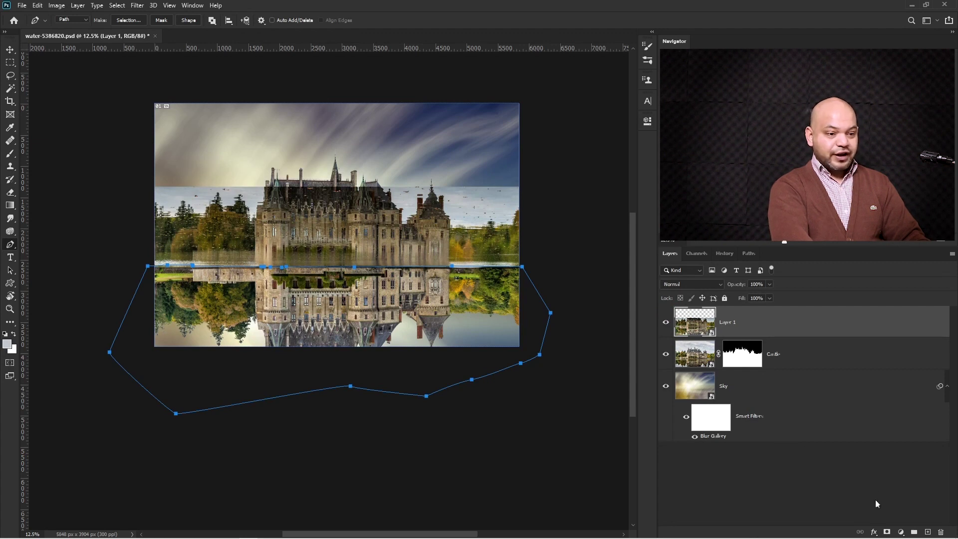
{"action": "left_click", "coordinate": [887, 532]}
{"action": "scroll", "coordinate": [582, 368], "scroll_direction": "up", "scroll_amount": 1}
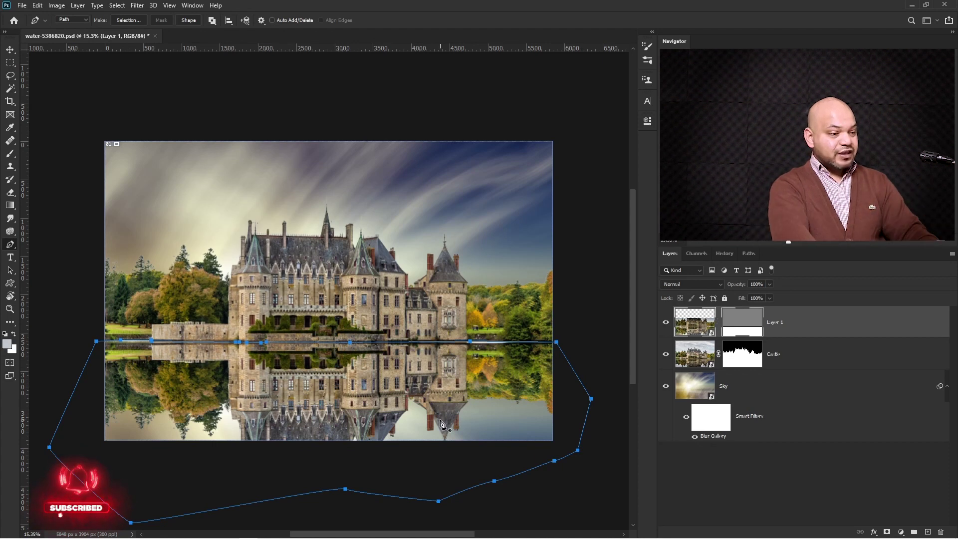
{"action": "key", "text": "Escape"}
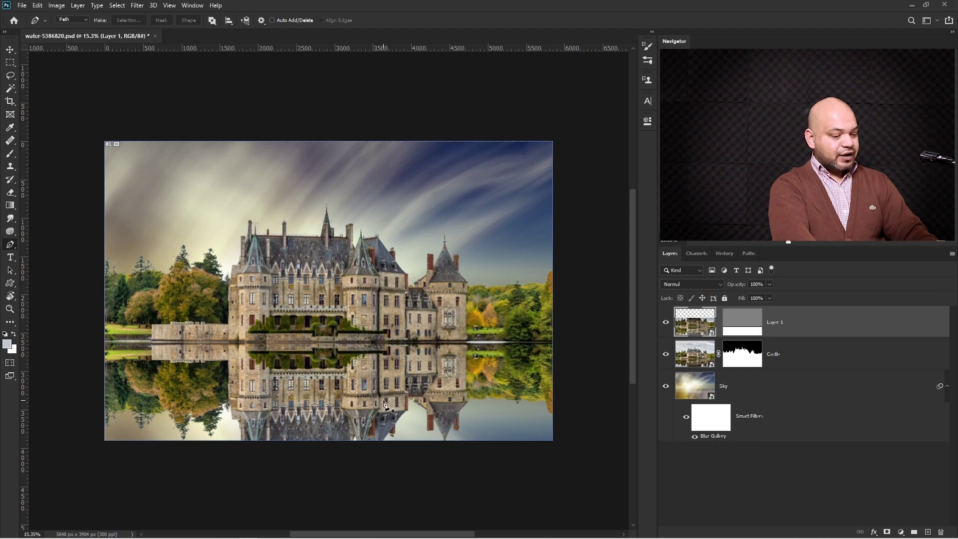
Free-transform Layer 1 with its reference point on the castle's waterline, squash the reflection to a height of -79.20%, and apply it.
{"action": "left_click", "coordinate": [10, 50]}
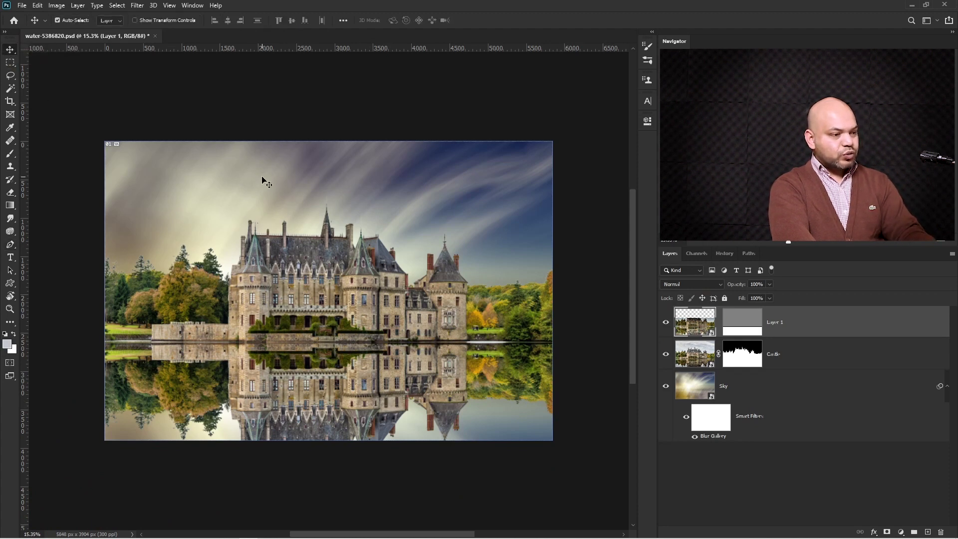
{"action": "key", "text": "ctrl+t"}
{"action": "left_click_drag", "start_coordinate": [430, 390], "coordinate": [427, 343]}
{"action": "left_click_drag", "start_coordinate": [325, 348], "coordinate": [206, 155]}
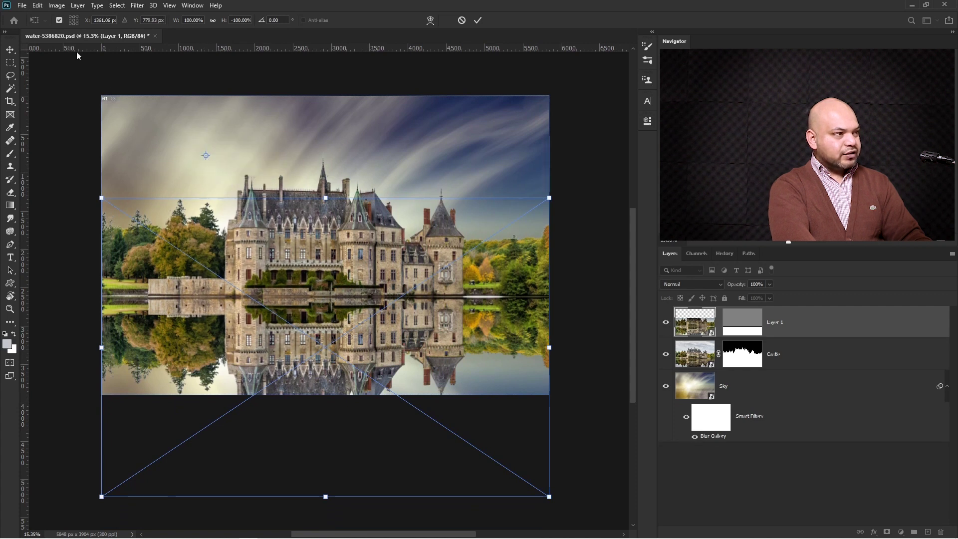
{"action": "left_click", "coordinate": [58, 21]}
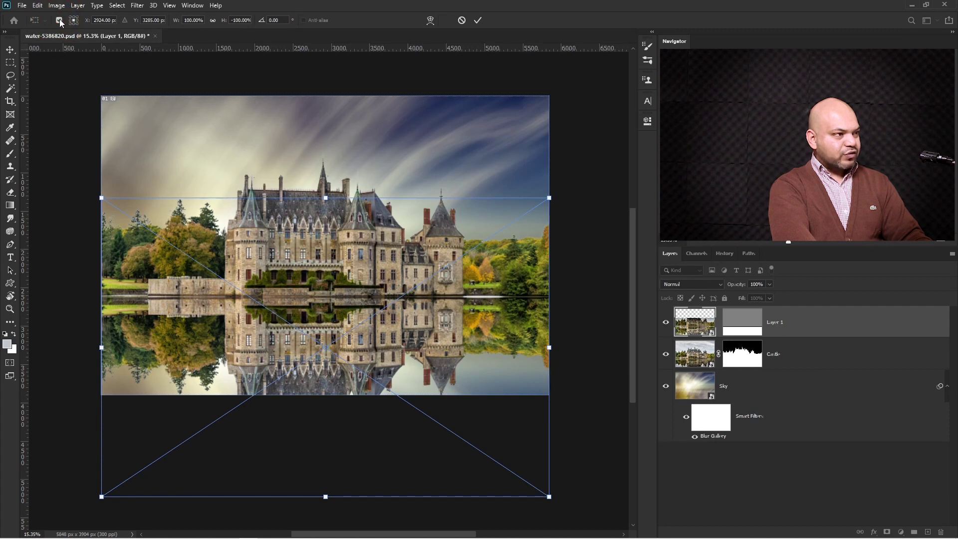
{"action": "left_click_drag", "start_coordinate": [327, 355], "coordinate": [327, 299]}
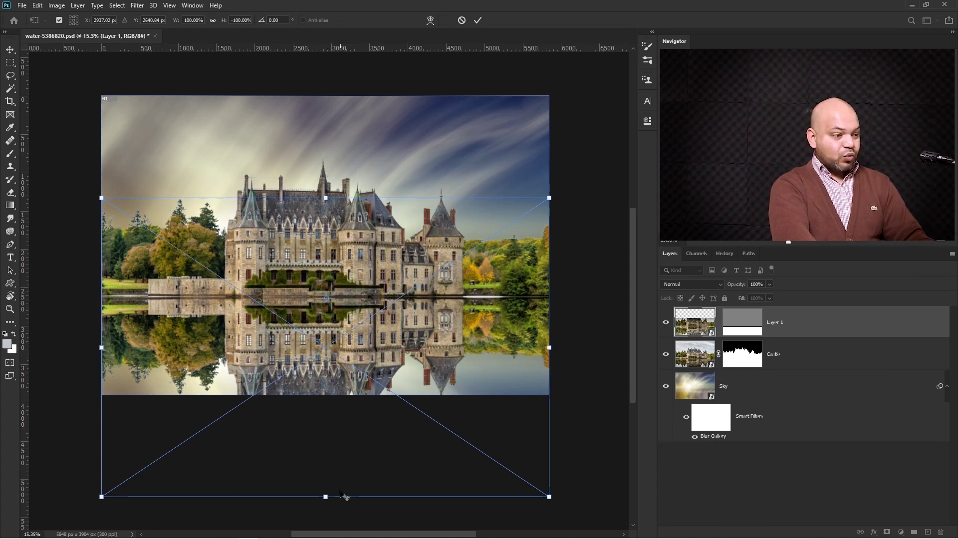
{"action": "left_click_drag", "start_coordinate": [325, 497], "coordinate": [332, 458]}
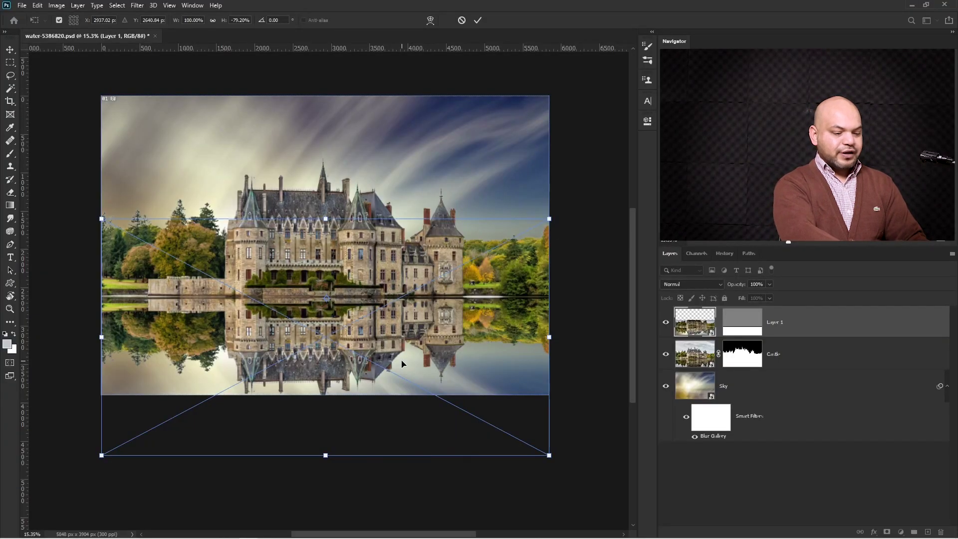
{"action": "key", "text": "Return"}
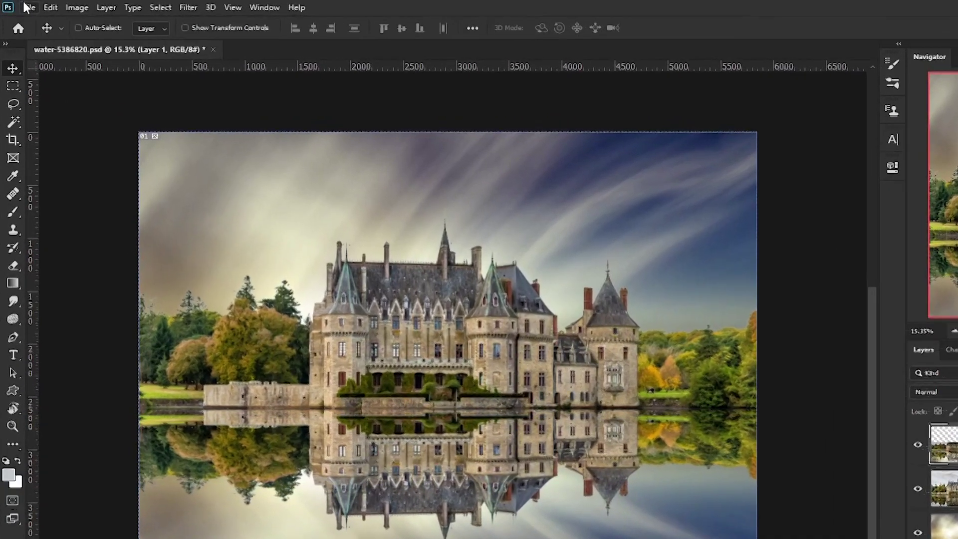
Create a new document 500 pixels wide and 1000 pixels high at 72 pixels/inch in RGB Color with a black background.
{"action": "left_click", "coordinate": [22, 5]}
{"action": "left_click", "coordinate": [75, 28]}
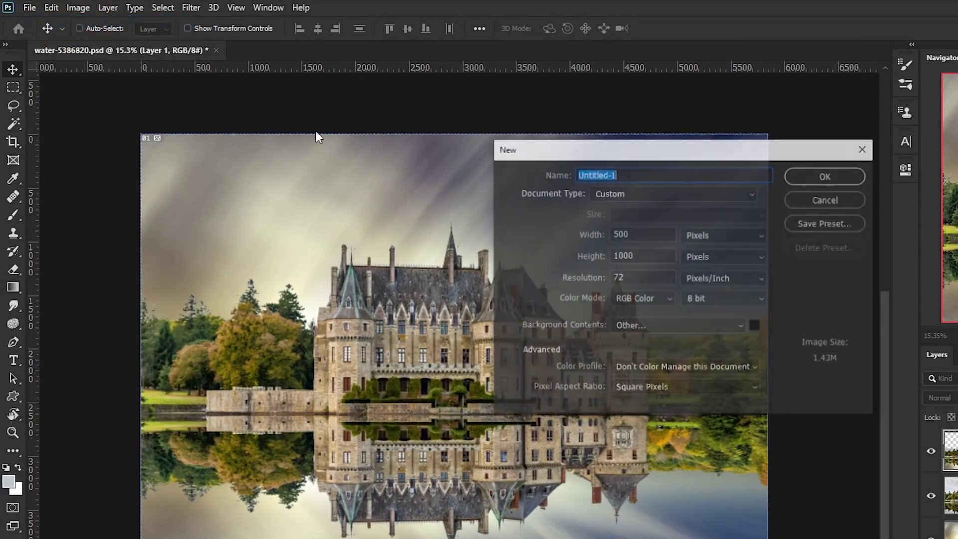
{"action": "double_click", "coordinate": [623, 252]}
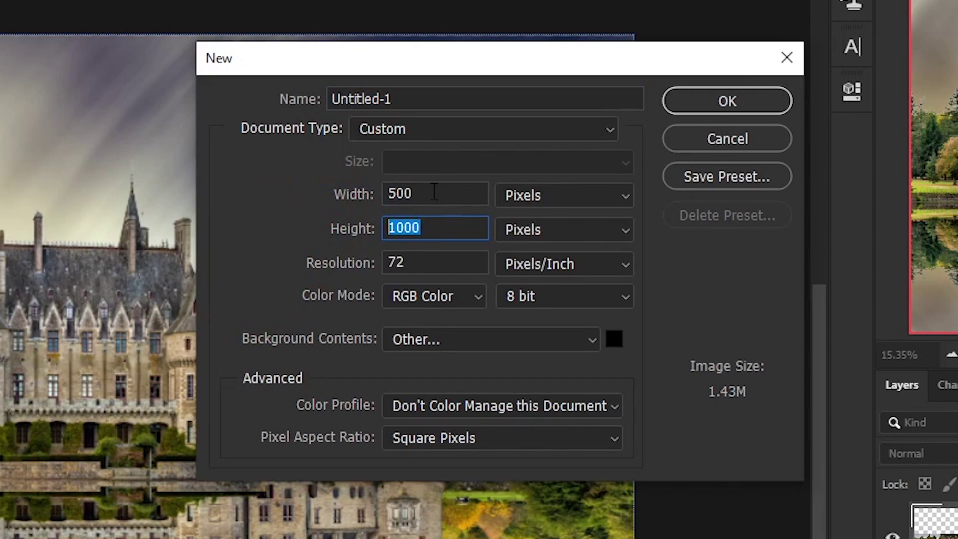
{"action": "double_click", "coordinate": [434, 193]}
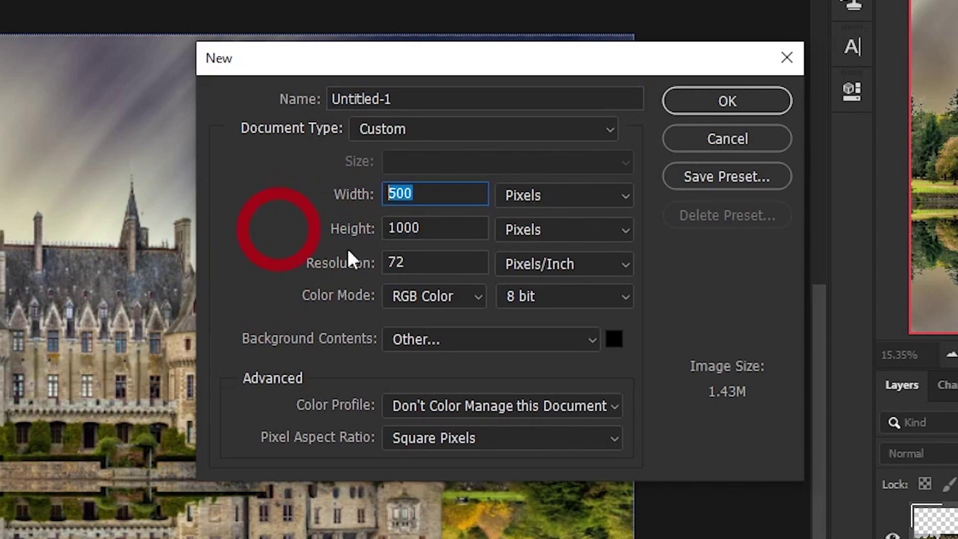
{"action": "double_click", "coordinate": [437, 229]}
{"action": "left_click", "coordinate": [728, 102]}
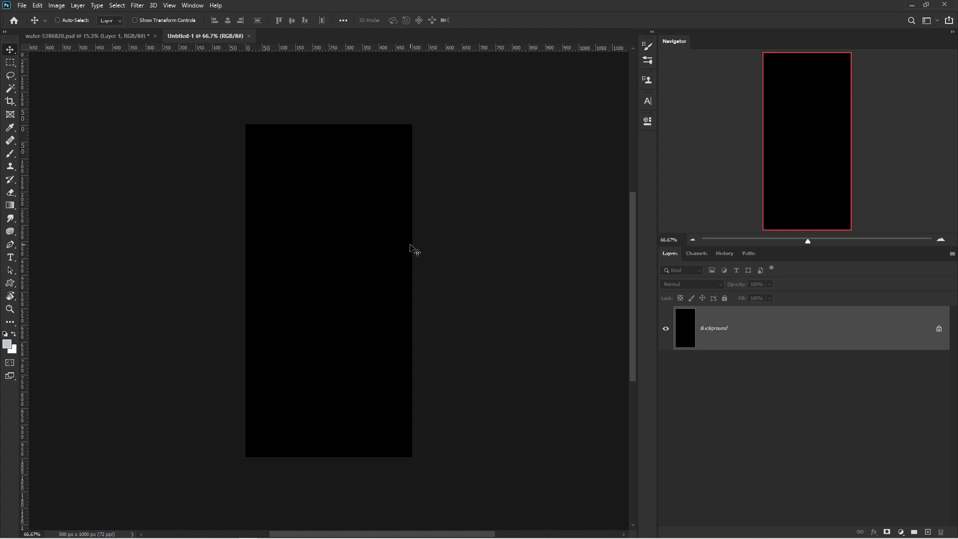
Unlock the black background layer and add a Pattern Overlay effect to it.
{"action": "left_click", "coordinate": [938, 329]}
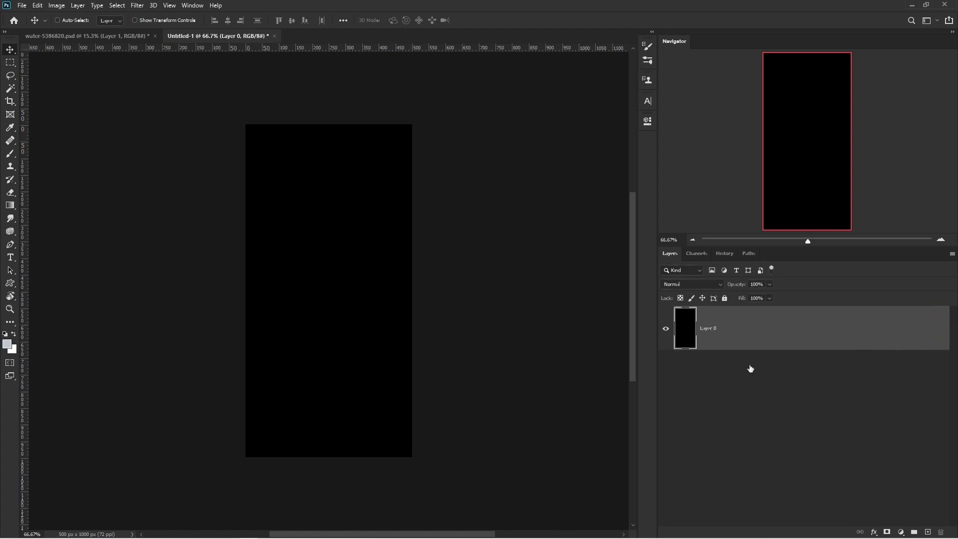
{"action": "double_click", "coordinate": [738, 329]}
{"action": "left_click_drag", "start_coordinate": [579, 185], "coordinate": [530, 142]}
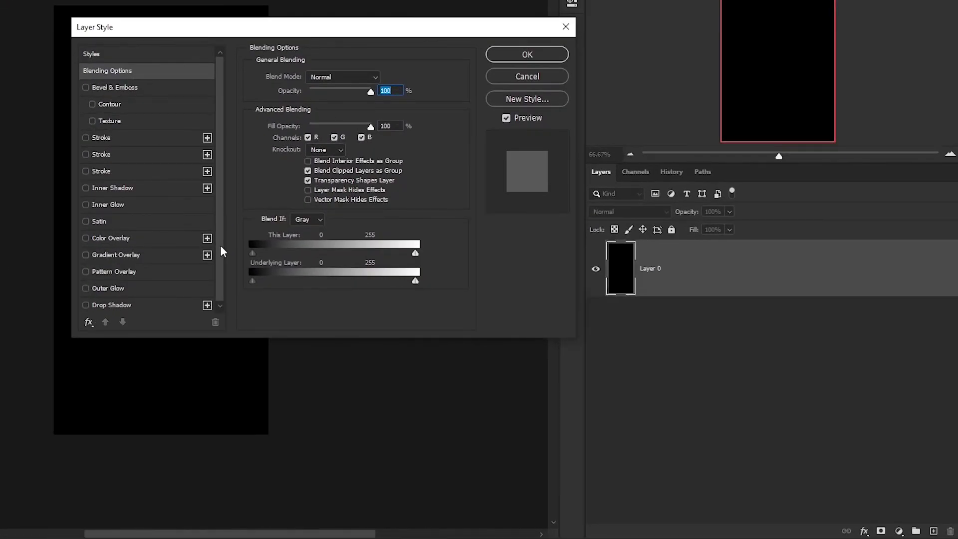
{"action": "left_click", "coordinate": [85, 271]}
{"action": "left_click", "coordinate": [120, 271]}
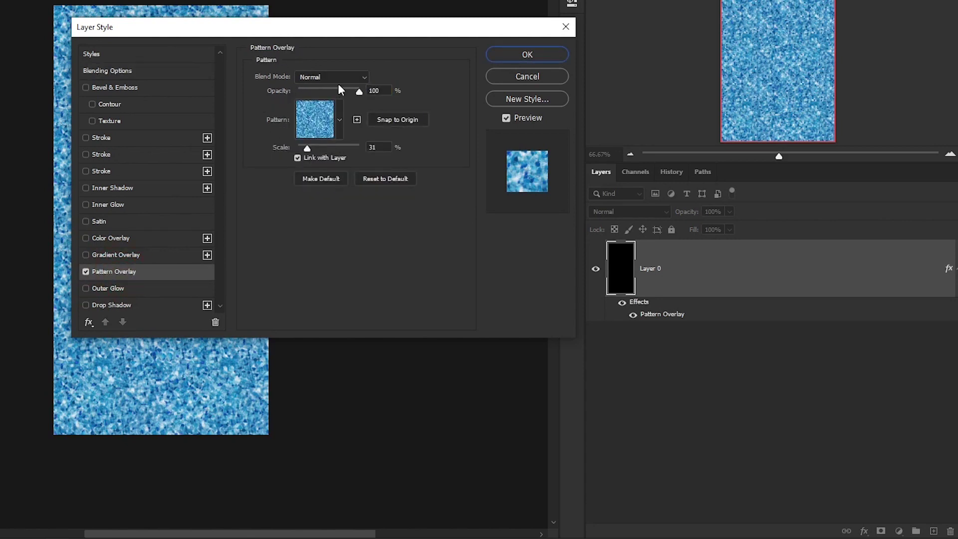
Try the patterns in the Water group, choose the first blue one, set its Scale to 53% and apply the layer style.
{"action": "left_click", "coordinate": [339, 115]}
{"action": "left_click_drag", "start_coordinate": [352, 28], "coordinate": [524, 9]}
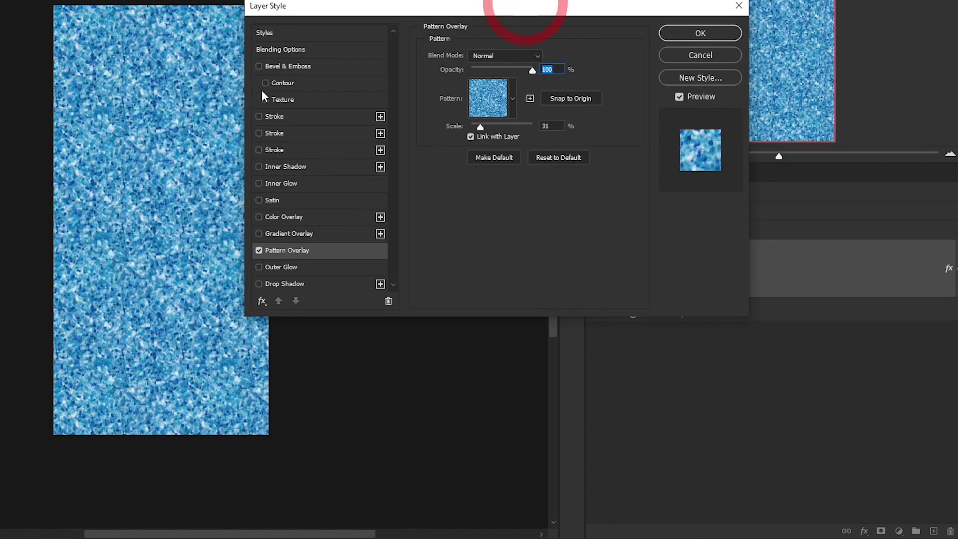
{"action": "left_click", "coordinate": [513, 98]}
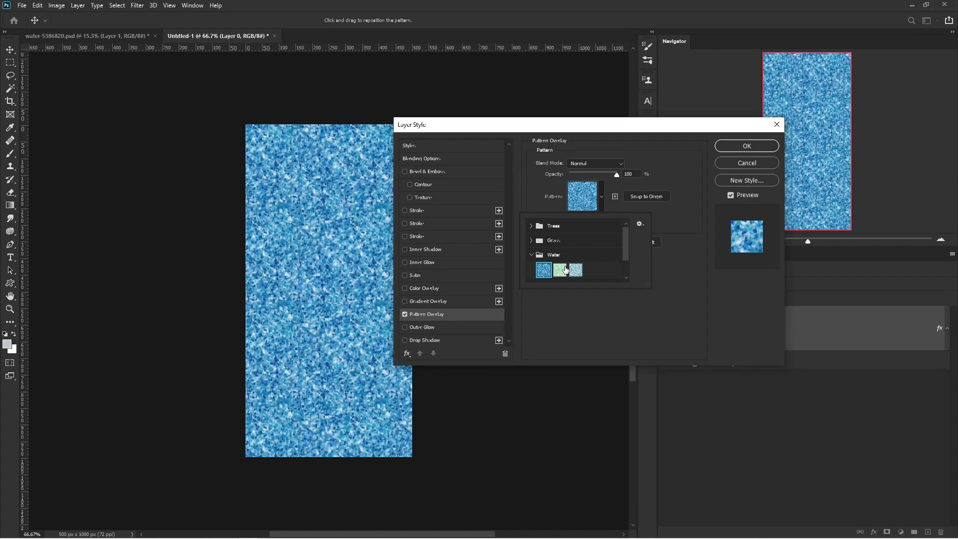
{"action": "left_click", "coordinate": [563, 270]}
{"action": "left_click", "coordinate": [574, 270]}
{"action": "left_click", "coordinate": [559, 270]}
{"action": "left_click", "coordinate": [546, 271]}
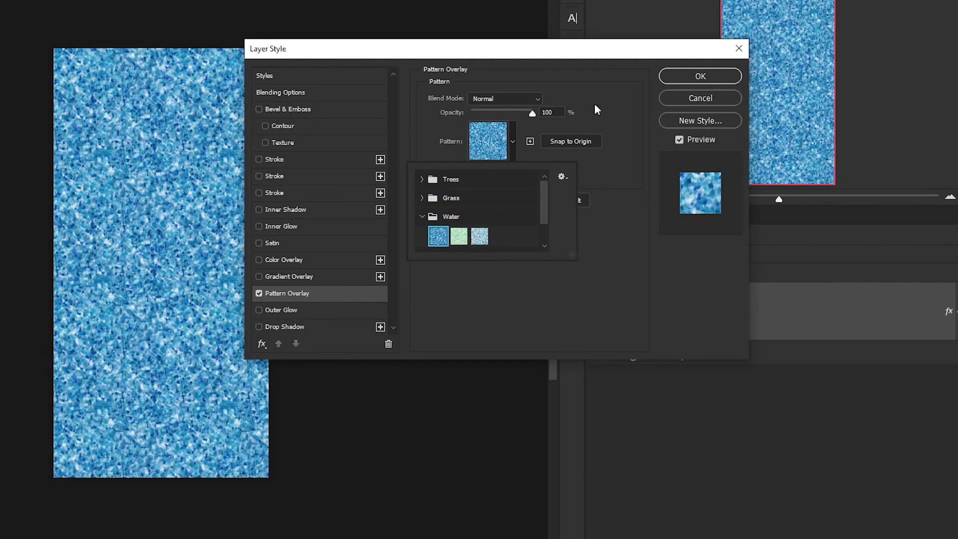
{"action": "left_click", "coordinate": [612, 91]}
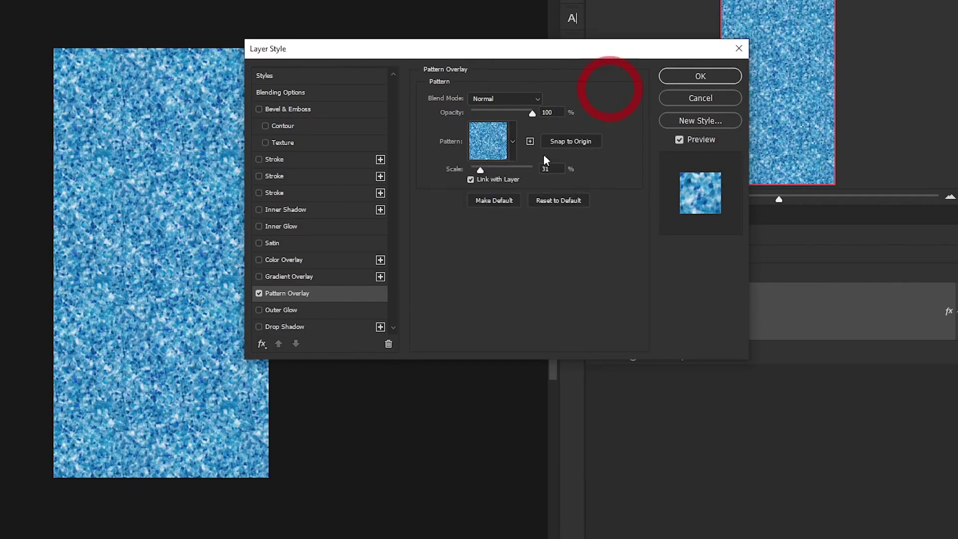
{"action": "left_click", "coordinate": [487, 170]}
{"action": "left_click_drag", "start_coordinate": [487, 172], "coordinate": [495, 174]}
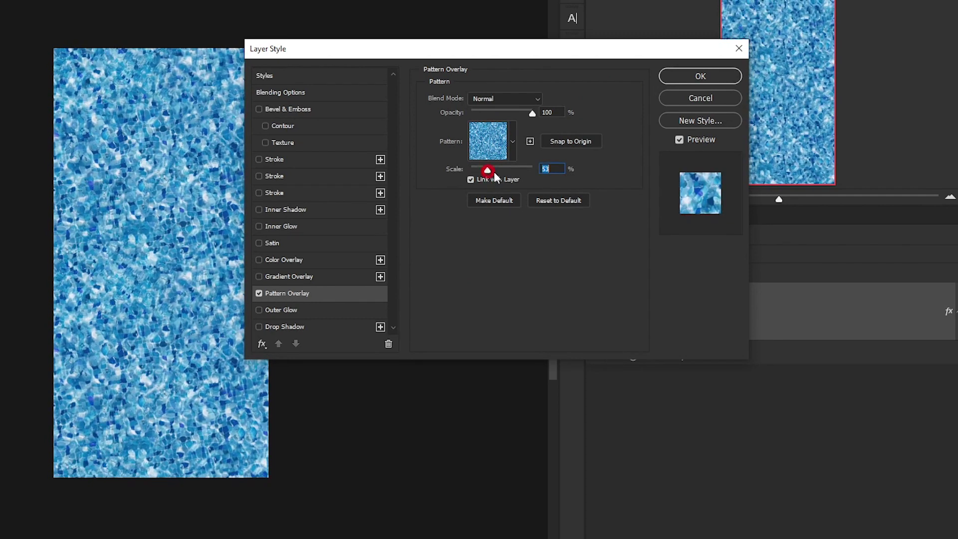
{"action": "left_click", "coordinate": [685, 81]}
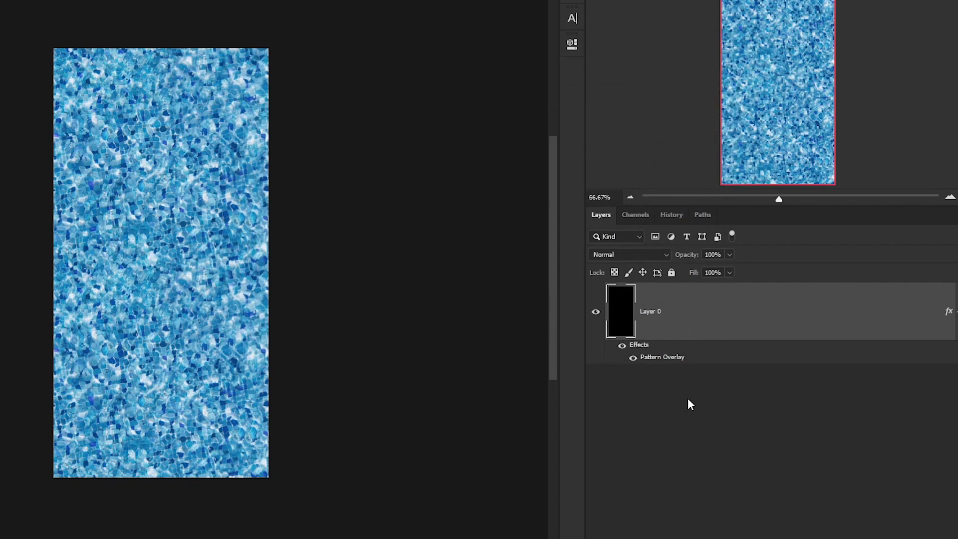
Add a blank layer above the patterned Layer 0 and merge the two layers to rasterize the Pattern Overlay.
{"action": "key", "text": "ctrl+shift+alt+n"}
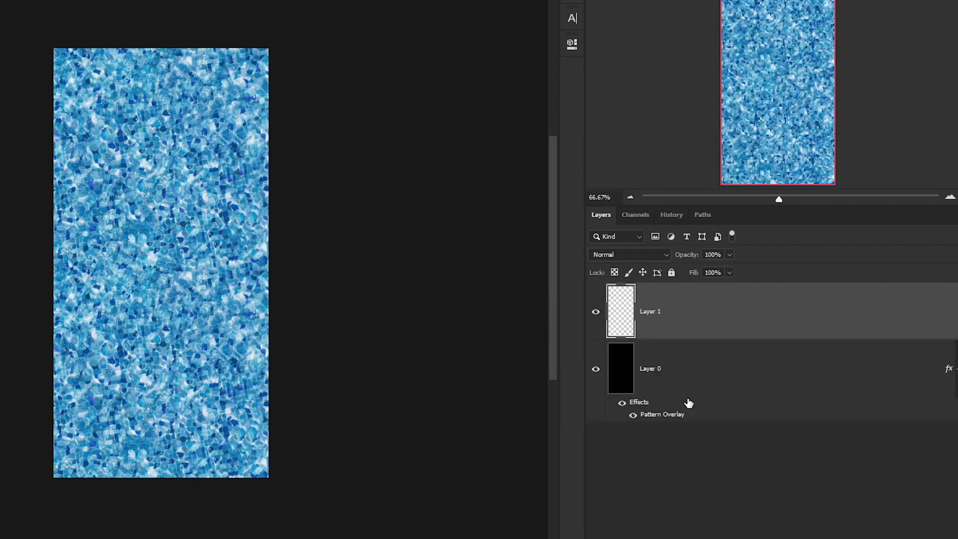
{"action": "left_click", "coordinate": [711, 365], "text": "shift"}
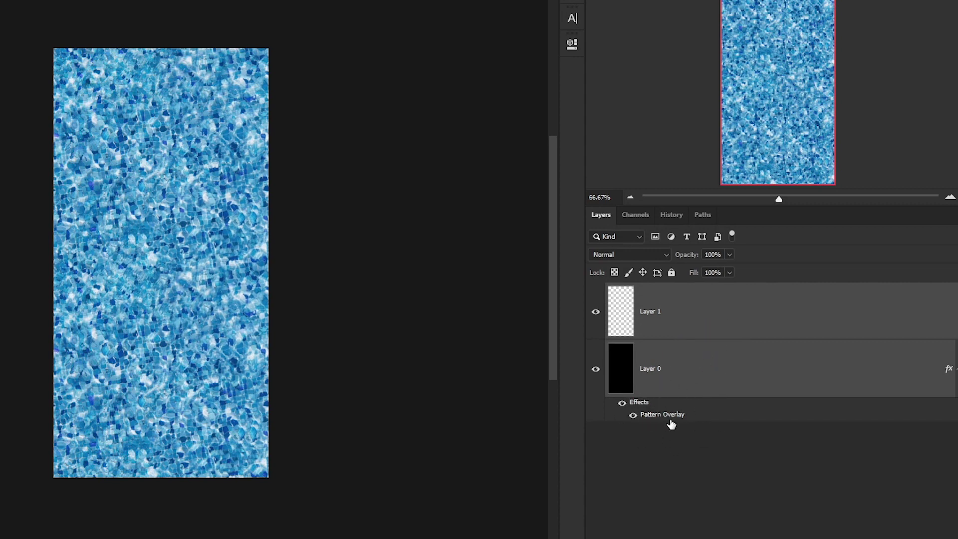
{"action": "key", "text": "ctrl+e"}
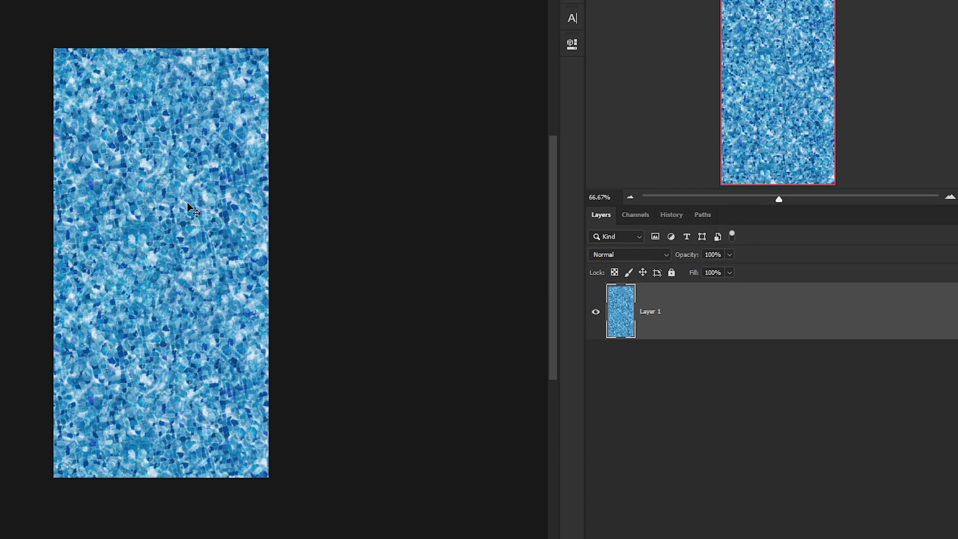
Apply a Perspective transform to the water texture, spreading its bottom corners outward to a width of about 3336%.
{"action": "key", "text": "ctrl+t"}
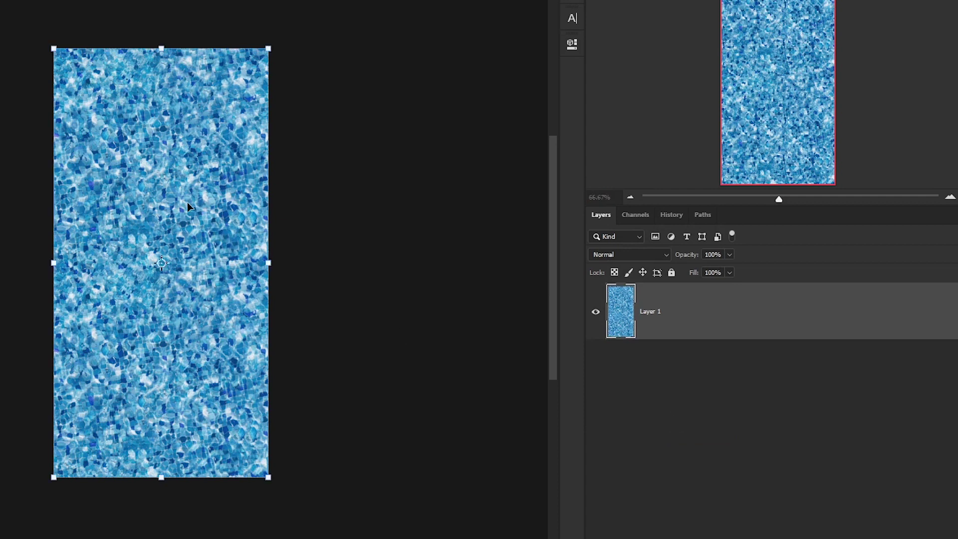
{"action": "right_click", "coordinate": [189, 208]}
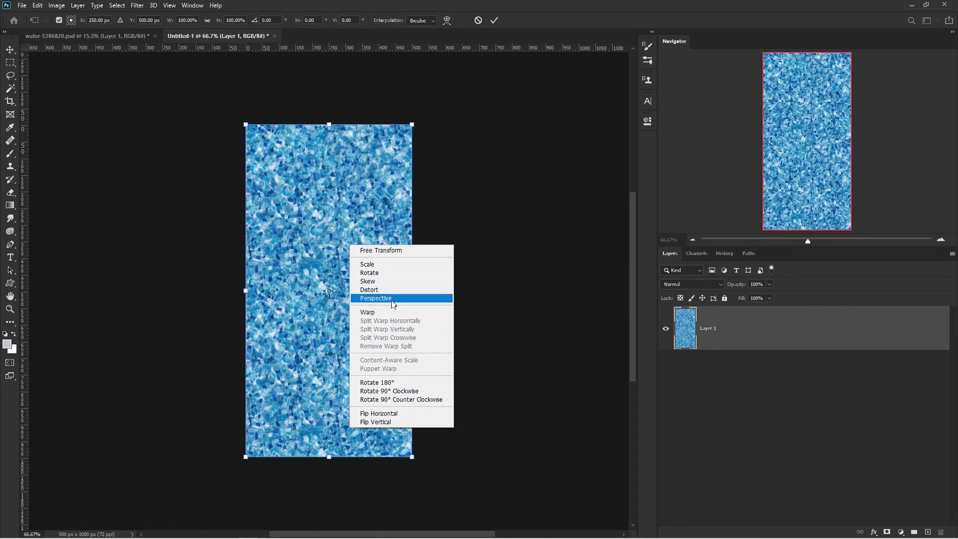
{"action": "left_click", "coordinate": [393, 299]}
{"action": "left_click", "coordinate": [368, 334], "text": "alt"}
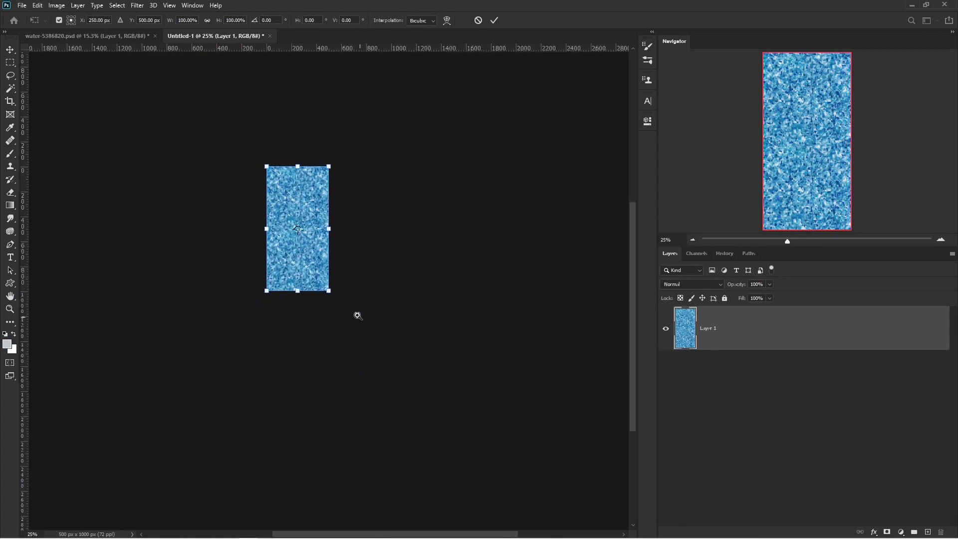
{"action": "left_click_drag", "start_coordinate": [330, 291], "coordinate": [588, 244]}
{"action": "key", "text": "ctrl+minus"}
{"action": "key", "text": "ctrl+minus"}
{"action": "key", "text": "ctrl+minus"}
{"action": "key", "text": "ctrl+minus"}
{"action": "key", "text": "ctrl+plus"}
{"action": "key", "text": "ctrl+plus"}
{"action": "key", "text": "ctrl+plus"}
{"action": "key", "text": "ctrl+plus"}
{"action": "key", "text": "ctrl+plus"}
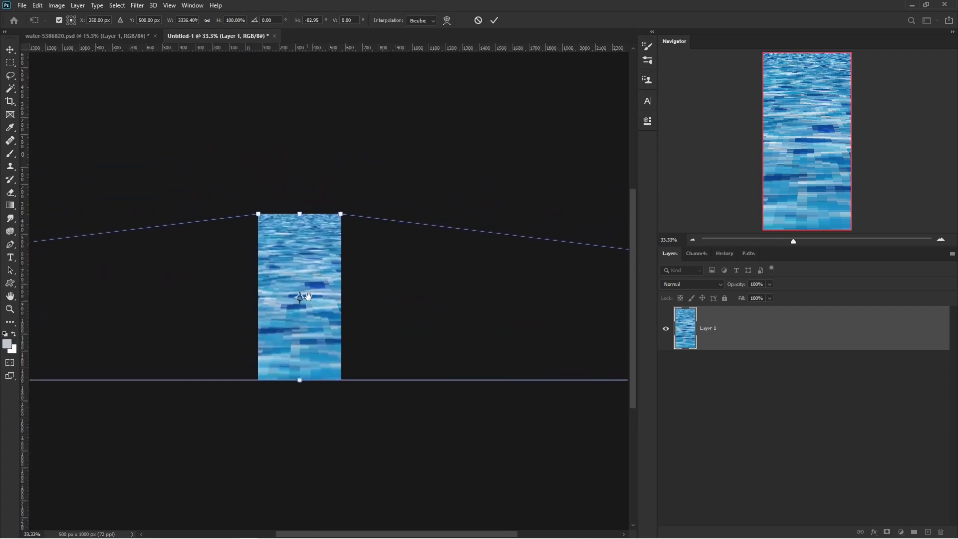
{"action": "key", "text": "Return"}
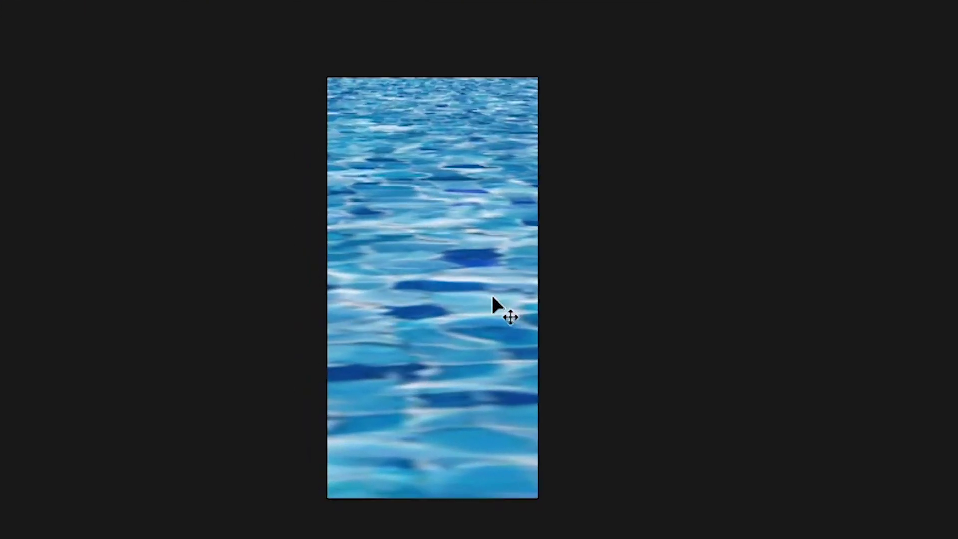
Save the water texture as a Photoshop file named ripple in the Fake Long Exp folder and close the document.
{"action": "key", "text": "z"}
{"action": "left_click", "coordinate": [487, 367]}
{"action": "left_click_drag", "start_coordinate": [477, 321], "coordinate": [477, 370]}
{"action": "key", "text": "v"}
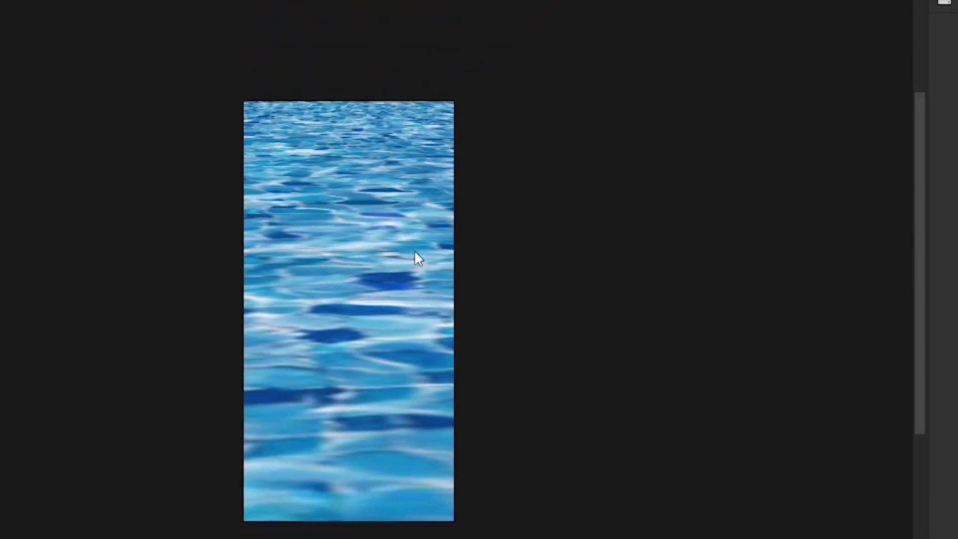
{"action": "key", "text": "ctrl+s"}
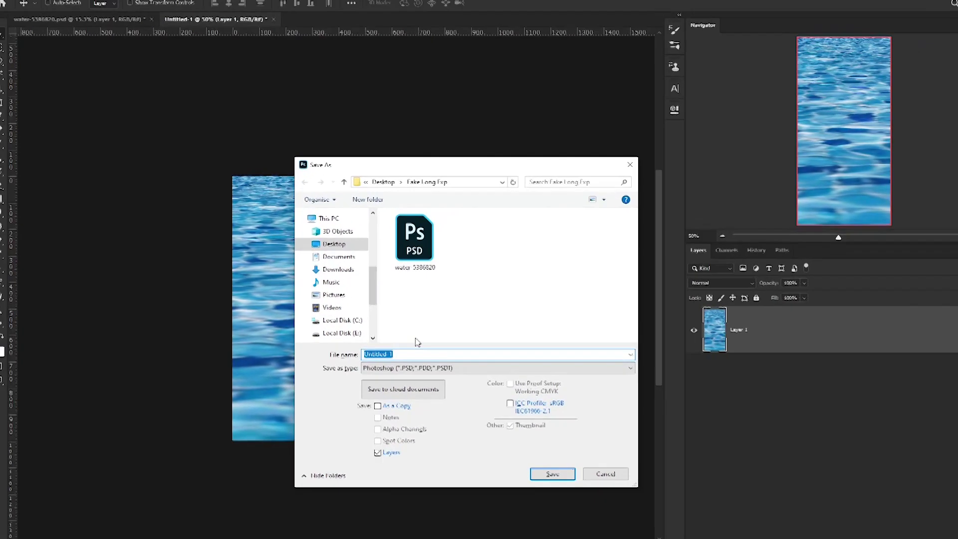
{"action": "type", "text": "rippl"}
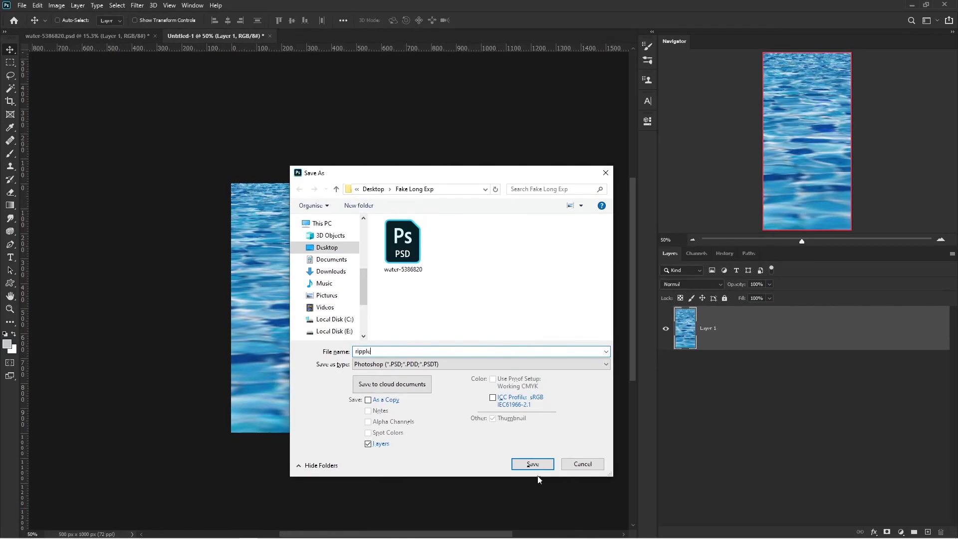
{"action": "type", "text": "e"}
{"action": "left_click", "coordinate": [539, 463]}
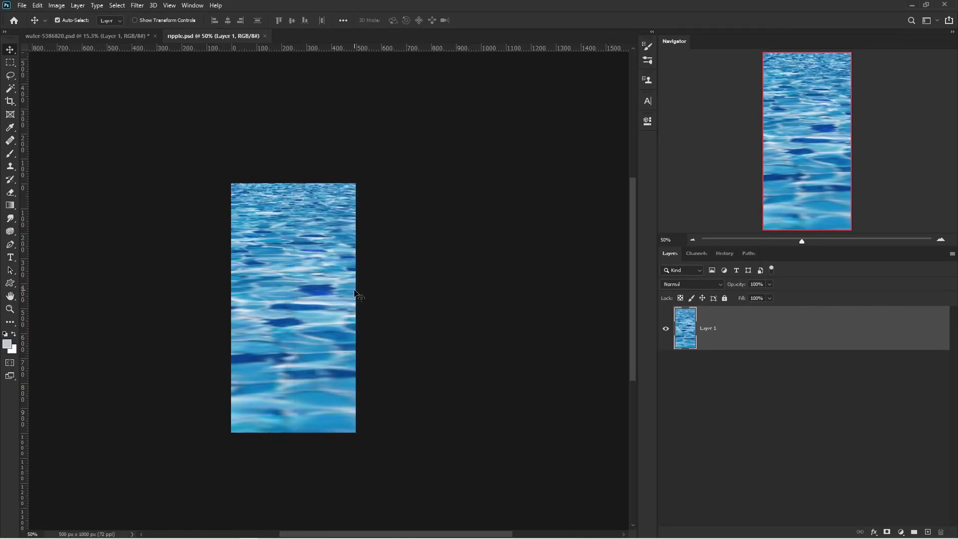
{"action": "key", "text": "ctrl+w"}
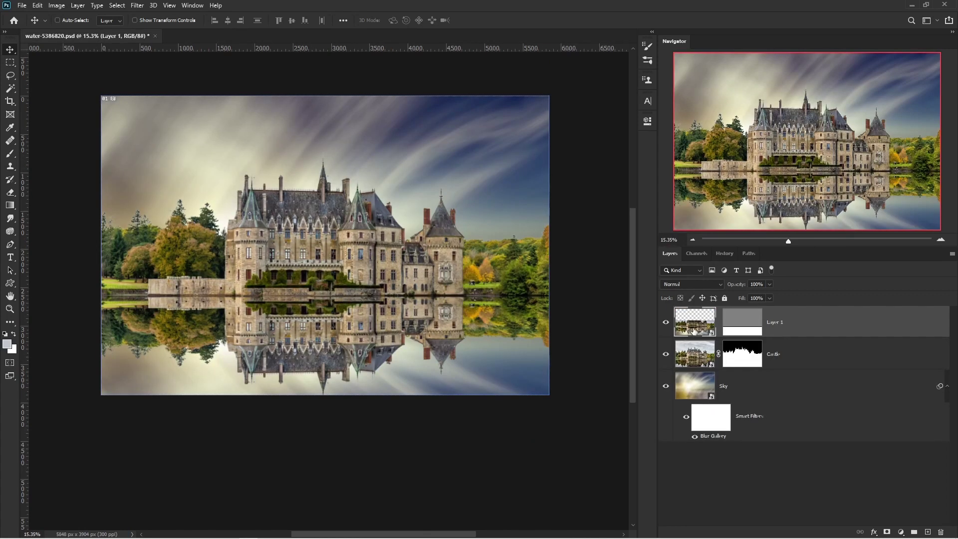
Apply a Displace filter to the reflection on Layer 1 with scales 20 and 80, Stretch To Fit and Repeat Edge Pixels, using the ripple map.
{"action": "left_click", "coordinate": [137, 5]}
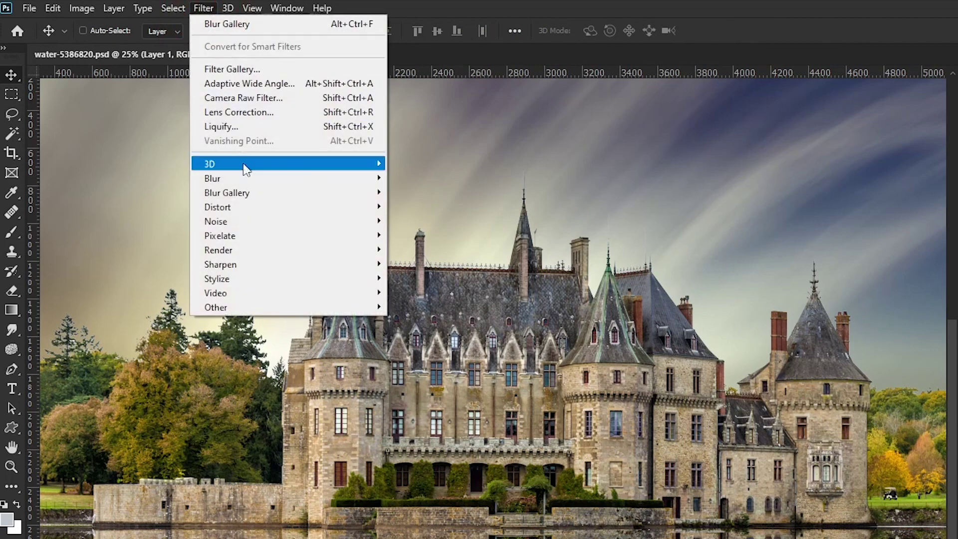
{"action": "mouse_move", "coordinate": [248, 209]}
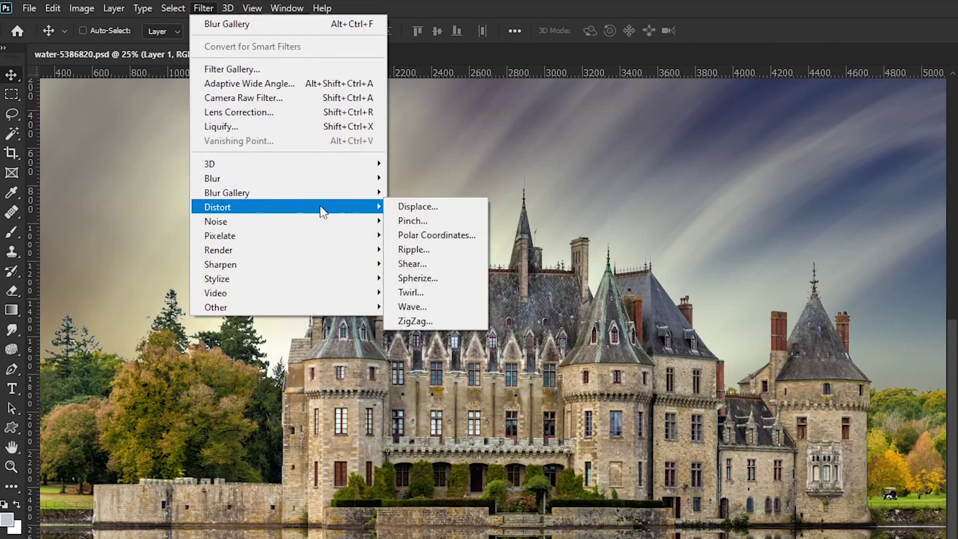
{"action": "left_click", "coordinate": [440, 212]}
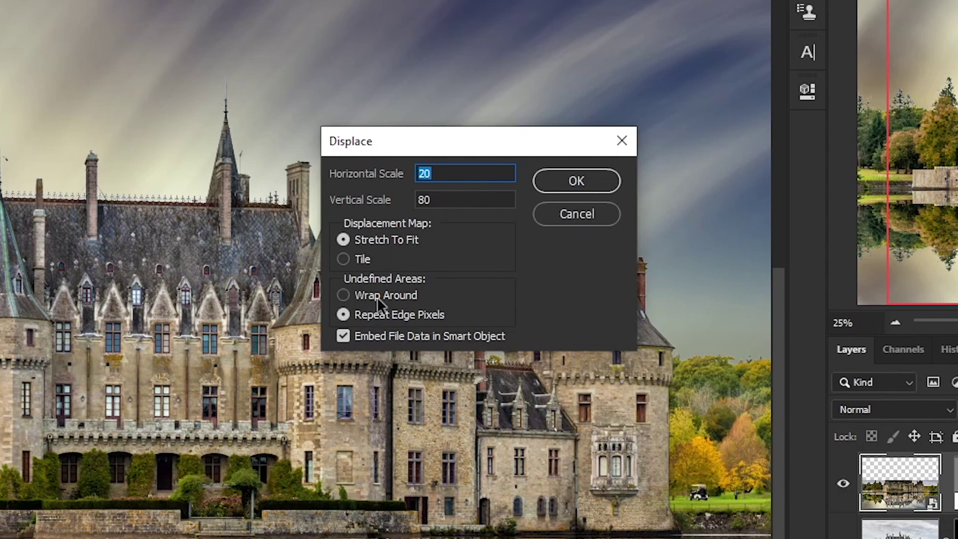
{"action": "left_click", "coordinate": [585, 185]}
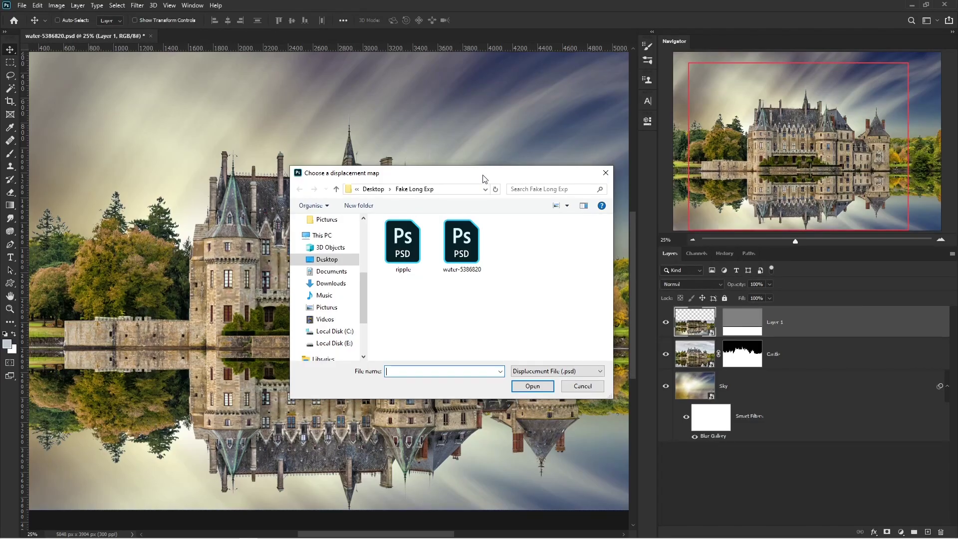
{"action": "left_click", "coordinate": [417, 248]}
{"action": "left_click", "coordinate": [532, 385]}
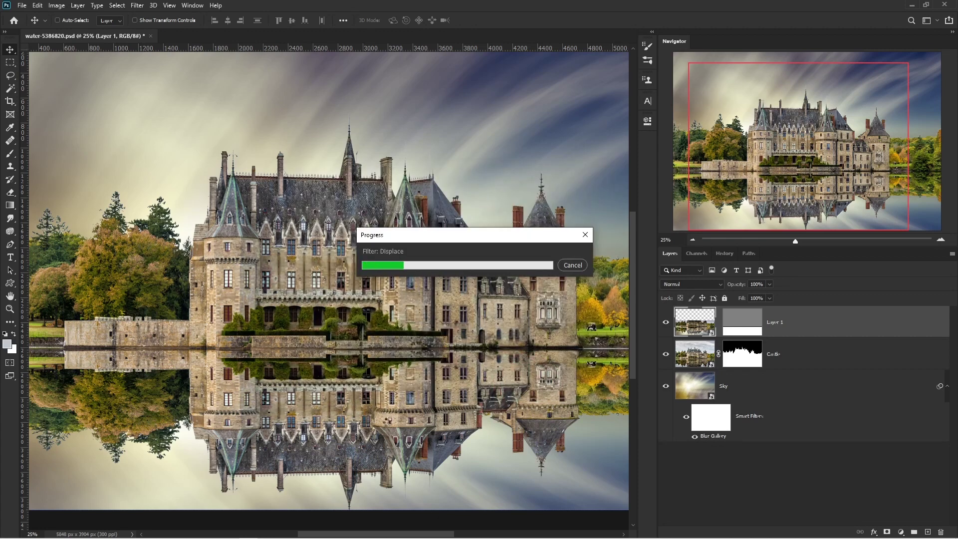
Edit Layer 1's Displace smart filter to Horizontal Scale 10 and Vertical Scale 100, choosing the ripple file as displacement map again.
{"action": "scroll", "coordinate": [278, 291], "scroll_direction": "down", "scroll_amount": 5}
{"action": "scroll", "coordinate": [278, 291], "scroll_direction": "right", "scroll_amount": 2}
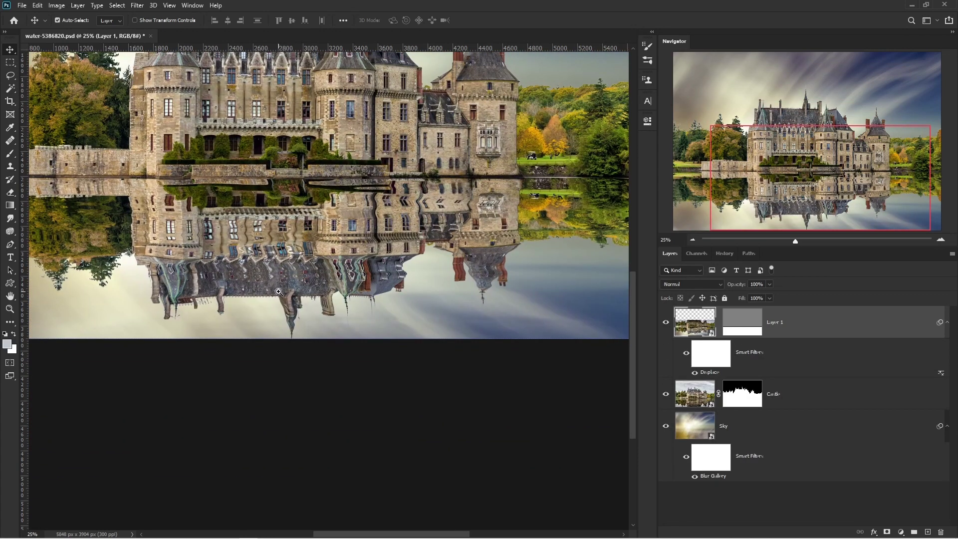
{"action": "scroll", "coordinate": [279, 292], "scroll_direction": "up", "scroll_amount": 1}
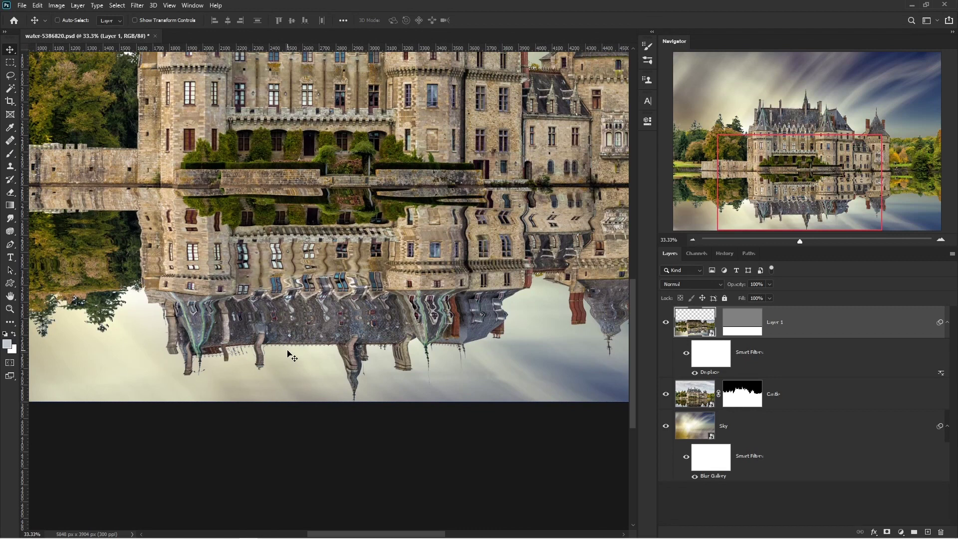
{"action": "double_click", "coordinate": [711, 375]}
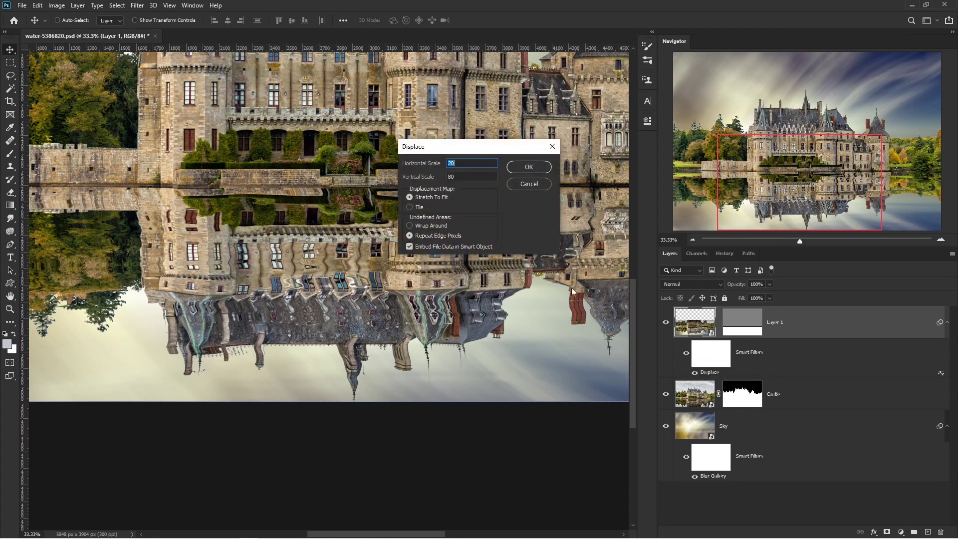
{"action": "left_click_drag", "start_coordinate": [474, 154], "coordinate": [479, 159]}
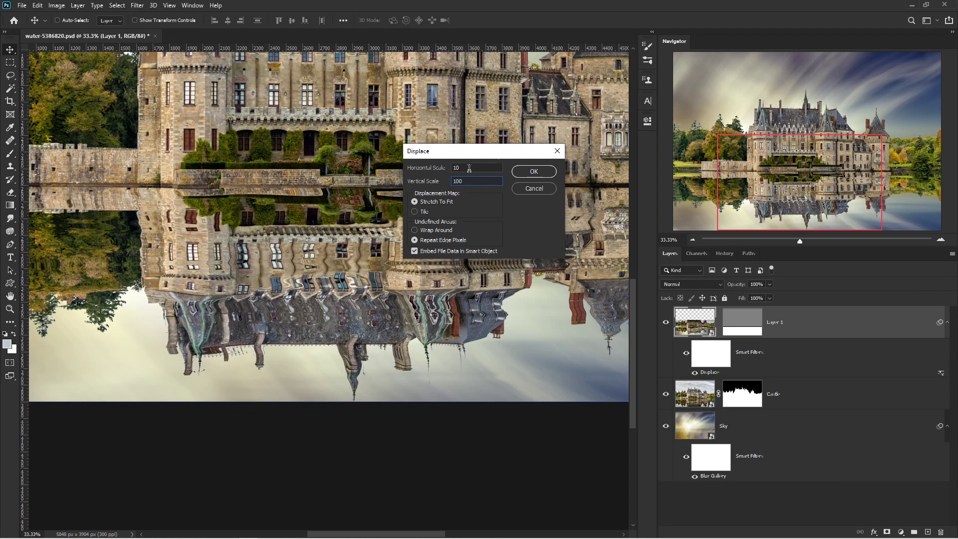
{"action": "left_click", "coordinate": [532, 171]}
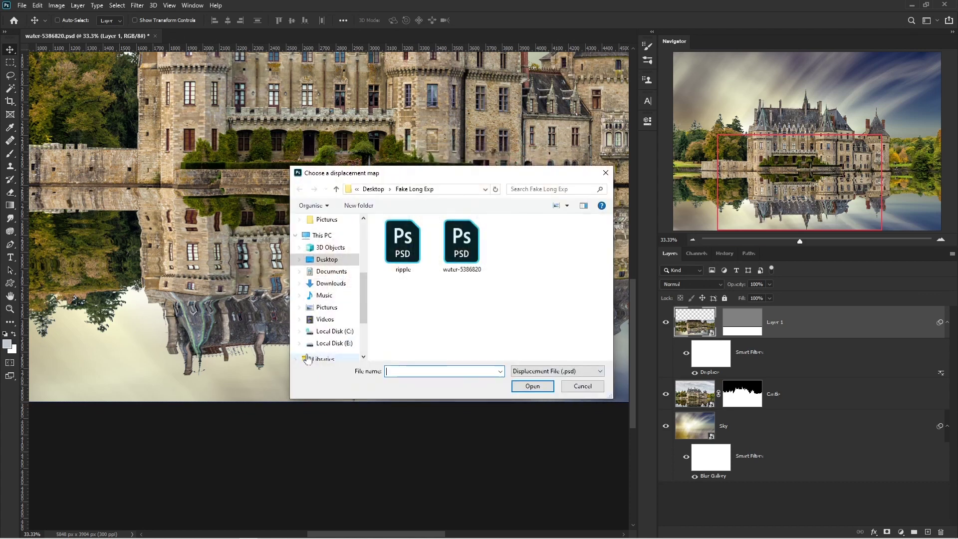
{"action": "left_click", "coordinate": [403, 242]}
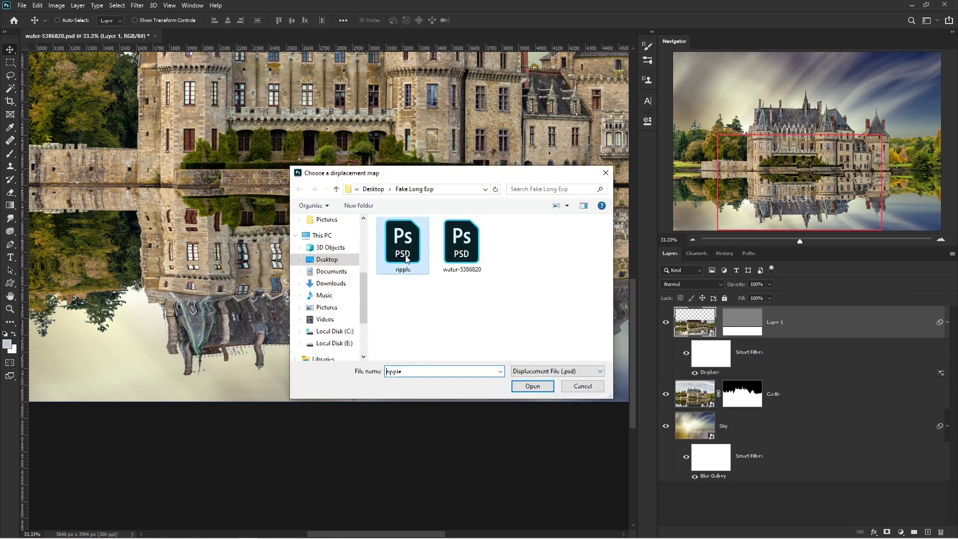
{"action": "left_click", "coordinate": [532, 386]}
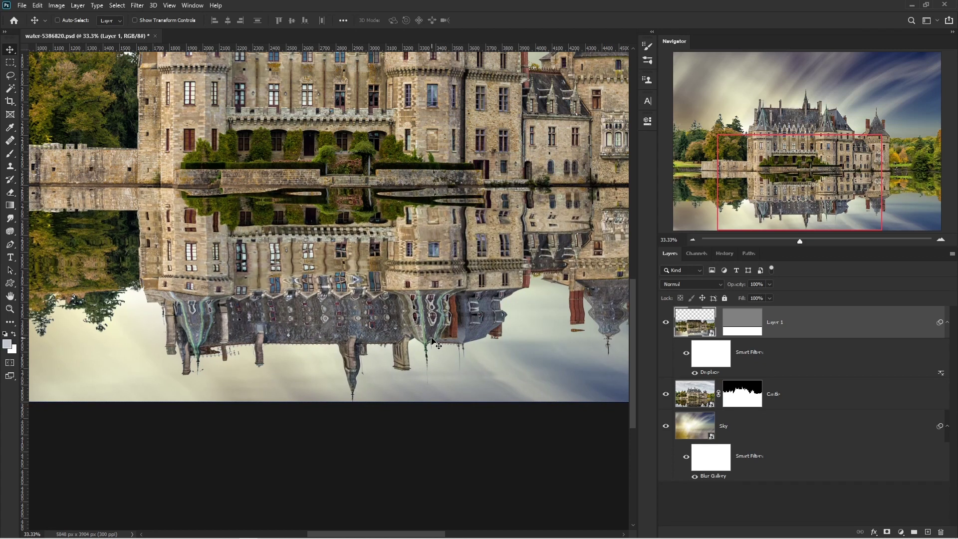
Add a Motion Blur filter to the reflection on Layer 1 with an Angle of 90° and a Distance of 5 pixels.
{"action": "scroll", "coordinate": [406, 316], "scroll_direction": "up", "scroll_amount": 1}
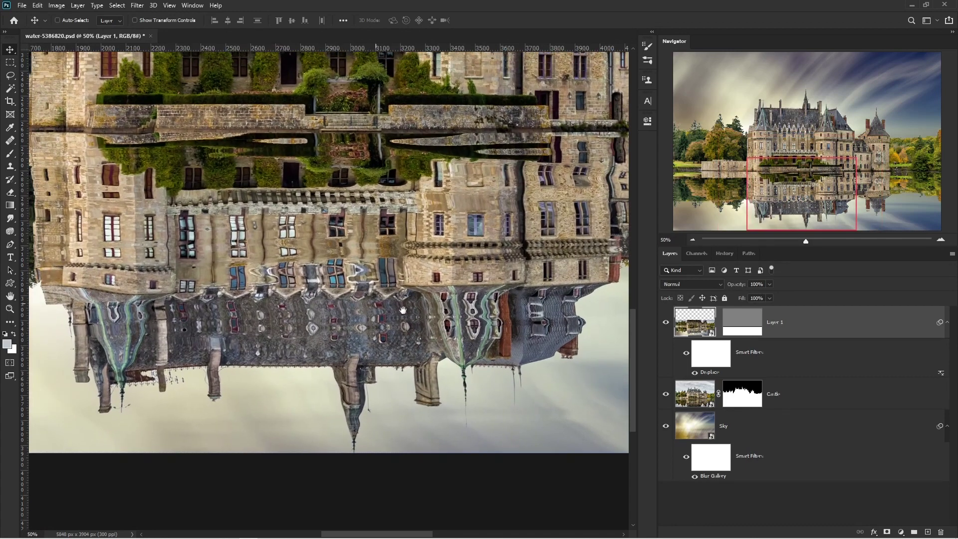
{"action": "left_click_drag", "start_coordinate": [403, 310], "coordinate": [414, 313]}
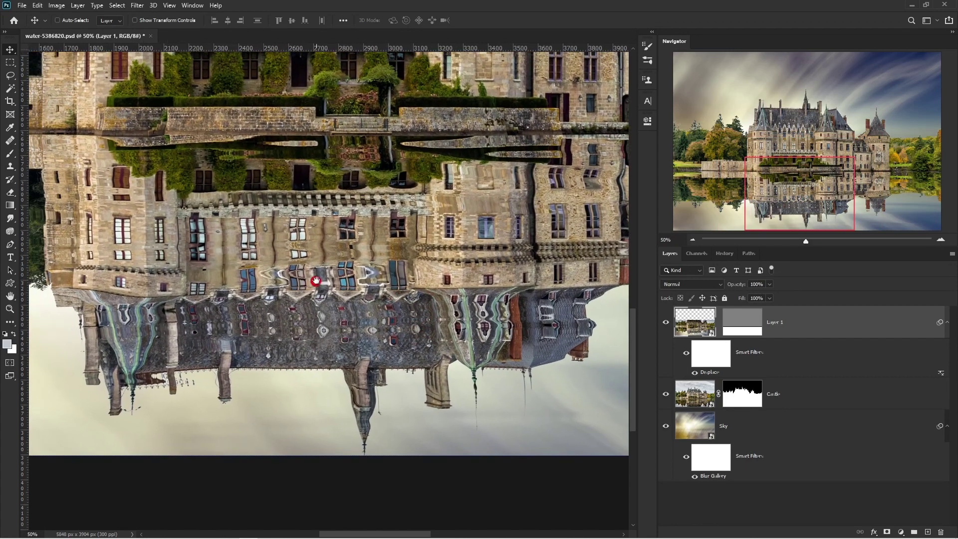
{"action": "left_click", "coordinate": [137, 7]}
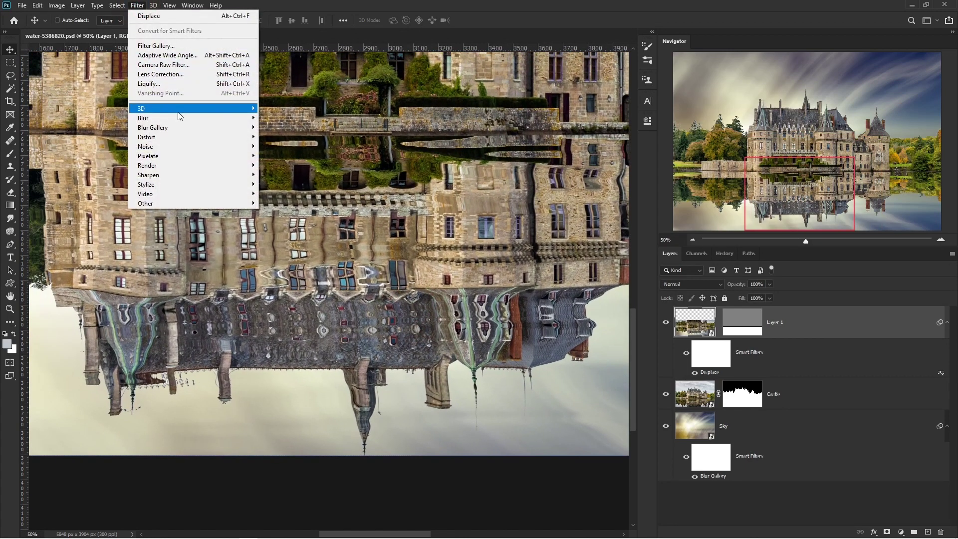
{"action": "mouse_move", "coordinate": [178, 118]}
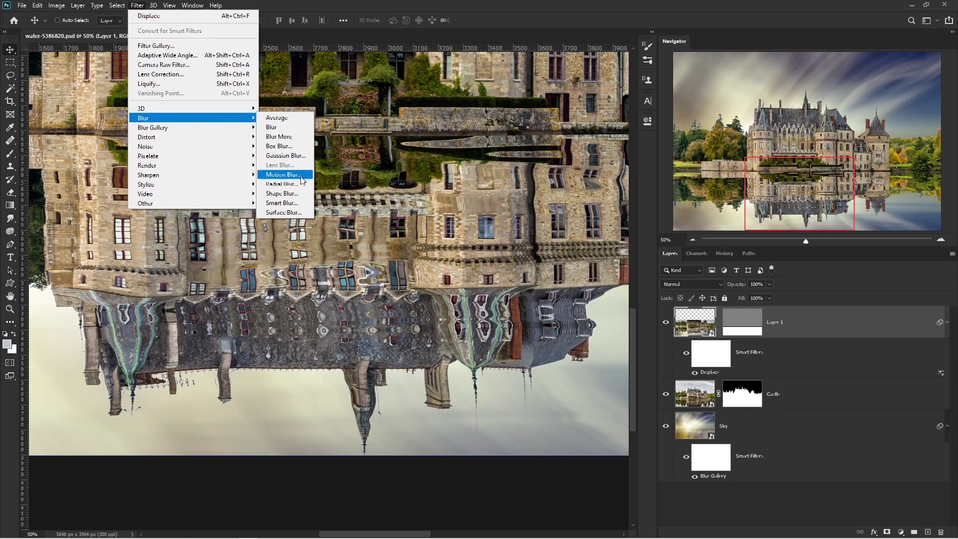
{"action": "left_click", "coordinate": [283, 174]}
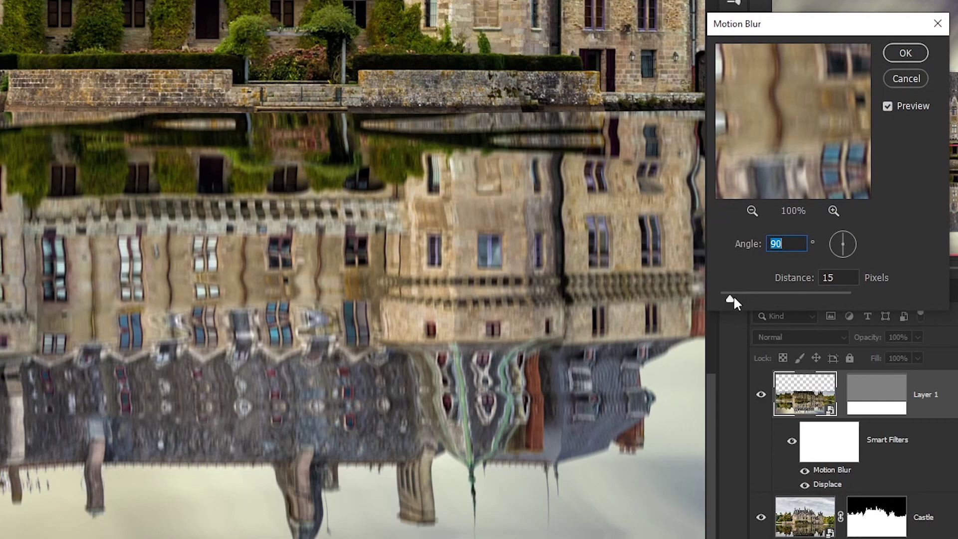
{"action": "mouse_move", "coordinate": [732, 298]}
{"action": "left_mouse_down"}
{"action": "mouse_move", "coordinate": [708, 297]}
{"action": "mouse_move", "coordinate": [722, 299]}
{"action": "left_mouse_up"}
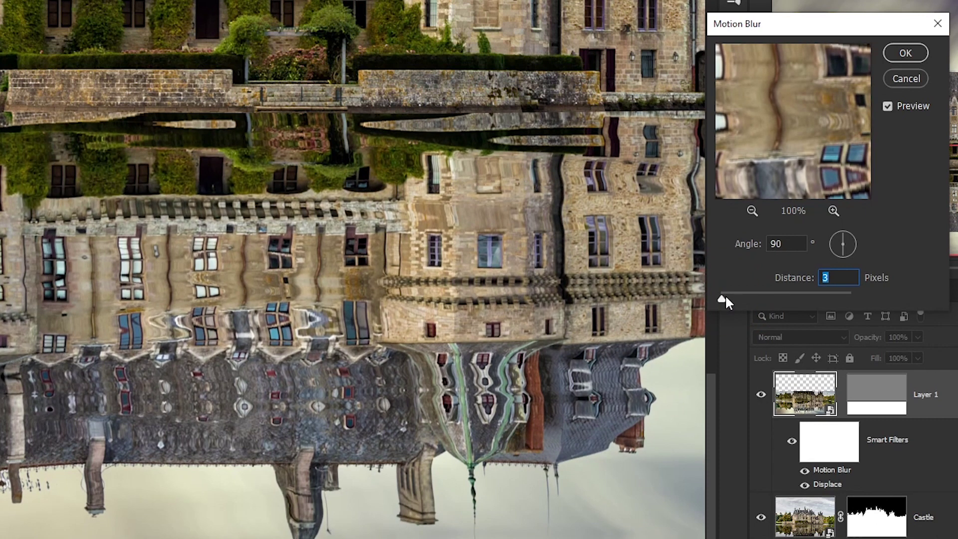
{"action": "key", "text": "Up"}
{"action": "key", "text": "Up"}
{"action": "key", "text": "Up"}
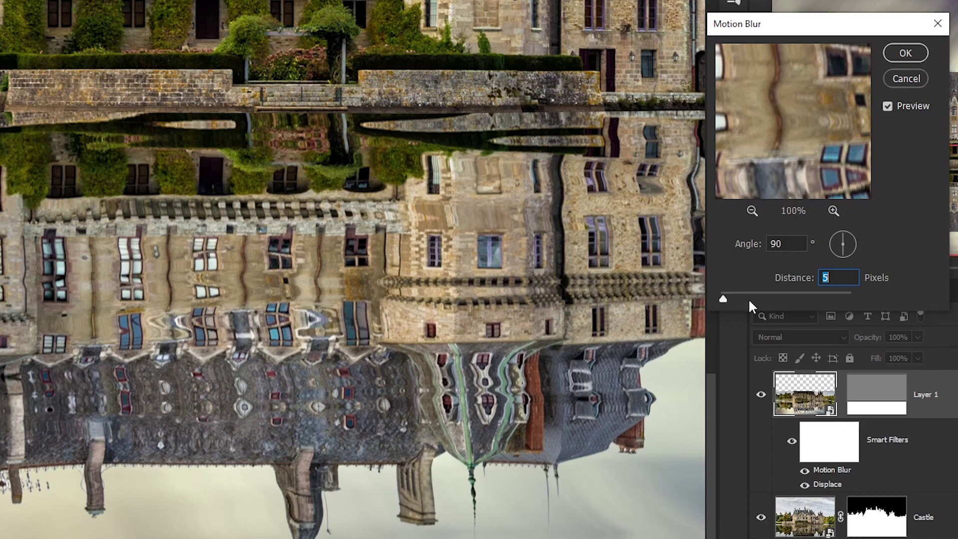
{"action": "left_click", "coordinate": [913, 55]}
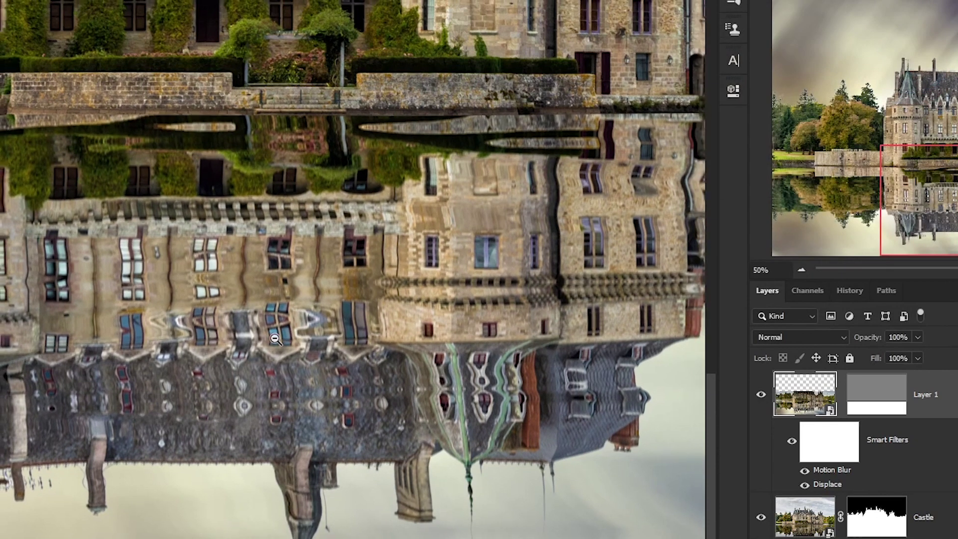
Add a Curves adjustment layer above Layer 1 and darken the image with a curve point at Input 161, Output 103.
{"action": "left_click", "coordinate": [275, 339], "text": "alt"}
{"action": "left_click", "coordinate": [275, 339], "text": "alt"}
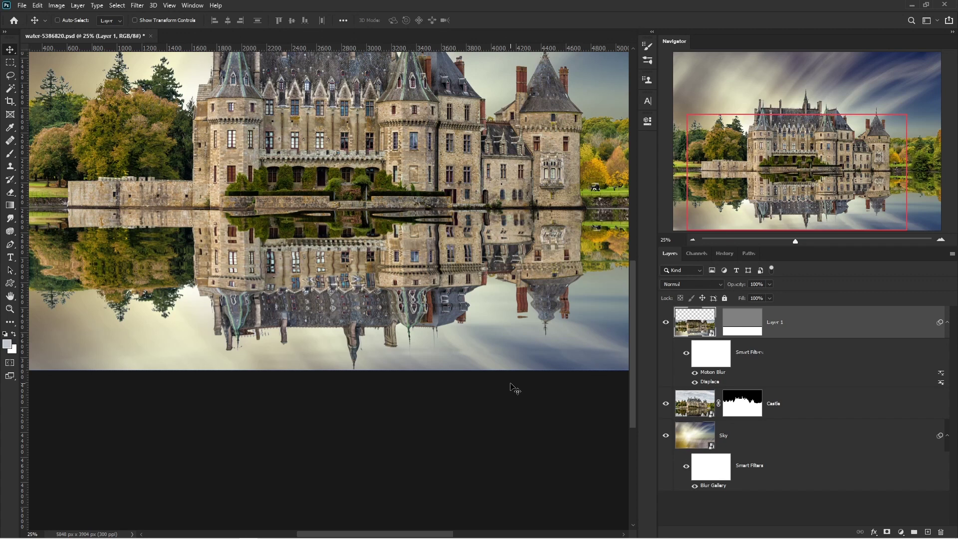
{"action": "left_click", "coordinate": [719, 324]}
{"action": "left_click", "coordinate": [902, 532]}
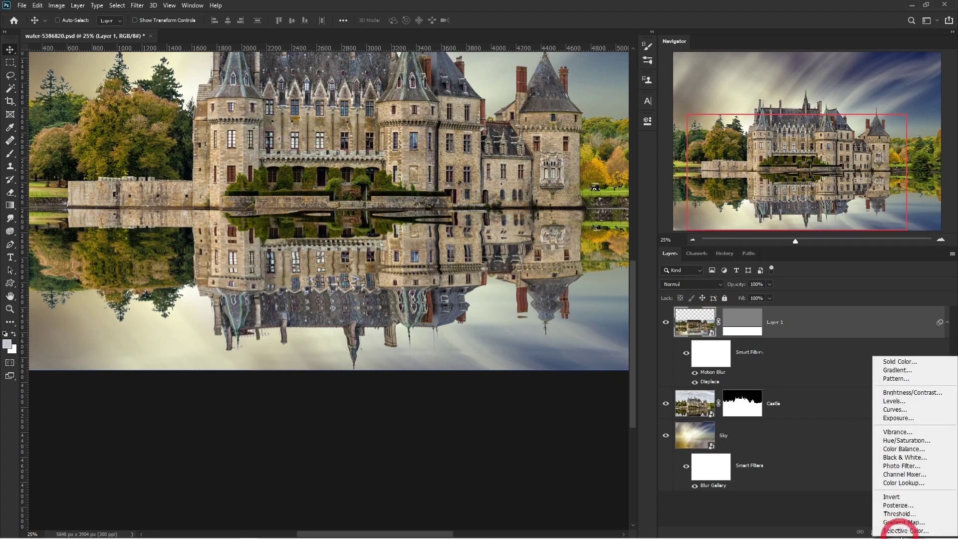
{"action": "left_click", "coordinate": [922, 406]}
{"action": "left_click_drag", "start_coordinate": [535, 243], "coordinate": [551, 251]}
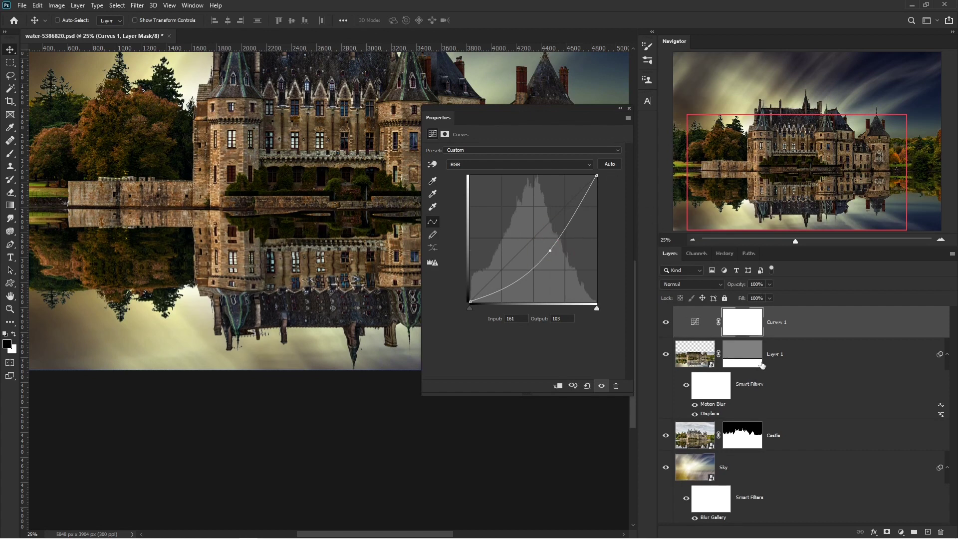
Clip the darkening Curves adjustment to the reflection on Layer 1 and invert its layer mask to black.
{"action": "left_click", "coordinate": [445, 134]}
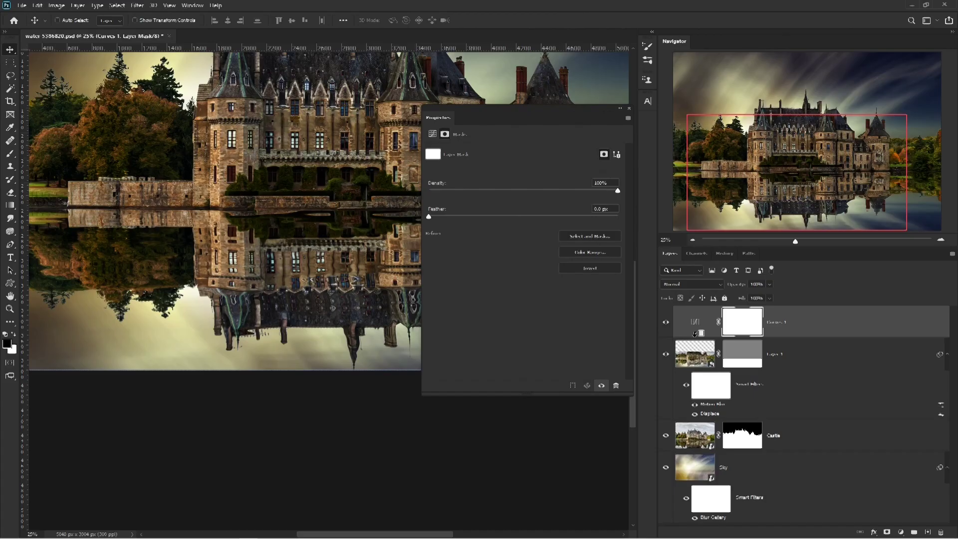
{"action": "left_click", "coordinate": [563, 231], "text": "alt"}
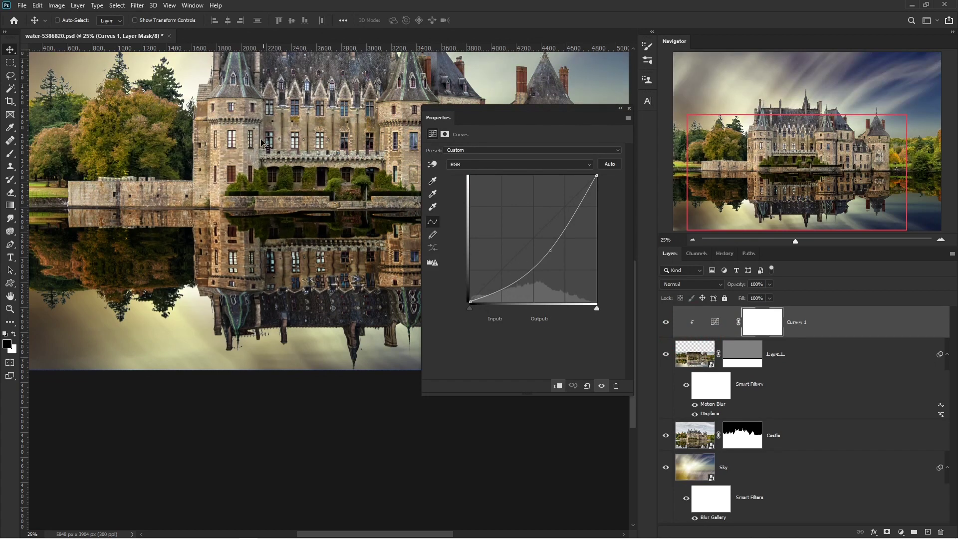
{"action": "key", "text": "ctrl+0"}
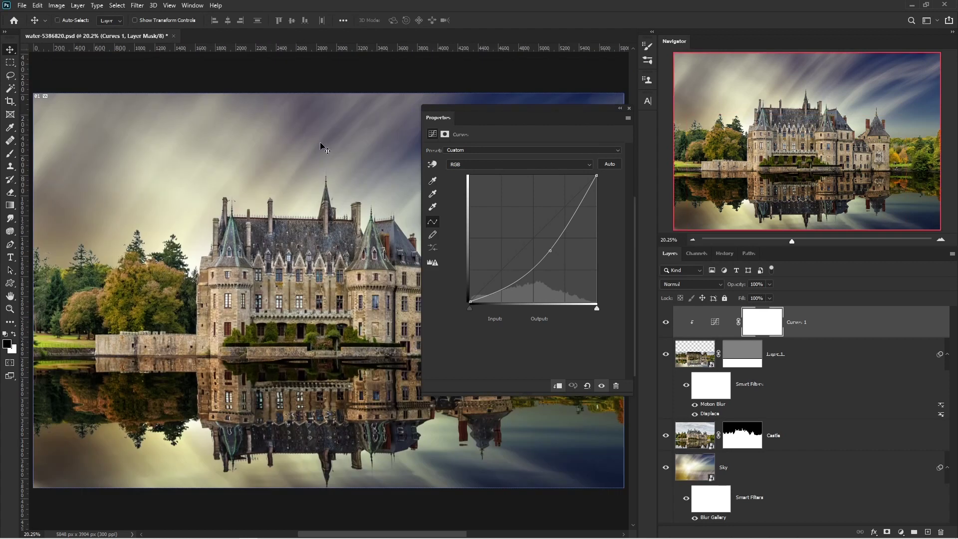
{"action": "left_click_drag", "start_coordinate": [238, 380], "coordinate": [217, 313]}
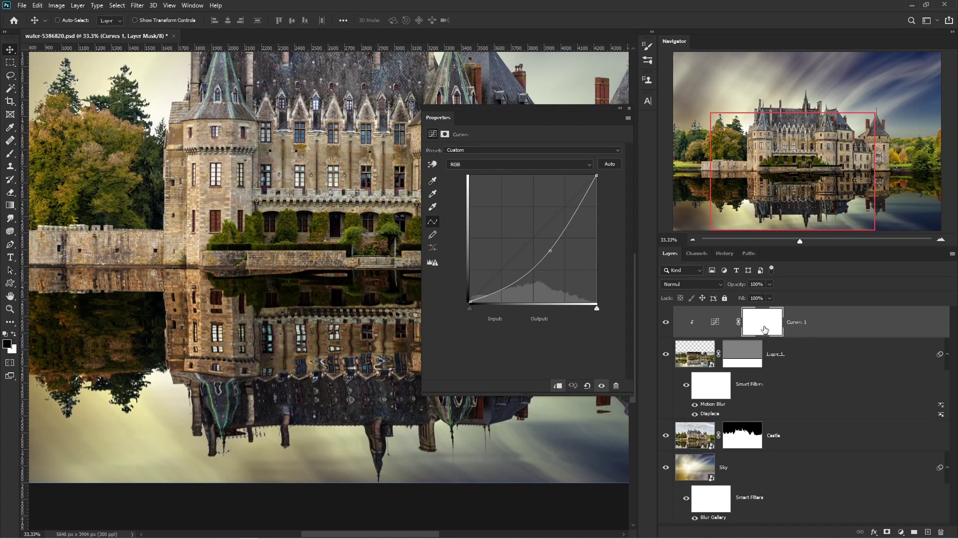
{"action": "left_click", "coordinate": [765, 329]}
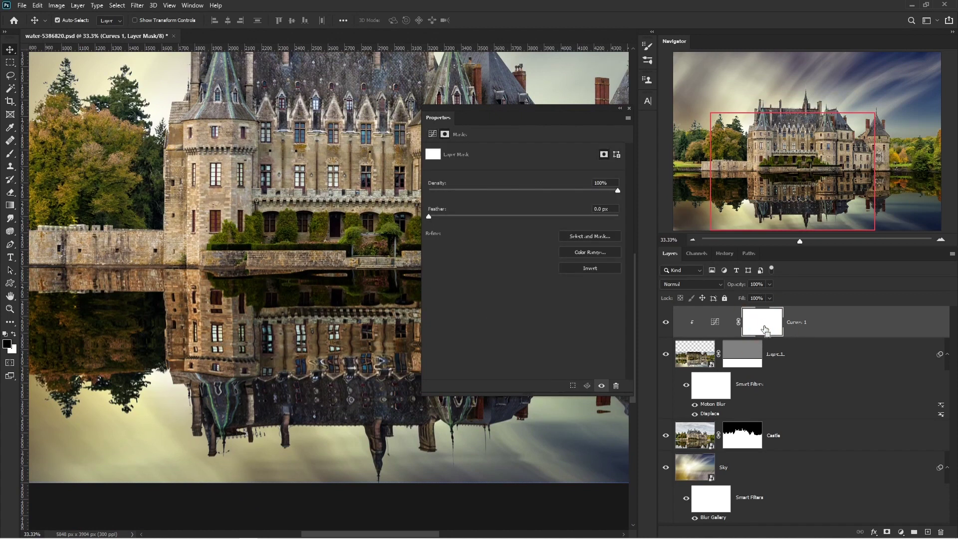
{"action": "key", "text": "ctrl+i"}
{"action": "key", "text": "ctrl+minus"}
{"action": "key", "text": "ctrl+minus"}
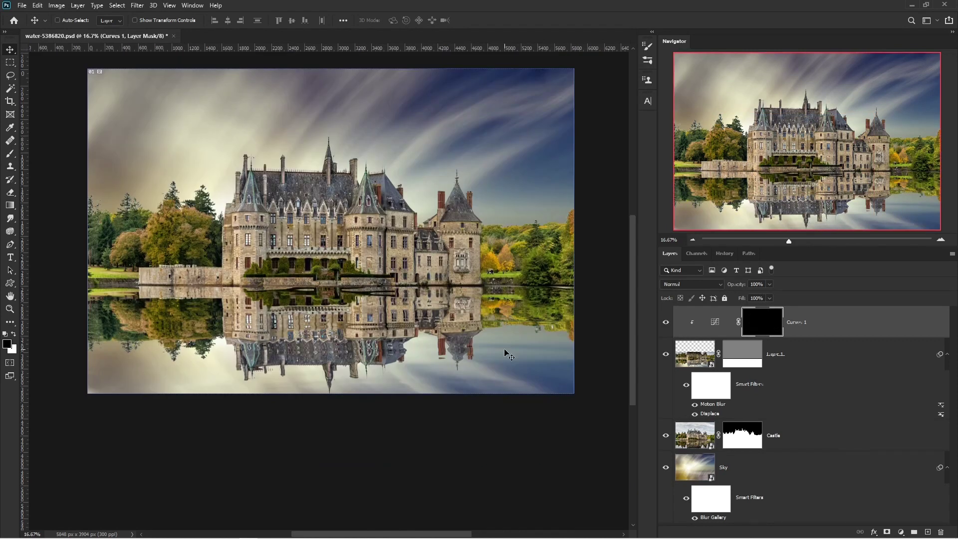
Set up a Soft Round brush with a size of 900 px and white as the foreground color.
{"action": "key", "text": "b"}
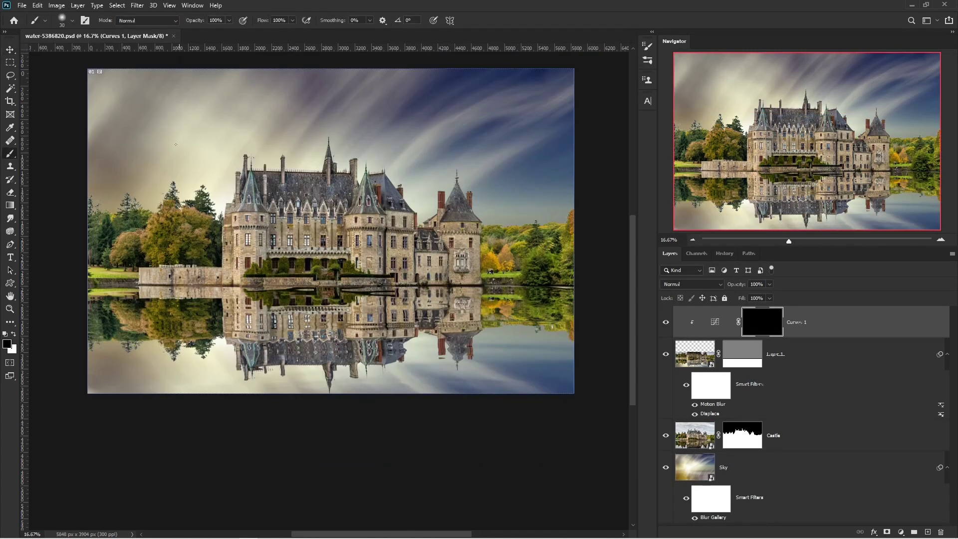
{"action": "right_click", "coordinate": [11, 158]}
{"action": "left_click", "coordinate": [52, 157]}
{"action": "right_click", "coordinate": [200, 134]}
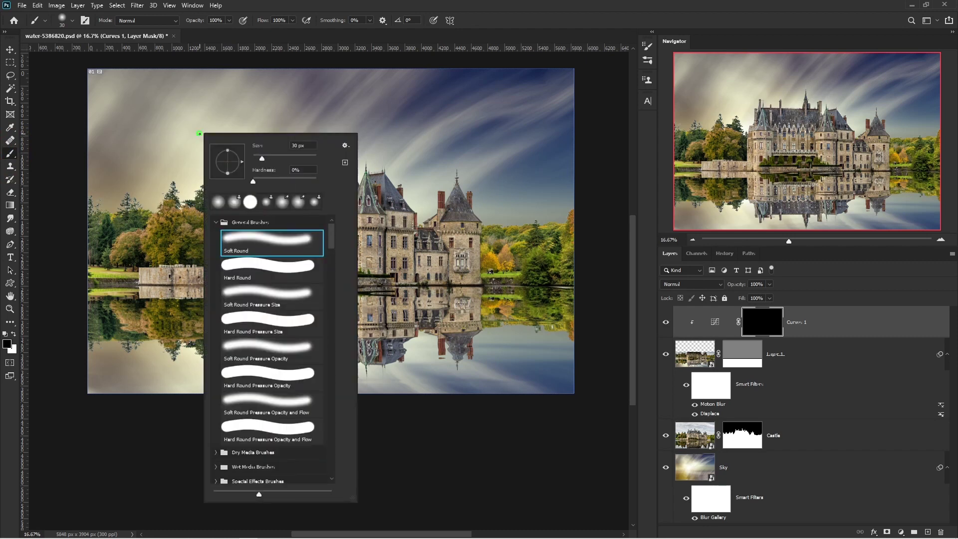
{"action": "double_click", "coordinate": [234, 246]}
{"action": "right_click", "coordinate": [246, 124]}
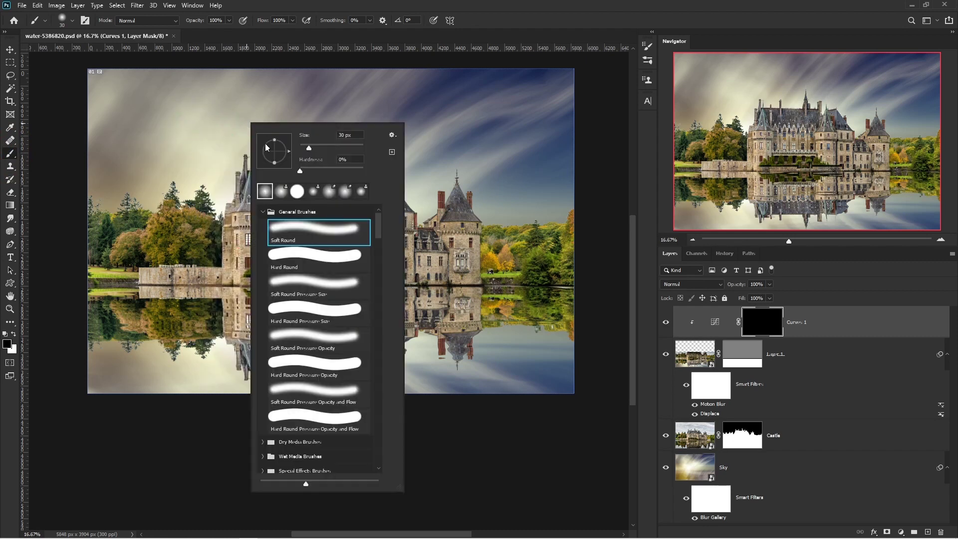
{"action": "left_click_drag", "start_coordinate": [306, 147], "coordinate": [324, 151]}
{"action": "type", "text": "900"}
{"action": "key", "text": "Return"}
{"action": "left_click", "coordinate": [14, 335]}
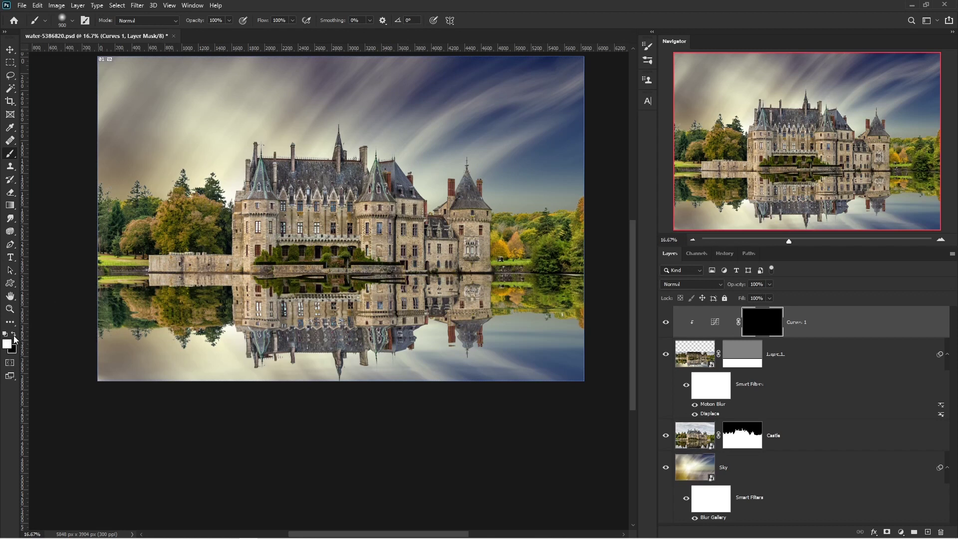
Paint white across the Curves 1 mask along the whole waterline to darken the reflection there, and check the mask on its own.
{"action": "left_click_drag", "start_coordinate": [85, 267], "coordinate": [289, 235]}
{"action": "mouse_move", "coordinate": [607, 223]}
{"action": "left_mouse_down"}
{"action": "mouse_move", "coordinate": [633, 235]}
{"action": "mouse_move", "coordinate": [570, 266]}
{"action": "left_mouse_up"}
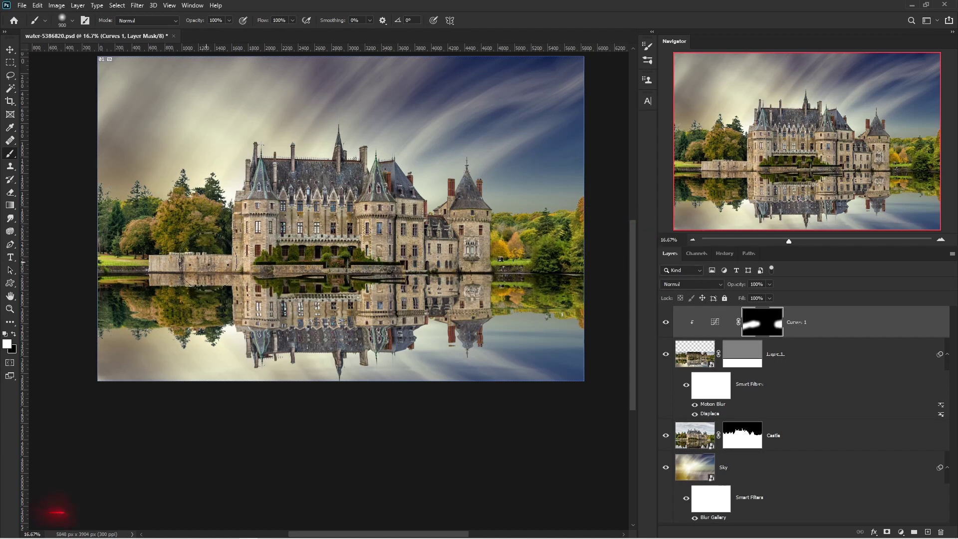
{"action": "mouse_move", "coordinate": [296, 257]}
{"action": "left_mouse_down"}
{"action": "mouse_move", "coordinate": [360, 240]}
{"action": "mouse_move", "coordinate": [406, 251]}
{"action": "mouse_move", "coordinate": [492, 240]}
{"action": "mouse_move", "coordinate": [590, 281]}
{"action": "left_mouse_up"}
{"action": "left_click", "coordinate": [763, 322], "text": "alt"}
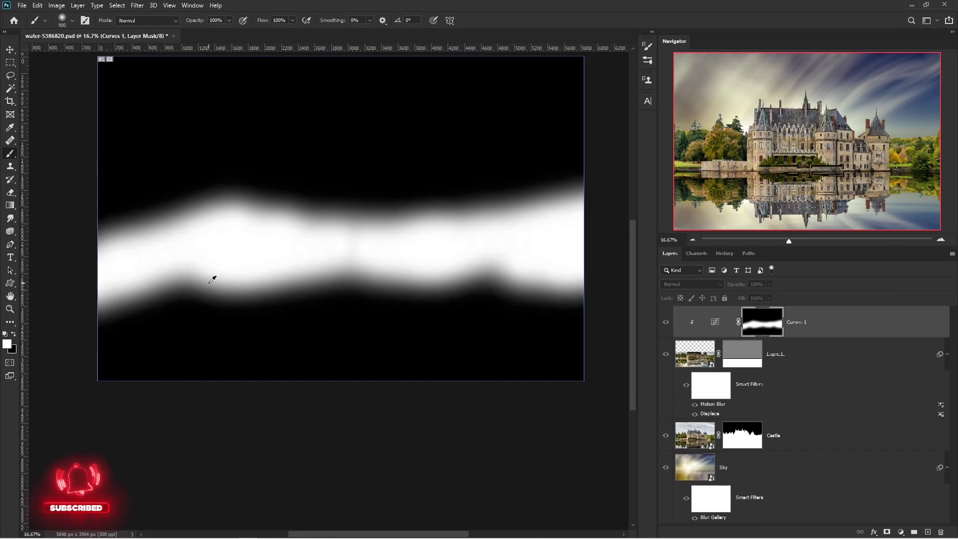
{"action": "key", "text": "ctrl+2"}
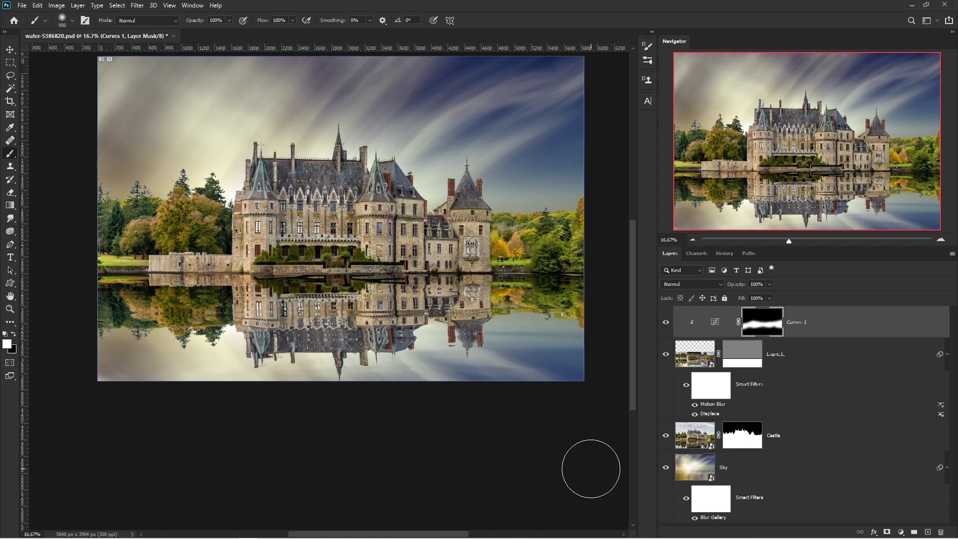
Add a second Curves adjustment brightened with a point at Input 101, Output 146, and clip it to the reflection on Layer 1.
{"action": "left_click", "coordinate": [902, 533]}
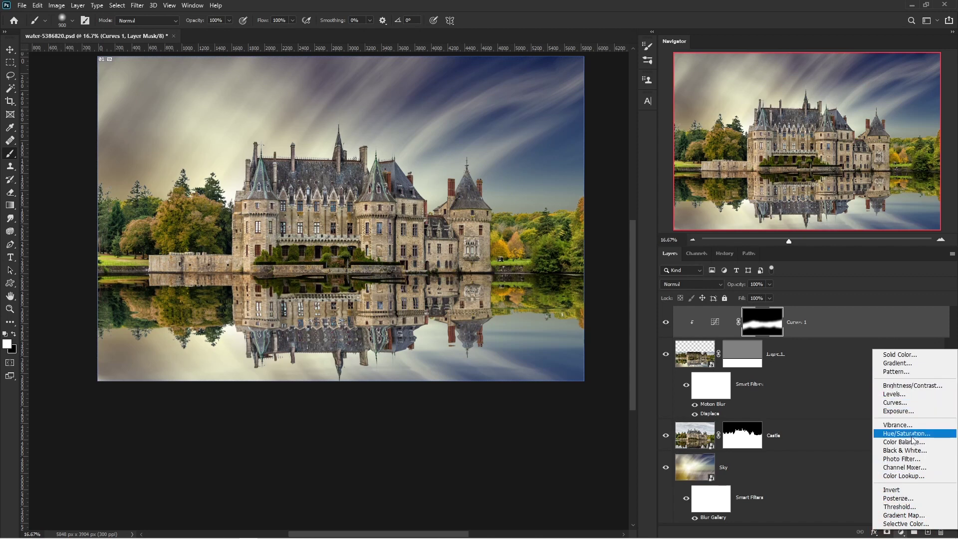
{"action": "left_click", "coordinate": [895, 402]}
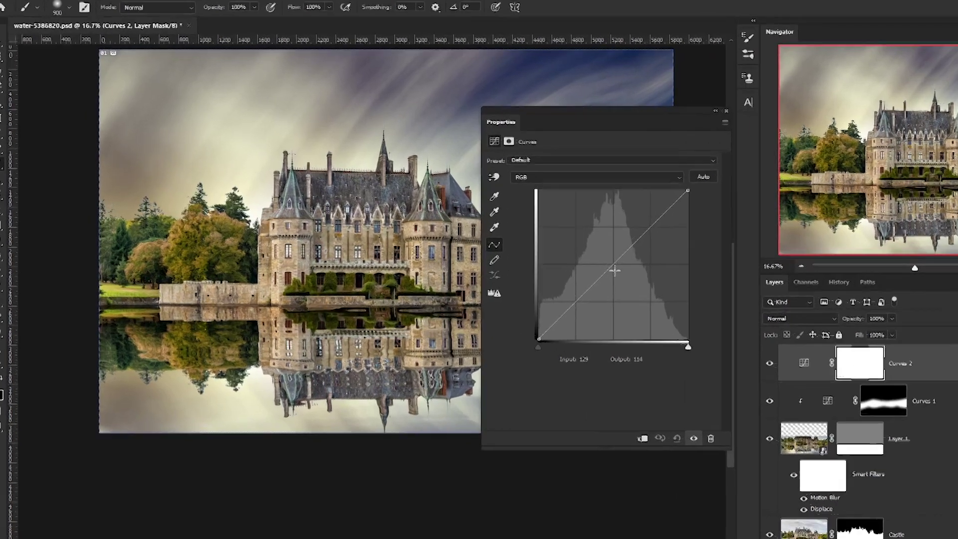
{"action": "left_click_drag", "start_coordinate": [608, 258], "coordinate": [598, 253]}
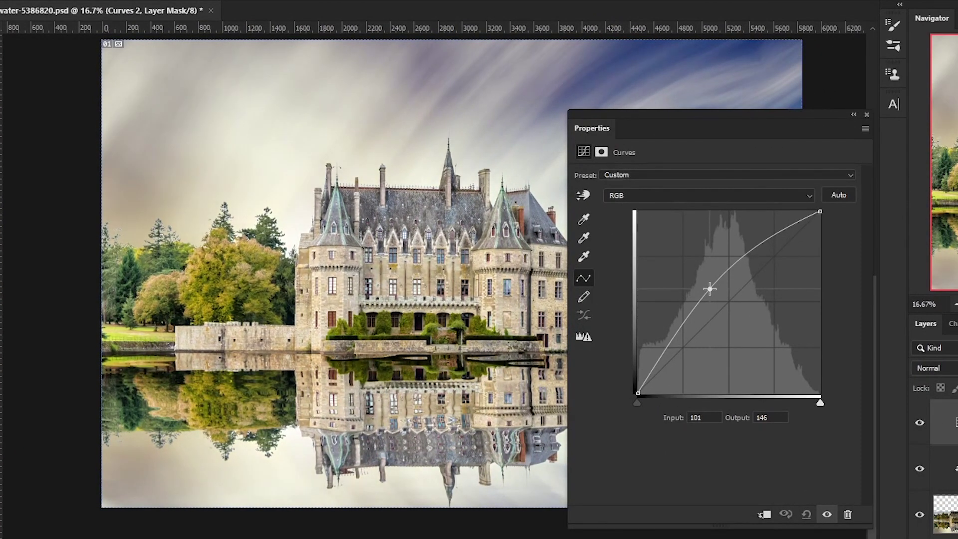
{"action": "left_click", "coordinate": [765, 515]}
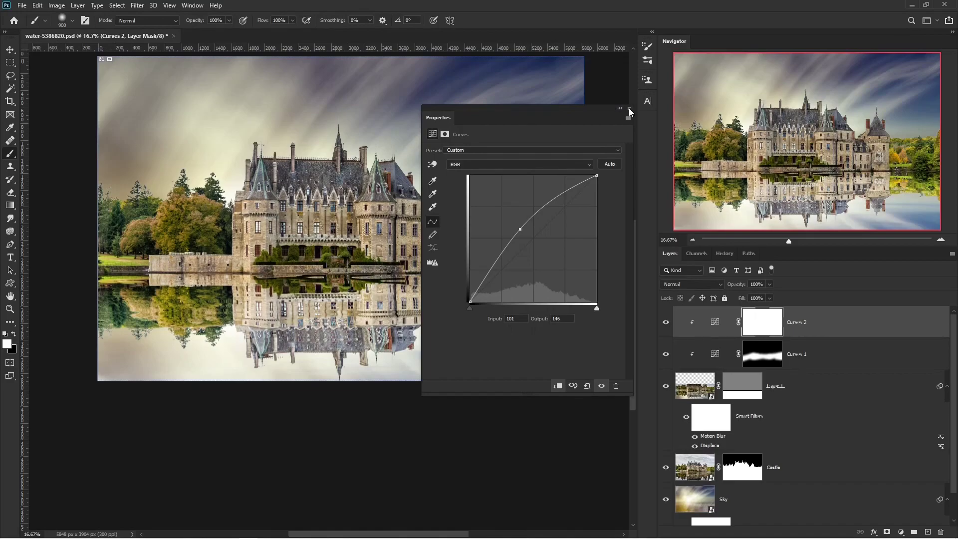
{"action": "left_click", "coordinate": [629, 108]}
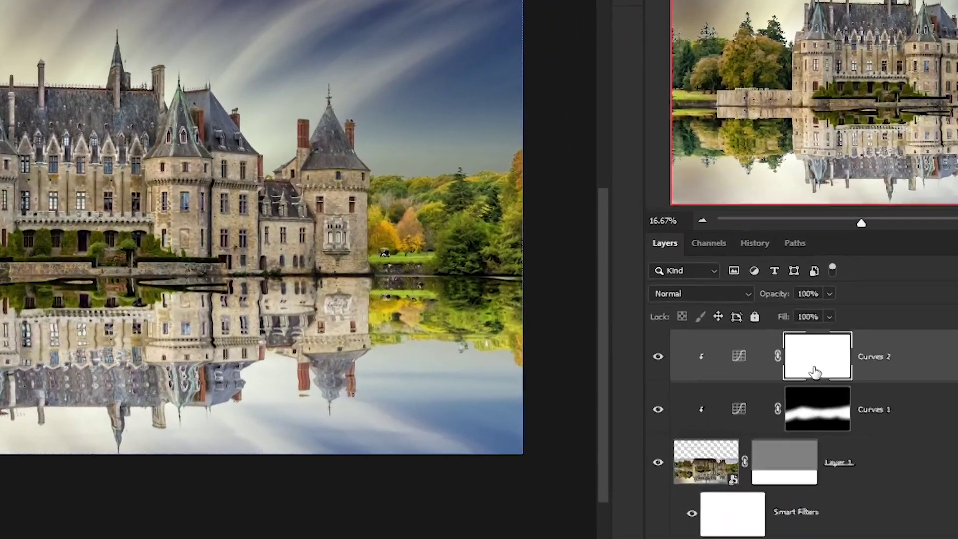
Invert the Curves 2 mask to black and paint a white band along the bottom edge of the photo to brighten the foreground water.
{"action": "left_click", "coordinate": [815, 371]}
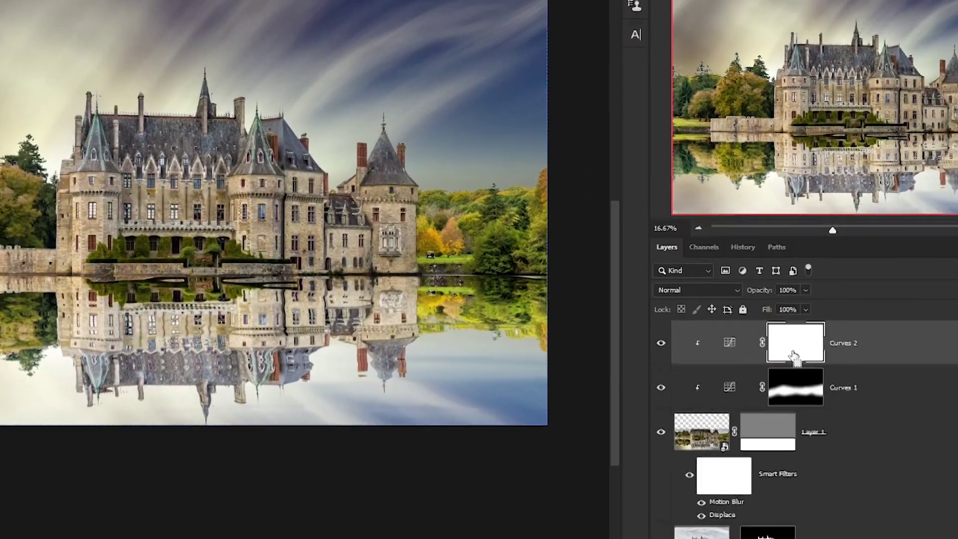
{"action": "key", "text": "ctrl+i"}
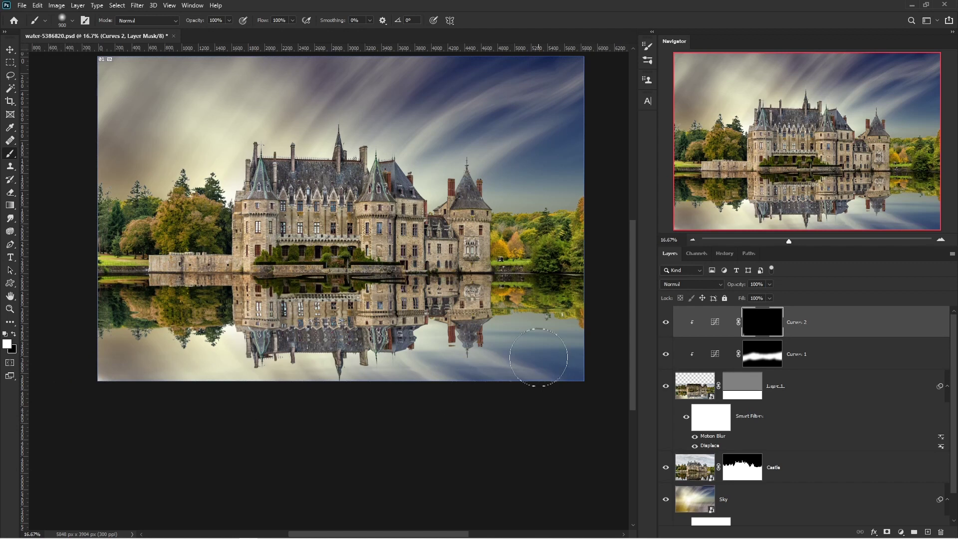
{"action": "left_click", "coordinate": [583, 379], "text": "shift"}
{"action": "key", "text": "v"}
{"action": "key", "text": "ctrl+0"}
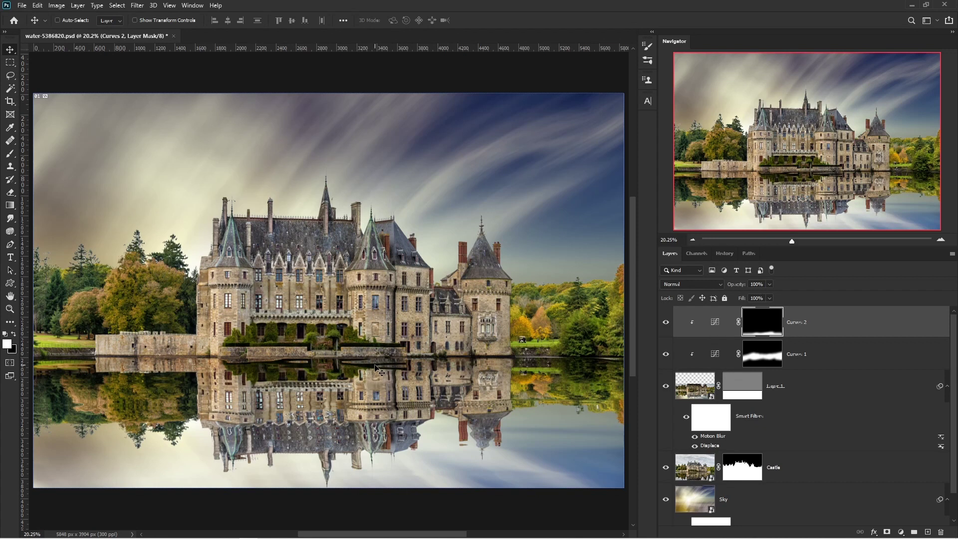
Check Layer 1 in isolation at the waterline and feather its vector mask to soften the reflection's hard upper edge.
{"action": "scroll", "coordinate": [378, 369], "scroll_direction": "up", "scroll_amount": 4}
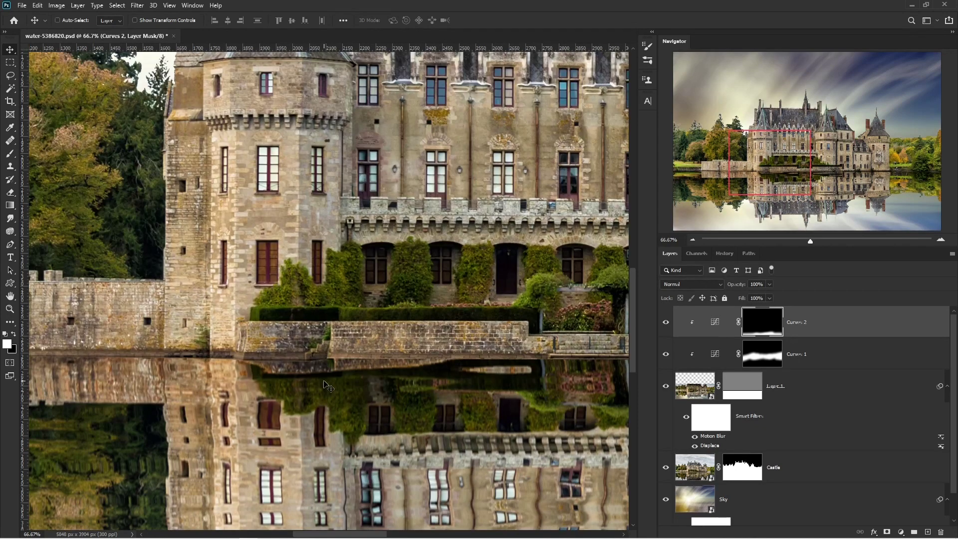
{"action": "left_click", "coordinate": [665, 387], "text": "alt"}
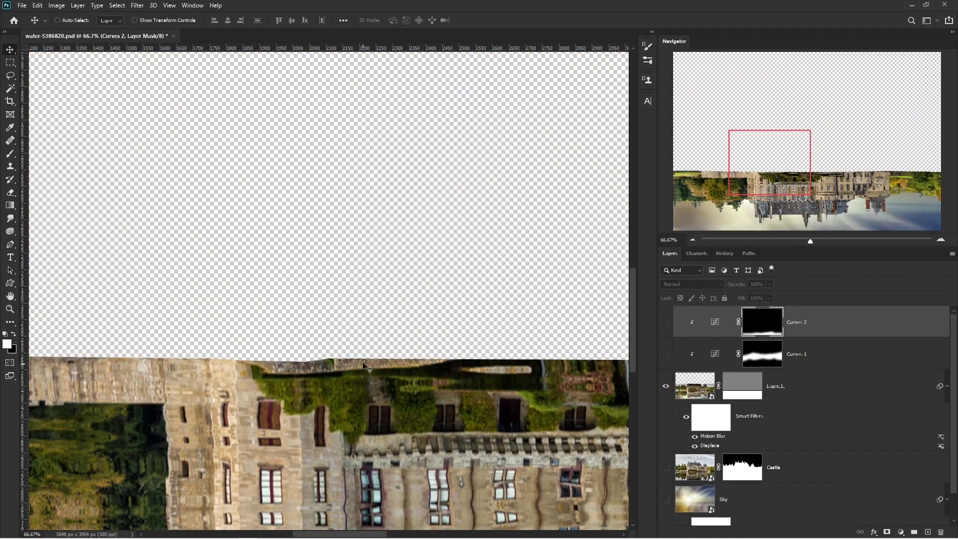
{"action": "left_click", "coordinate": [665, 386], "text": "alt"}
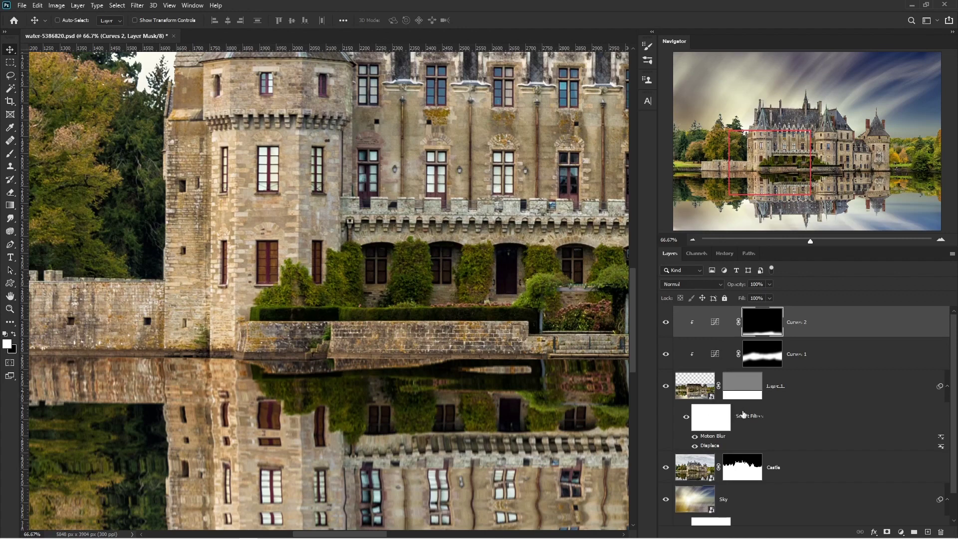
{"action": "double_click", "coordinate": [746, 395]}
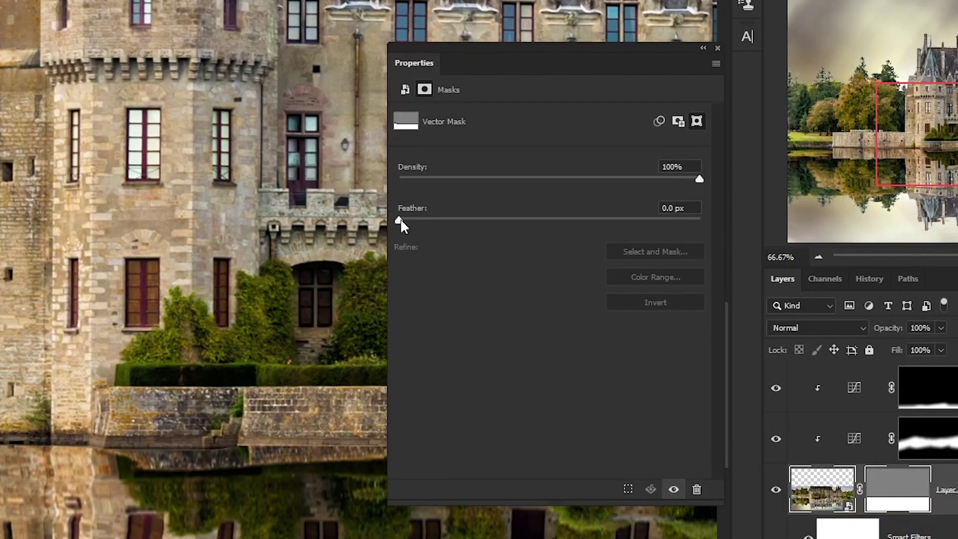
{"action": "left_click", "coordinate": [401, 219]}
{"action": "left_click_drag", "start_coordinate": [401, 219], "coordinate": [324, 229]}
{"action": "scroll", "coordinate": [222, 443], "scroll_direction": "up", "scroll_amount": 2}
{"action": "left_click_drag", "start_coordinate": [395, 220], "coordinate": [473, 220]}
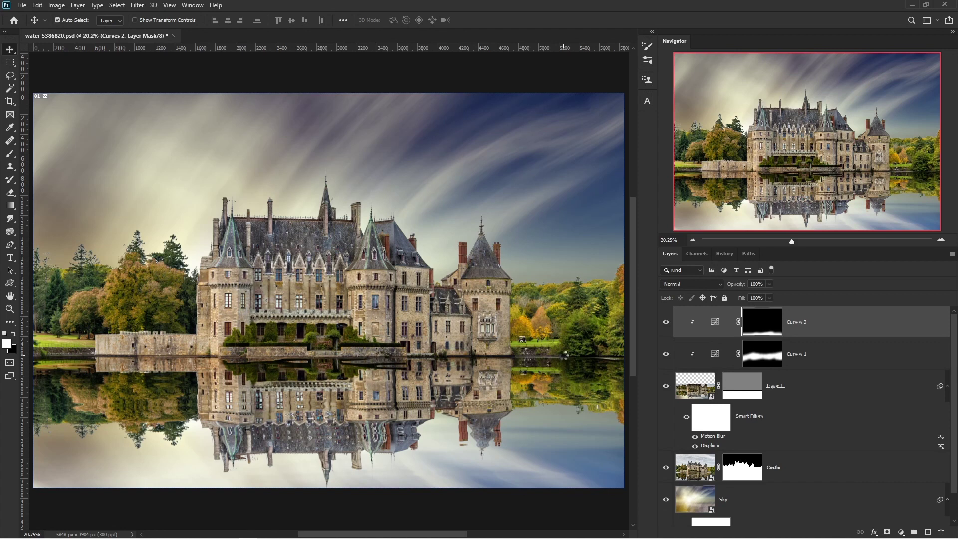
Stamp all visible layers into a new layer at the top of the stack and convert it to a smart object.
{"action": "key", "text": "ctrl+shift+alt+e"}
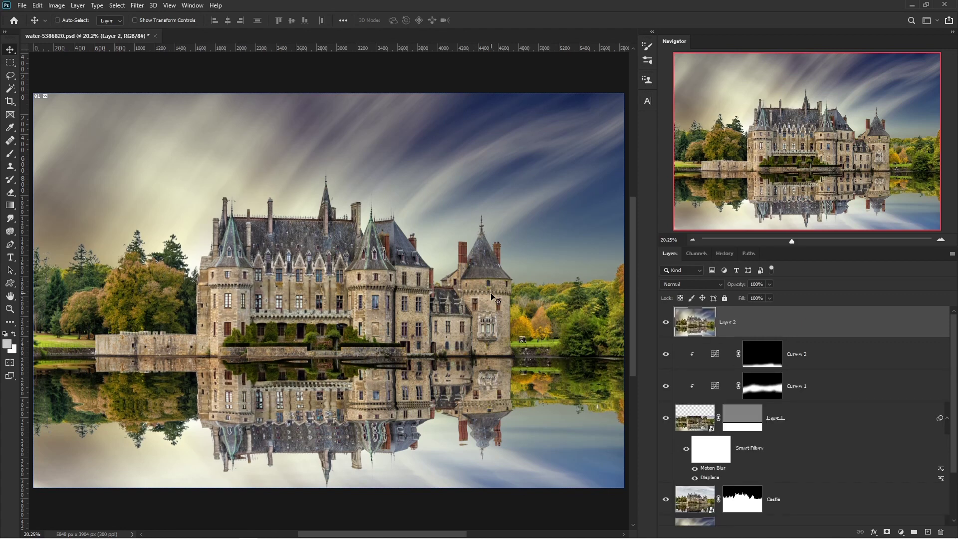
{"action": "right_click", "coordinate": [900, 328]}
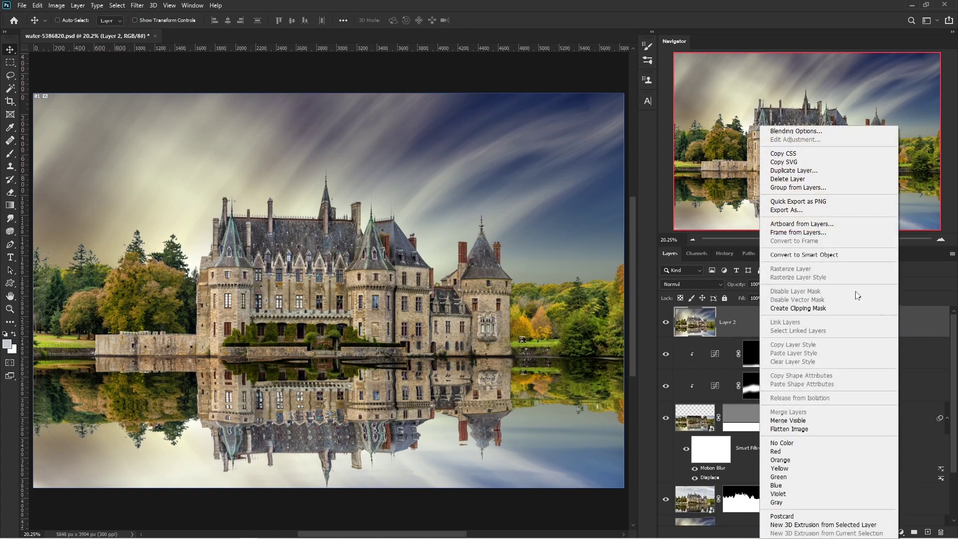
{"action": "left_click", "coordinate": [817, 259]}
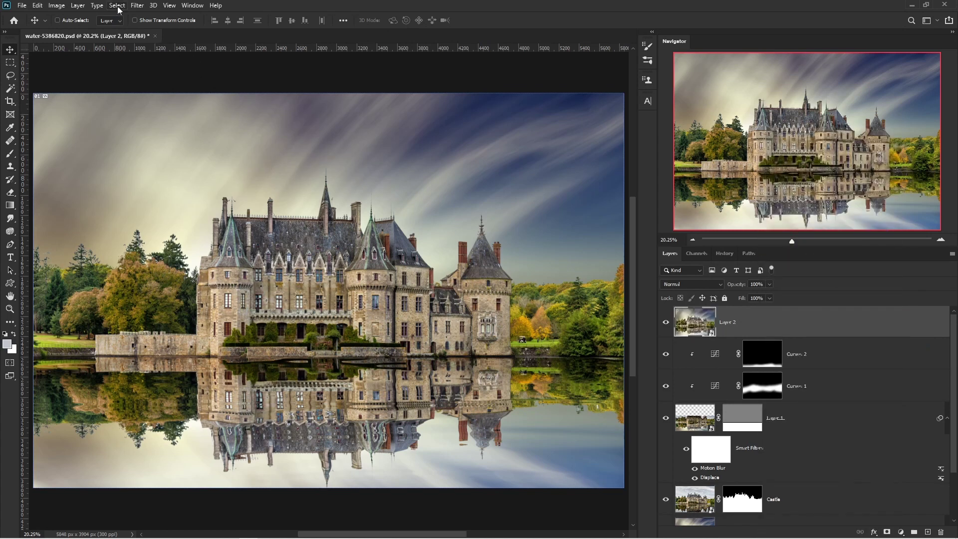
Apply an Add Noise filter to Layer 2 with an amount of 3%, uniform distribution and monochromatic noise.
{"action": "left_click", "coordinate": [137, 5]}
{"action": "left_click", "coordinate": [175, 147]}
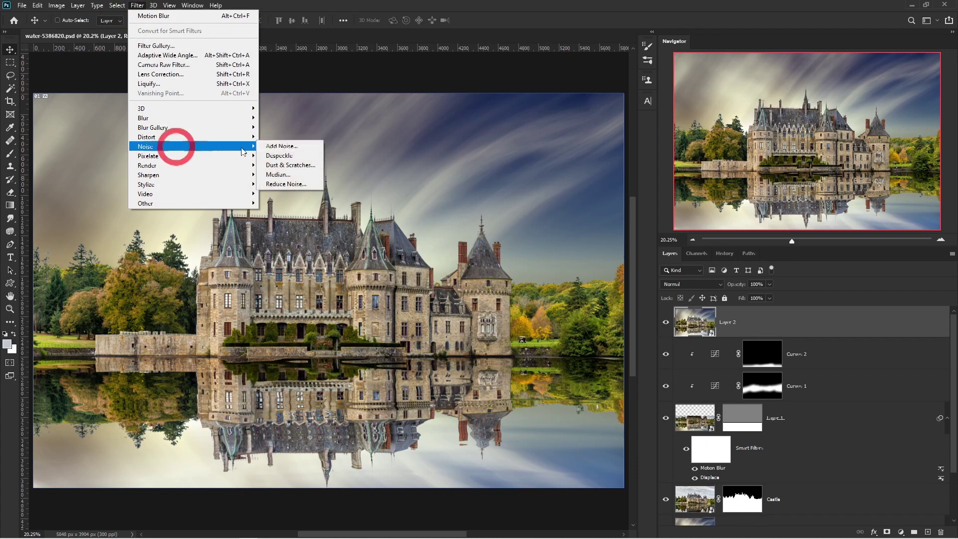
{"action": "left_click", "coordinate": [290, 150]}
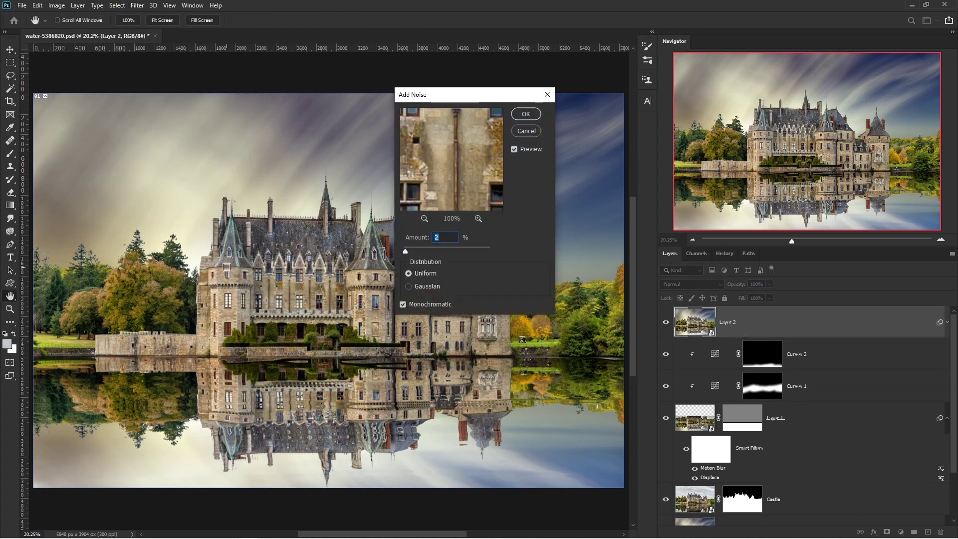
{"action": "left_click", "coordinate": [220, 253], "text": "ctrl"}
{"action": "left_click", "coordinate": [222, 255], "text": "ctrl"}
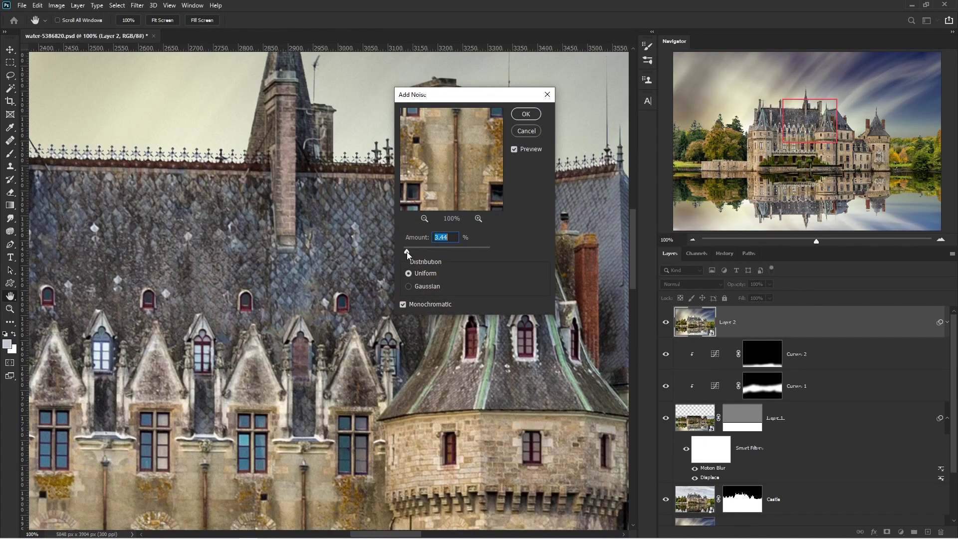
{"action": "type", "text": "3"}
{"action": "left_click", "coordinate": [526, 114]}
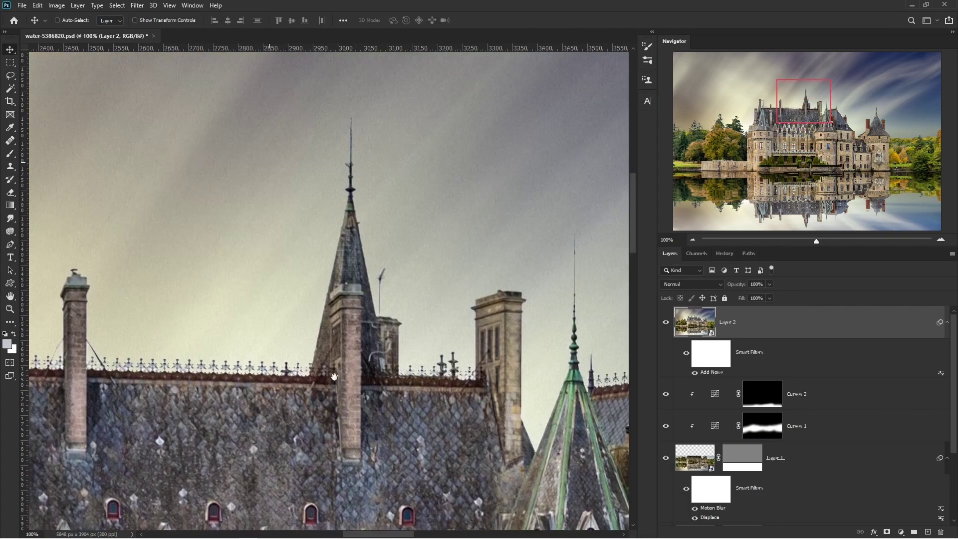
{"action": "key", "text": "v"}
{"action": "key", "text": "ctrl+0"}
Start a Camera Raw filter on Layer 2, set Temperature to +6 and Tint to +6, and apply automatic tone correction.
{"action": "left_click", "coordinate": [138, 6]}
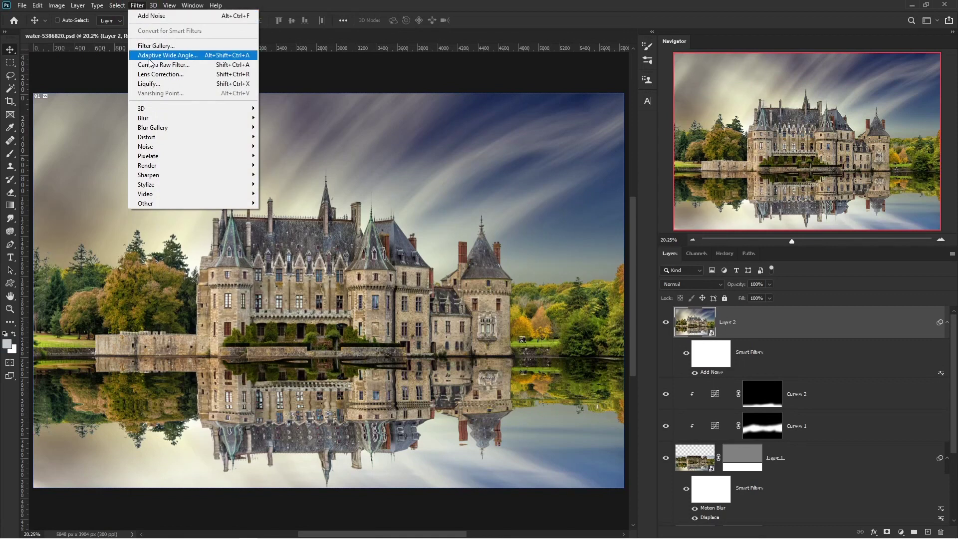
{"action": "left_click", "coordinate": [183, 65]}
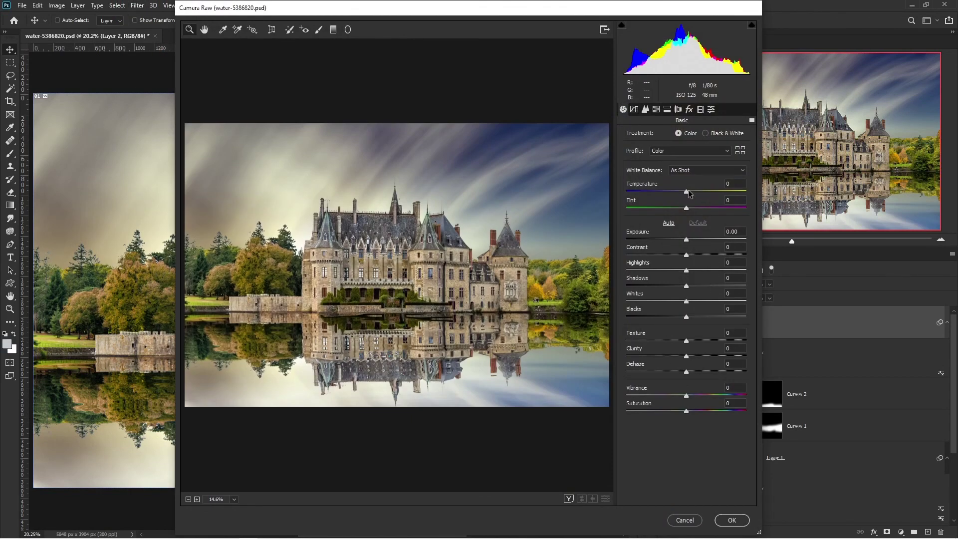
{"action": "left_click_drag", "start_coordinate": [689, 194], "coordinate": [690, 210]}
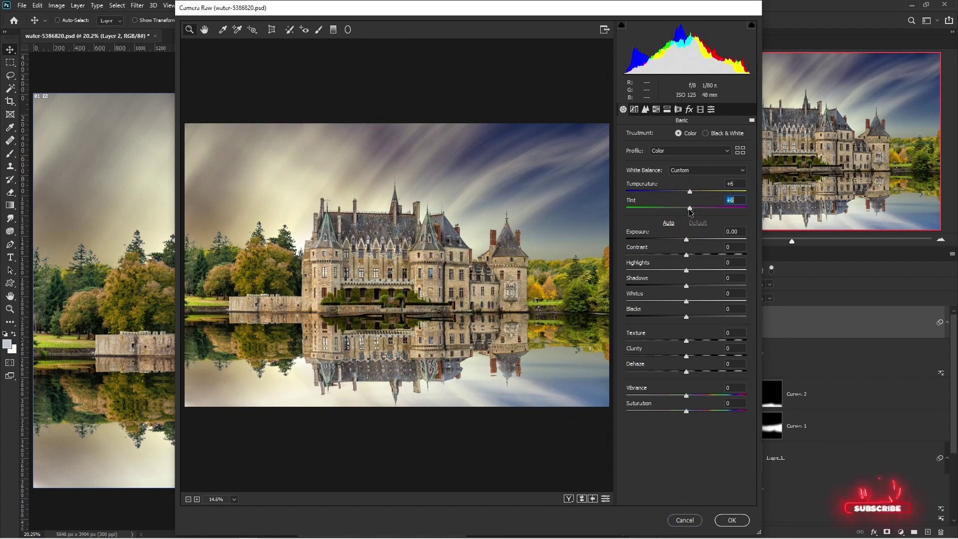
{"action": "left_click", "coordinate": [669, 223]}
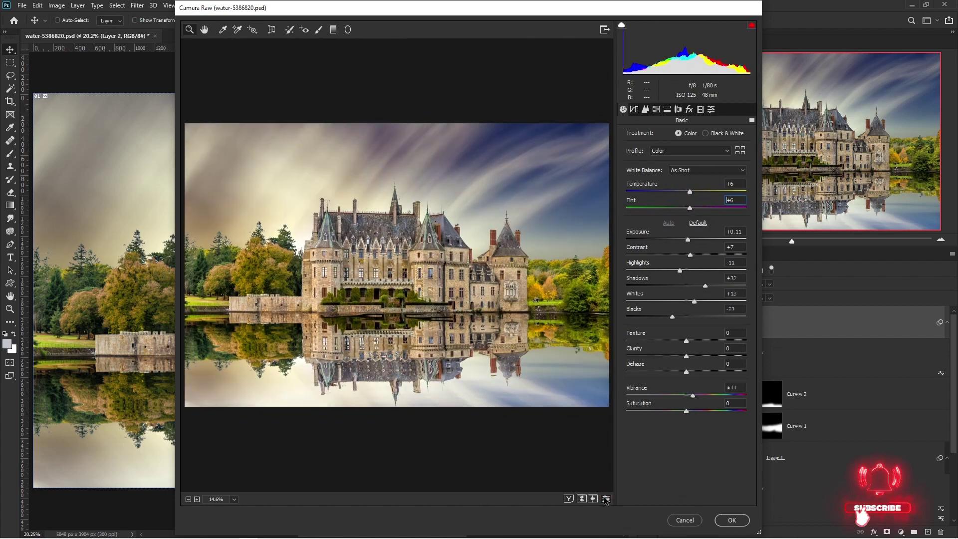
Set Clarity to +15, Dehaze to +1 and Blacks to -13, and apply the Camera Raw adjustments.
{"action": "mouse_move", "coordinate": [687, 356]}
{"action": "left_mouse_down"}
{"action": "mouse_move", "coordinate": [697, 358]}
{"action": "mouse_move", "coordinate": [690, 372]}
{"action": "left_mouse_up"}
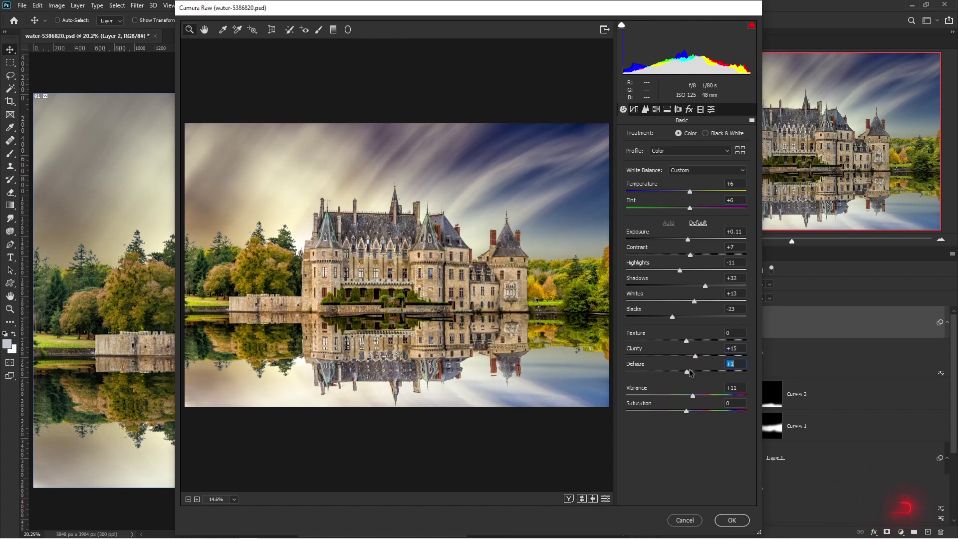
{"action": "left_click", "coordinate": [680, 318]}
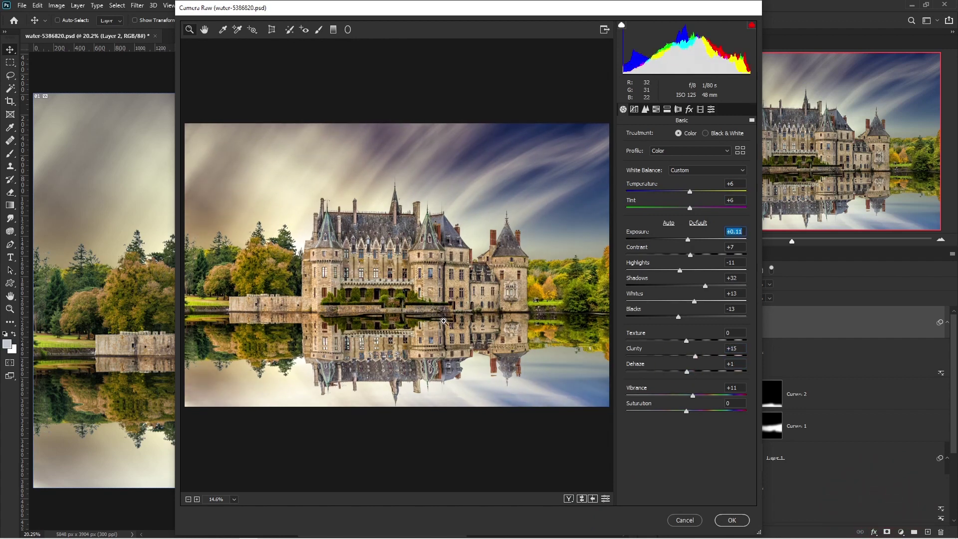
{"action": "left_click", "coordinate": [731, 522]}
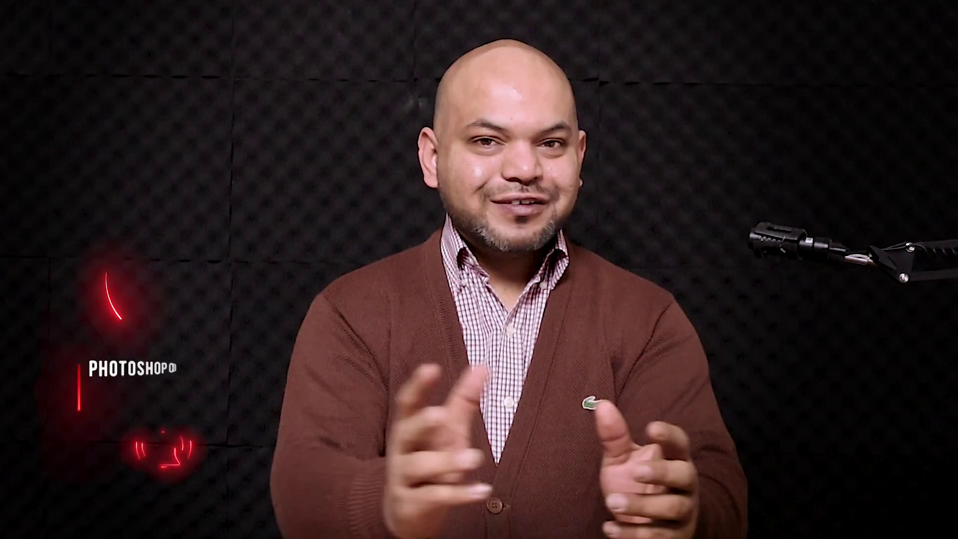